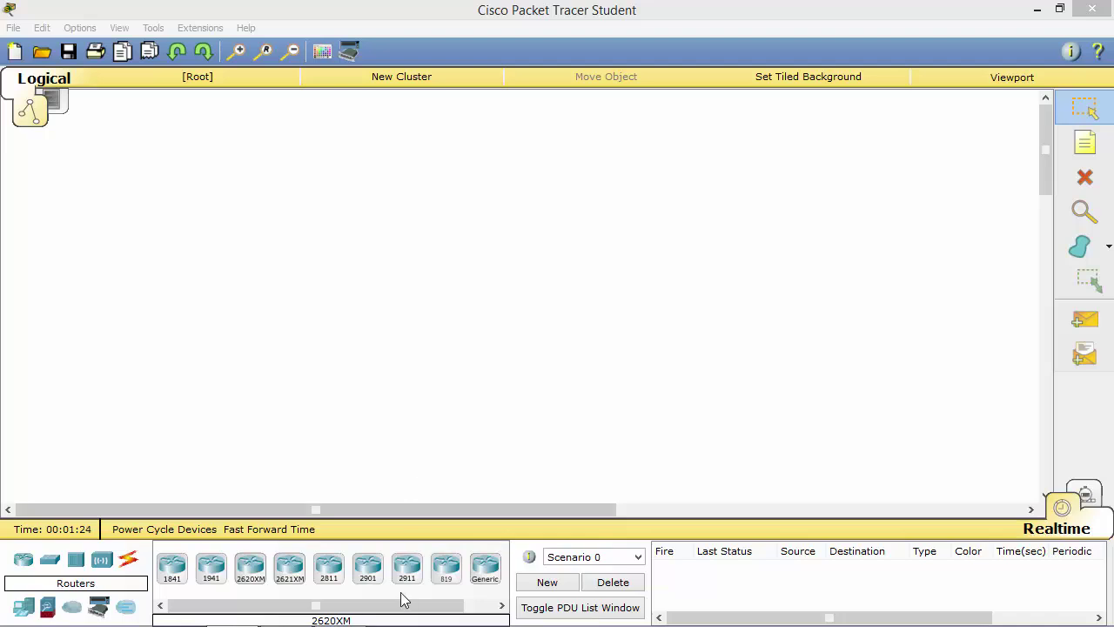
Place two 2811 routers, Router0 and Router1, with a 2950T-24 switch below each.
{"action": "left_click", "coordinate": [329, 582]}
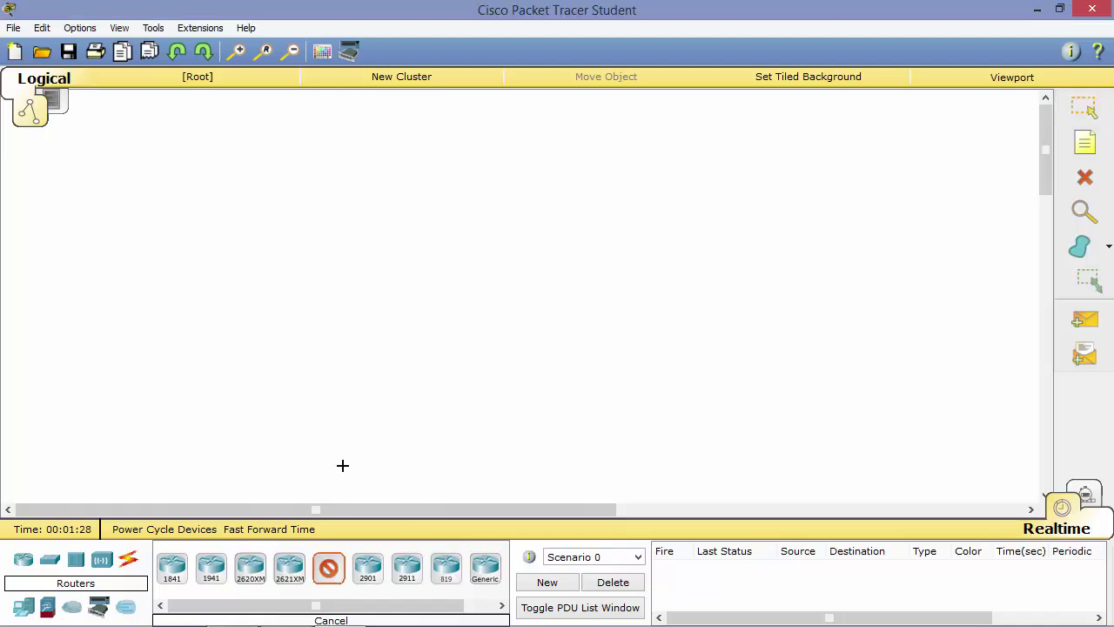
{"action": "left_click", "coordinate": [248, 179]}
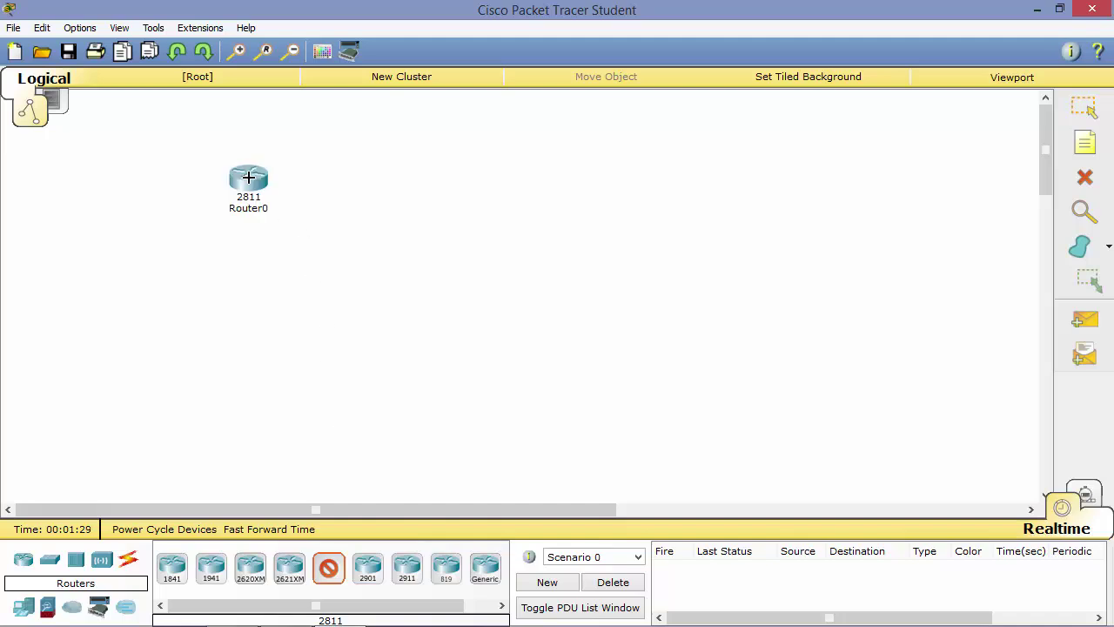
{"action": "left_click", "coordinate": [560, 173]}
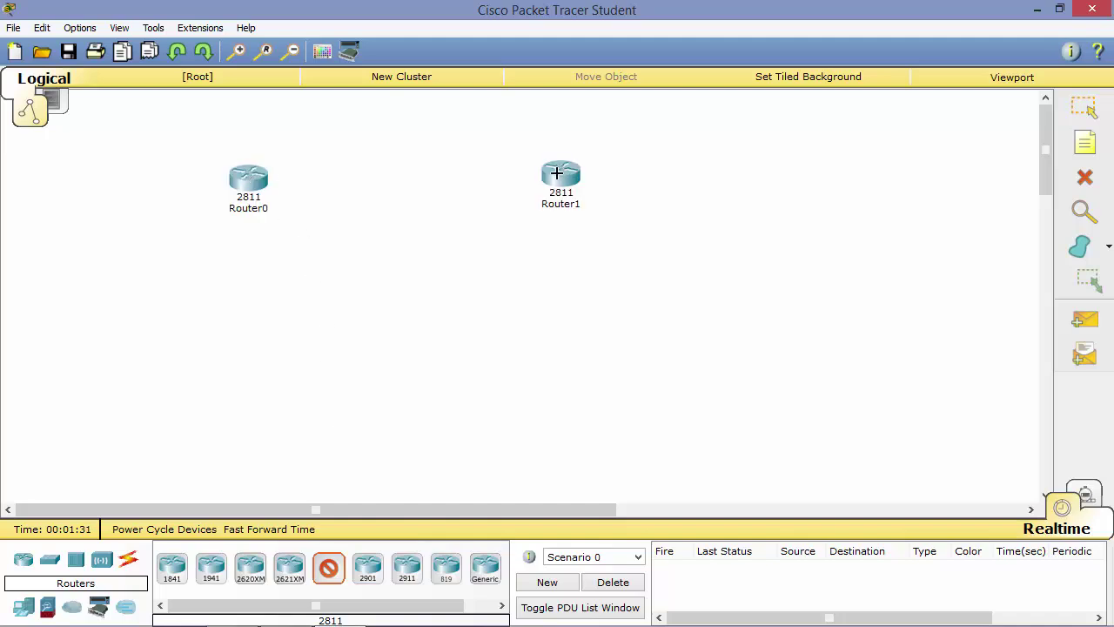
{"action": "left_click", "coordinate": [51, 560]}
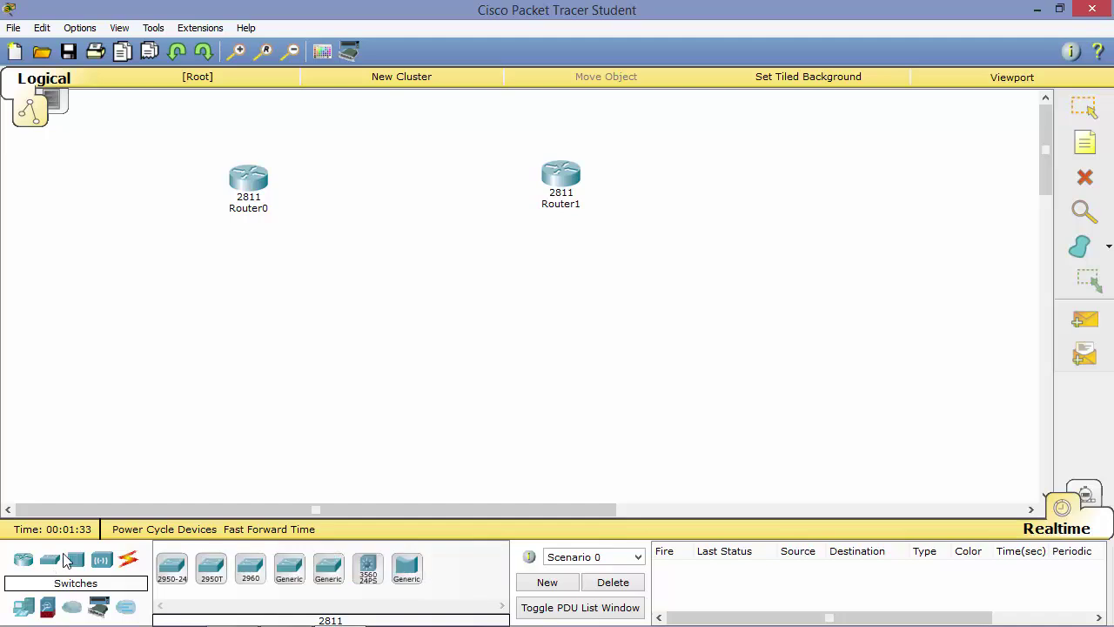
{"action": "left_click", "coordinate": [217, 579]}
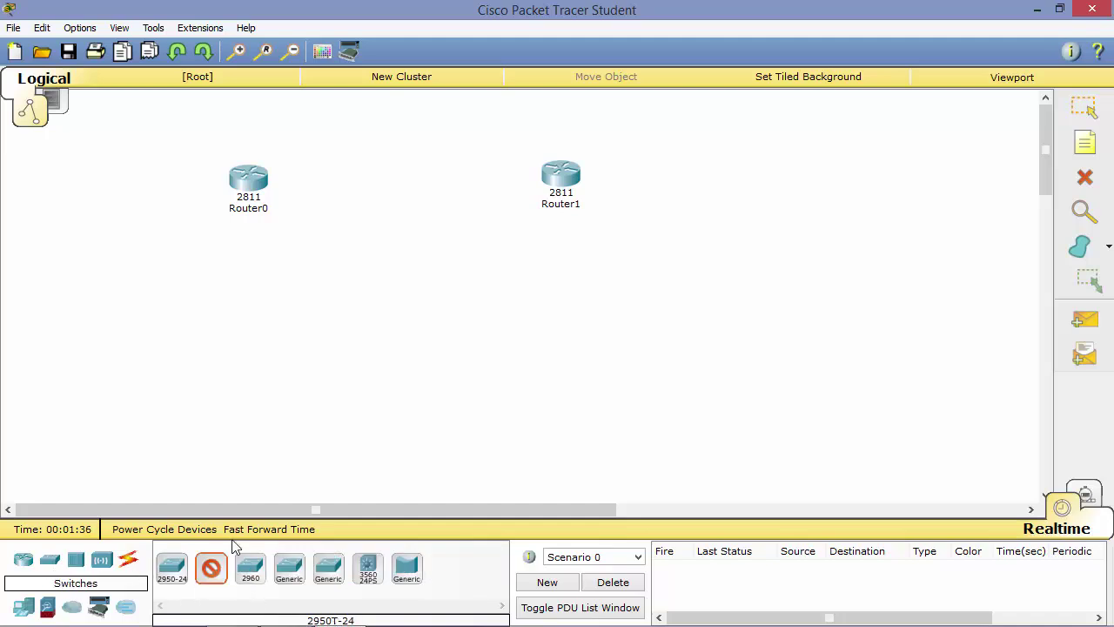
{"action": "left_click", "coordinate": [240, 291]}
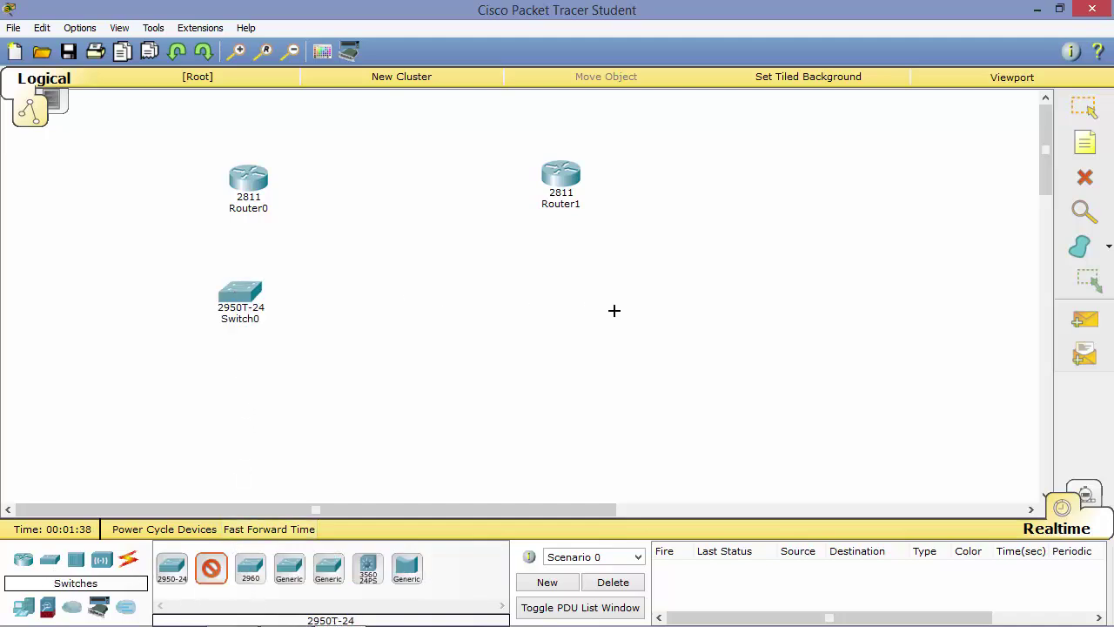
{"action": "left_click", "coordinate": [562, 286]}
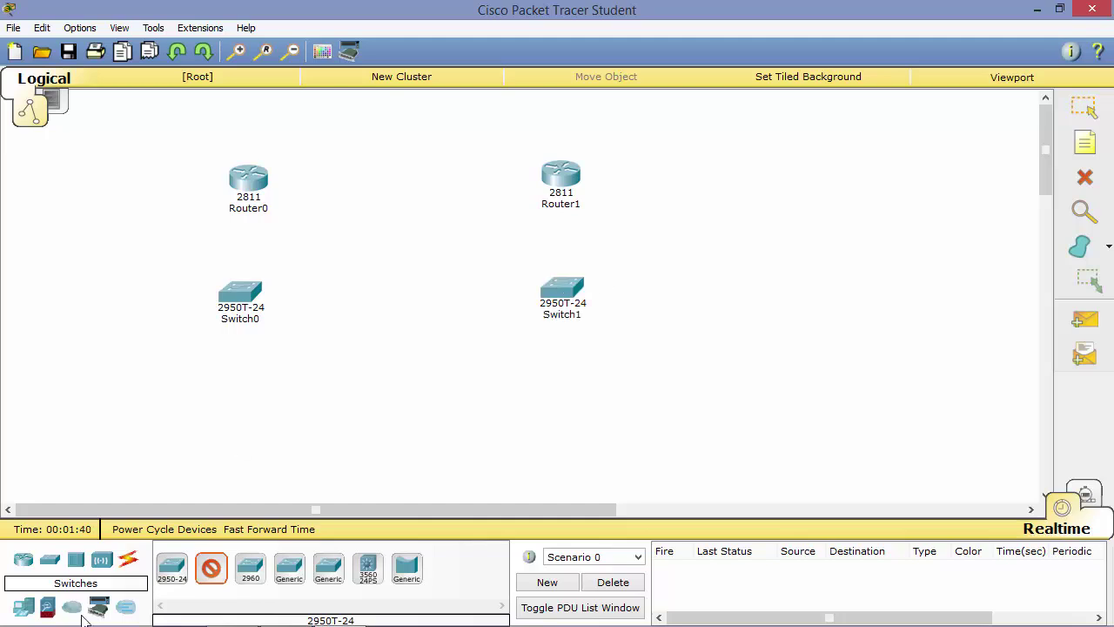
Place four PC-PT computers, PC0–PC3, two beneath each switch.
{"action": "left_click", "coordinate": [25, 609]}
{"action": "left_click", "coordinate": [171, 567]}
{"action": "left_click", "coordinate": [180, 407]}
{"action": "left_click", "coordinate": [270, 408]}
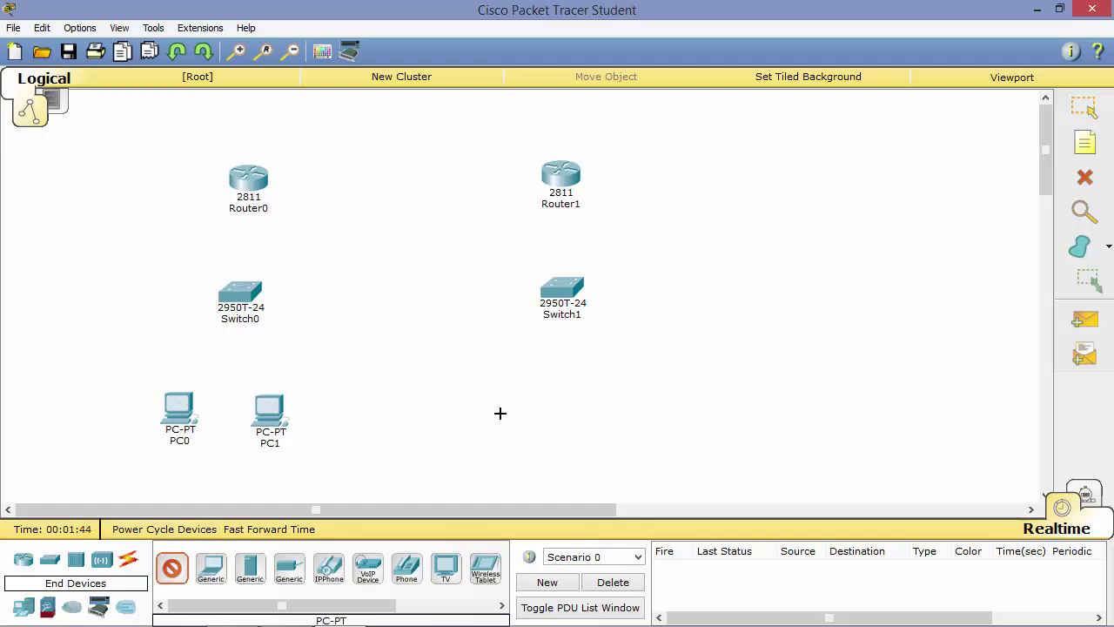
{"action": "left_click", "coordinate": [517, 397]}
{"action": "left_click", "coordinate": [610, 393]}
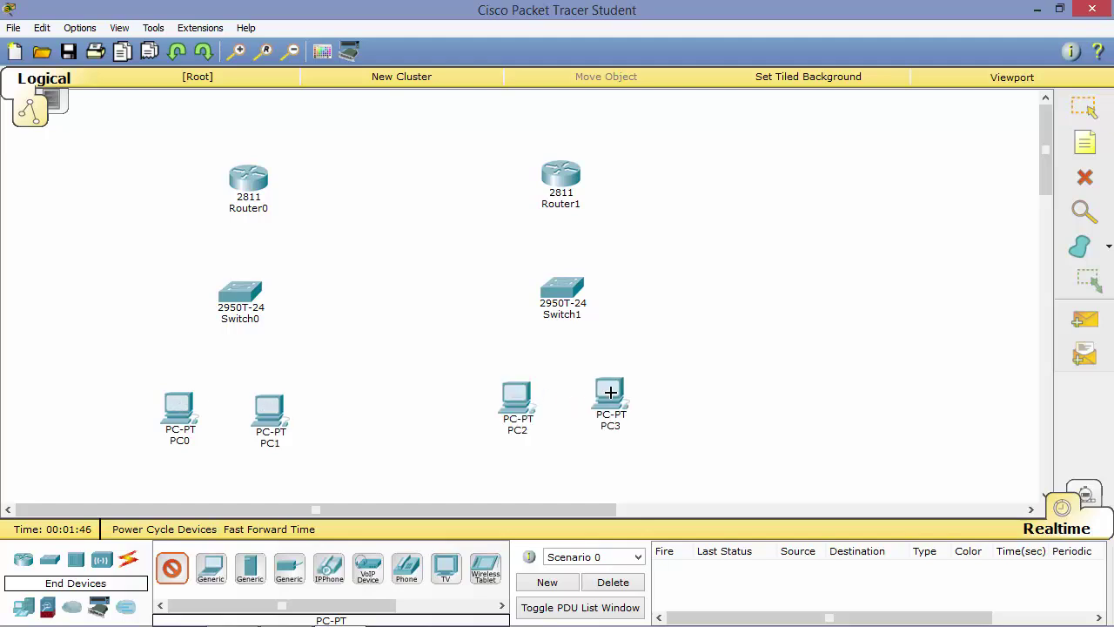
{"action": "key", "text": "Escape"}
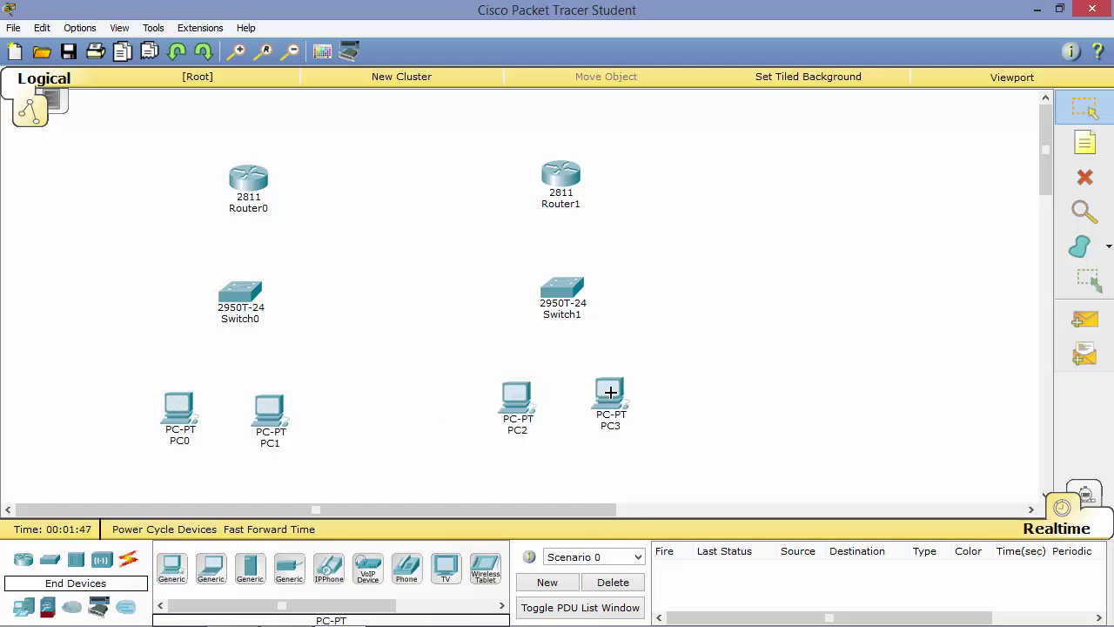
Install a WIC-1T serial module in Router0 and power it back on.
{"action": "left_click", "coordinate": [259, 192]}
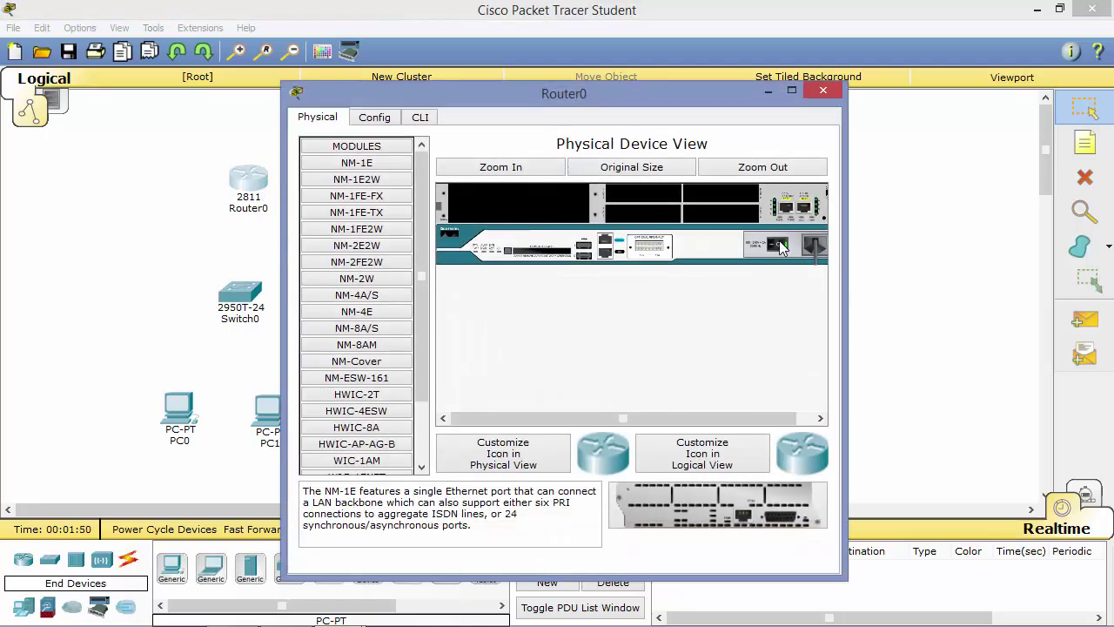
{"action": "scroll", "coordinate": [352, 386], "scroll_direction": "down", "scroll_amount": 3}
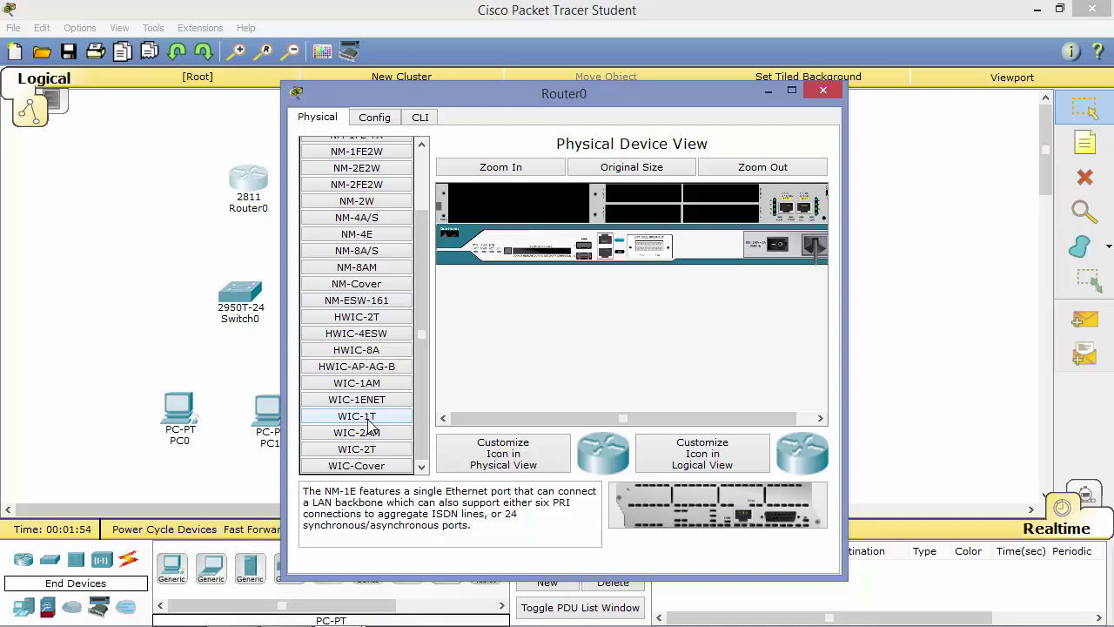
{"action": "left_click_drag", "start_coordinate": [369, 424], "coordinate": [720, 214]}
{"action": "left_click", "coordinate": [778, 247]}
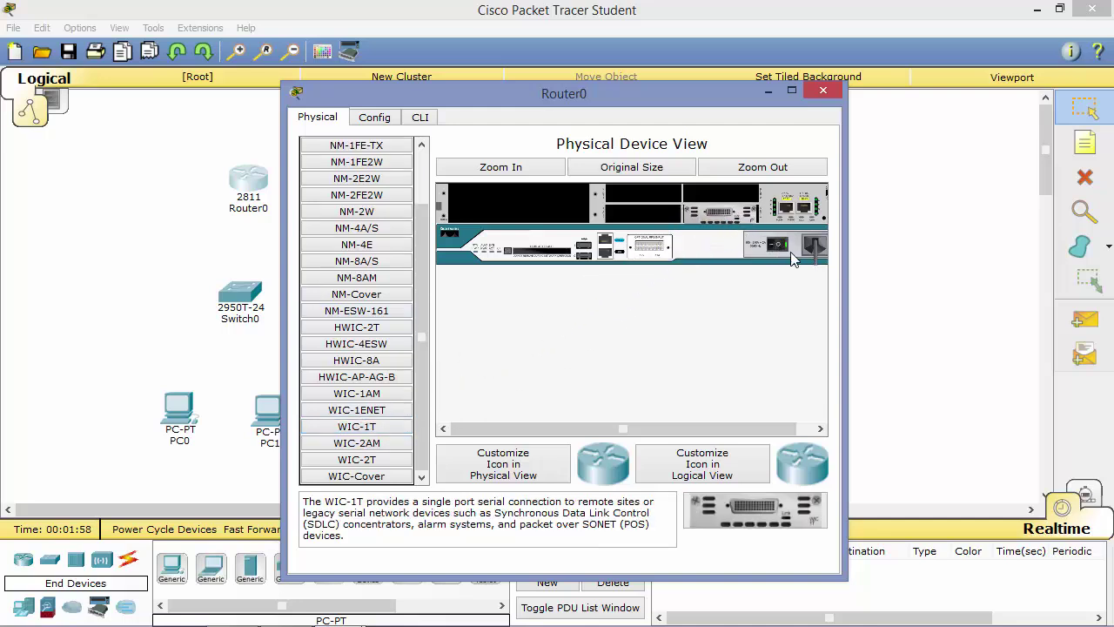
{"action": "left_click", "coordinate": [824, 91]}
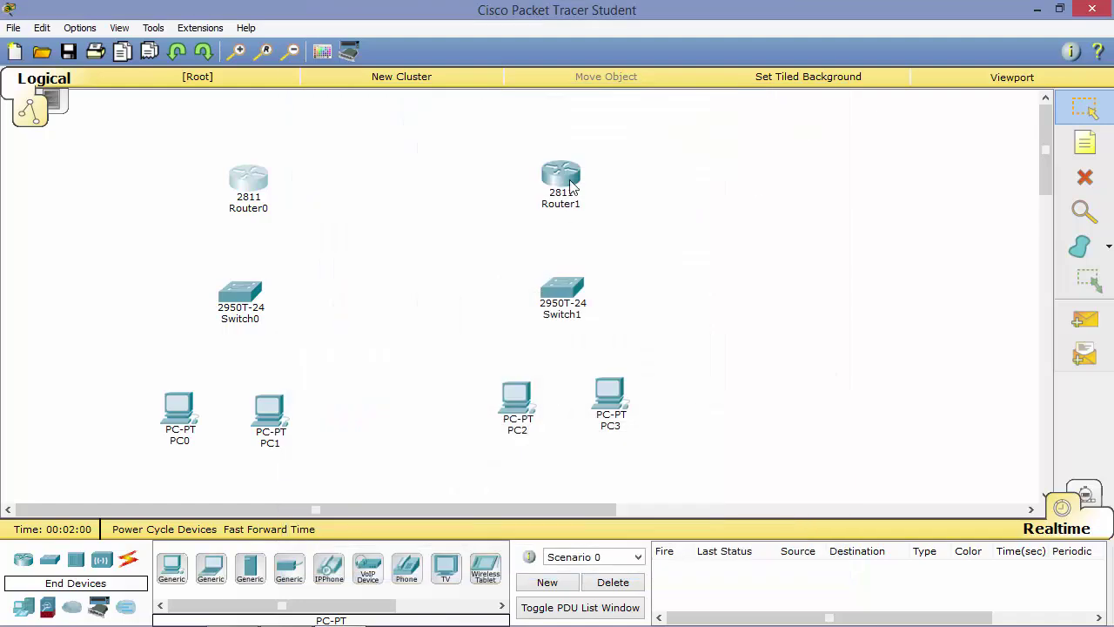
Install a WIC-1T serial module in Router1.
{"action": "left_click", "coordinate": [572, 181]}
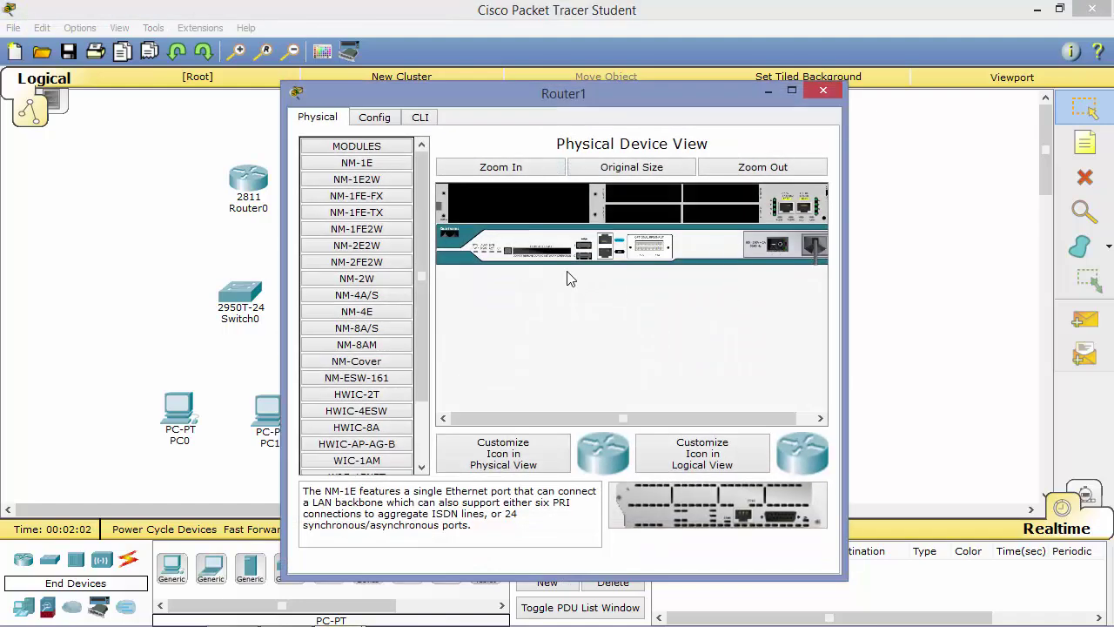
{"action": "scroll", "coordinate": [366, 376], "scroll_direction": "down", "scroll_amount": 3}
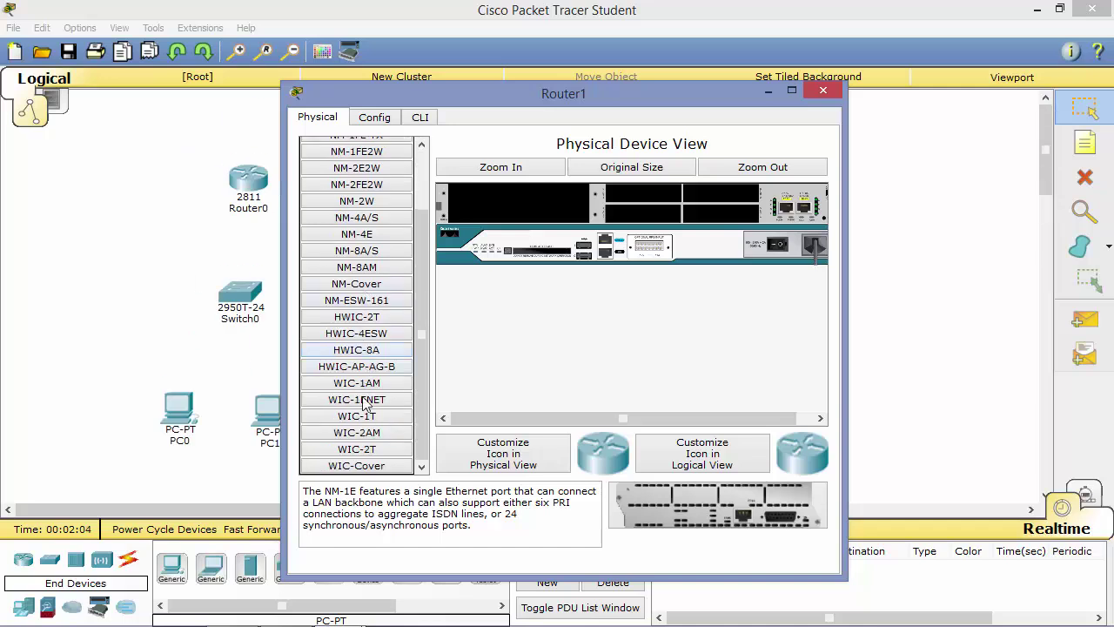
{"action": "left_click_drag", "start_coordinate": [353, 417], "coordinate": [734, 217]}
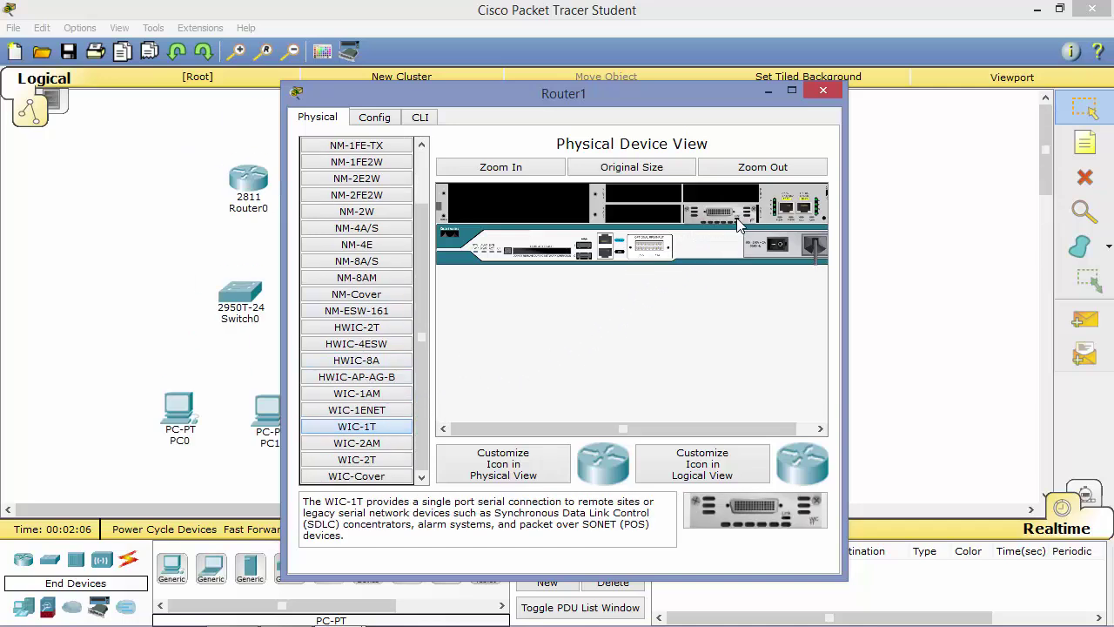
{"action": "left_click", "coordinate": [817, 93]}
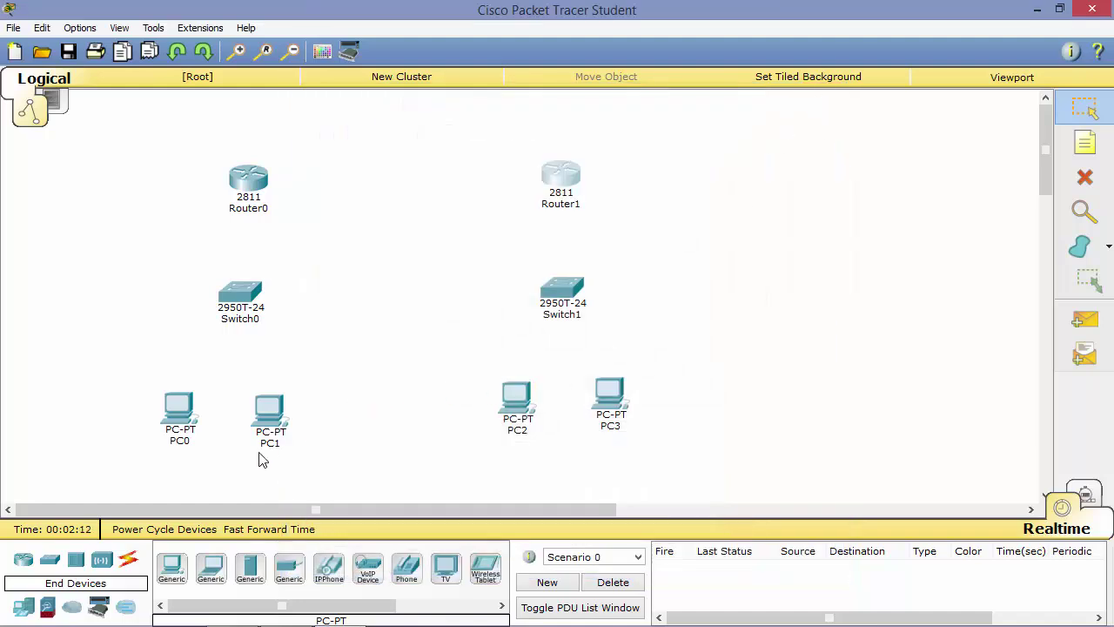
Link Router0 Serial0/0/0 to Router1 Serial0/0/0 with a Serial DCE cable starting at Router0.
{"action": "left_click", "coordinate": [128, 562]}
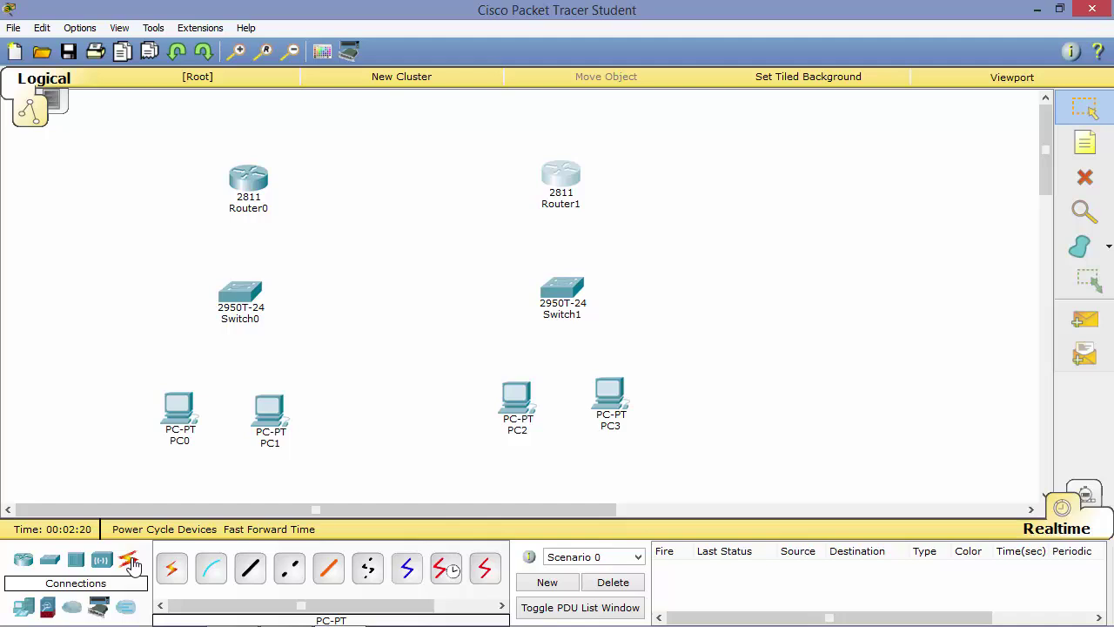
{"action": "left_click", "coordinate": [449, 571]}
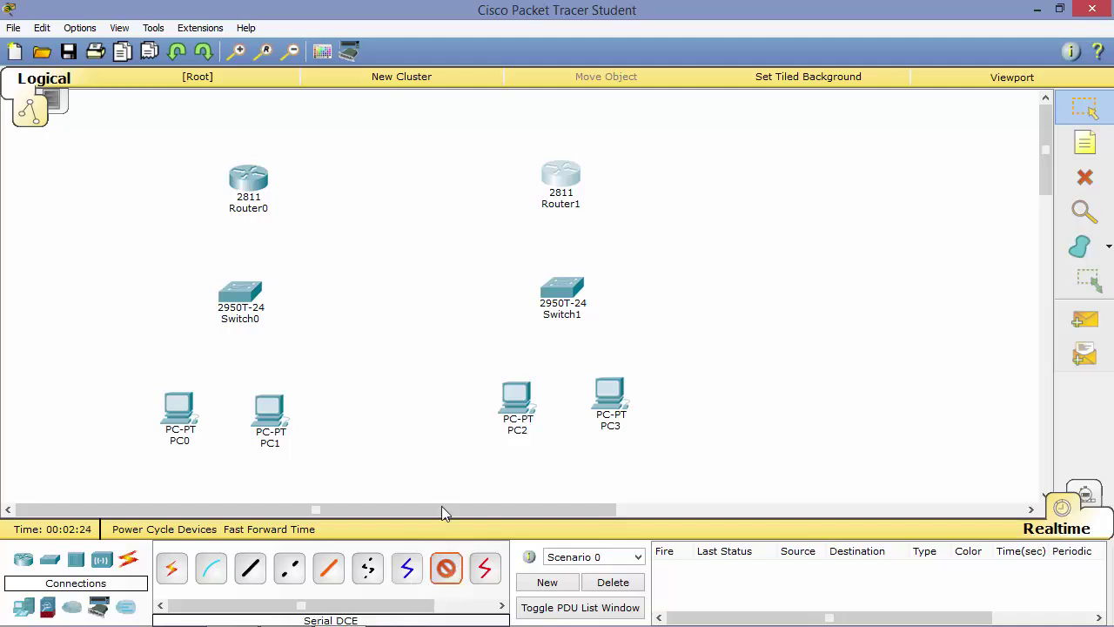
{"action": "left_click", "coordinate": [262, 183]}
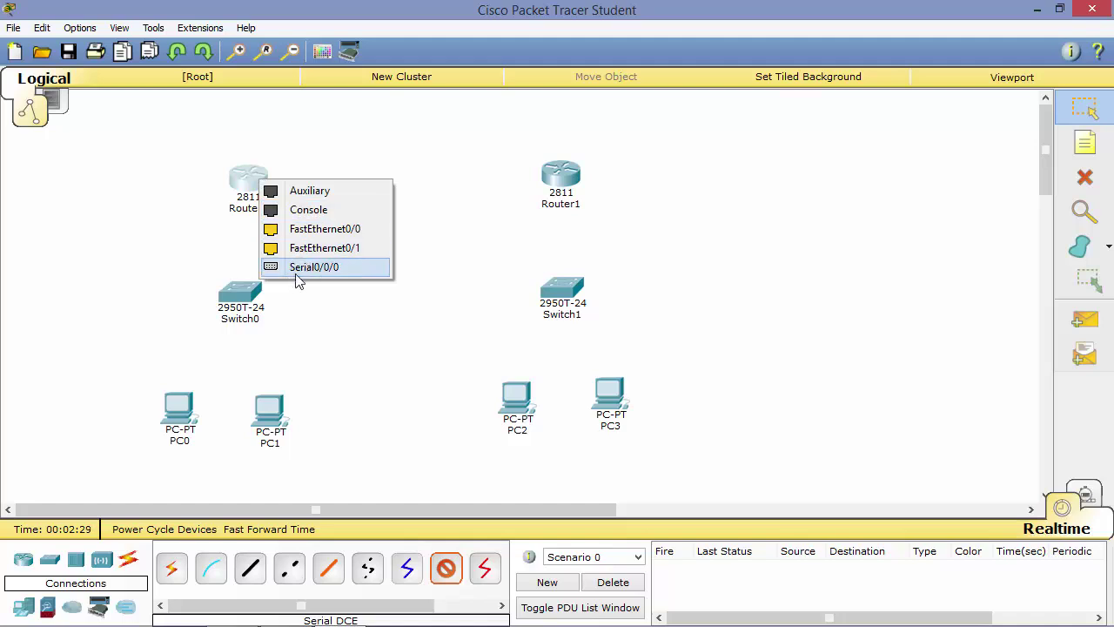
{"action": "left_click", "coordinate": [355, 273]}
{"action": "left_click", "coordinate": [564, 180]}
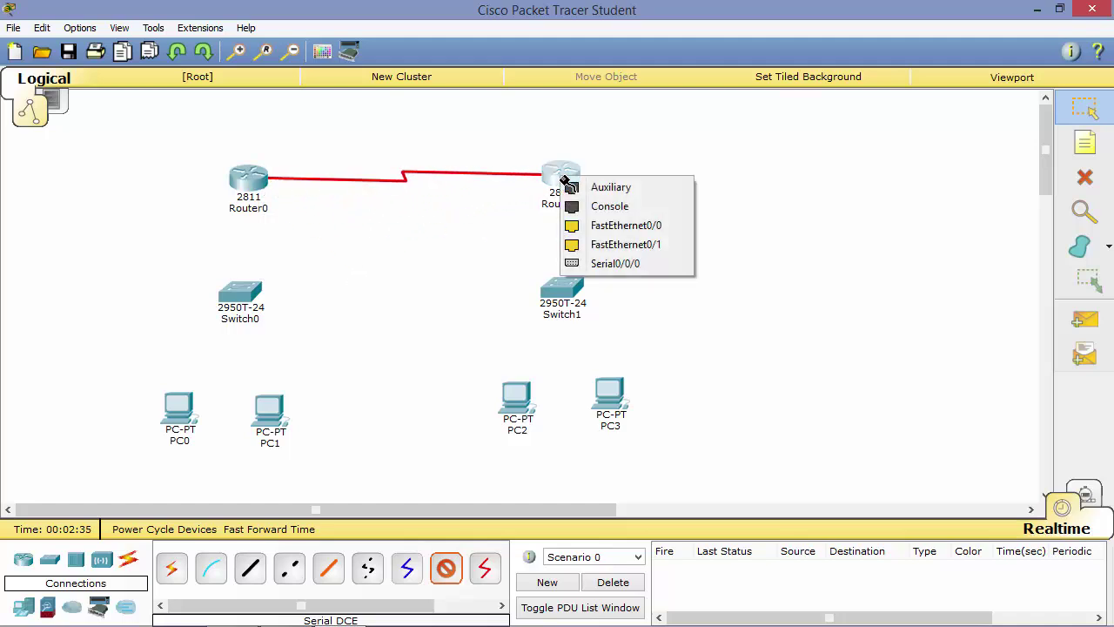
{"action": "left_click", "coordinate": [650, 265]}
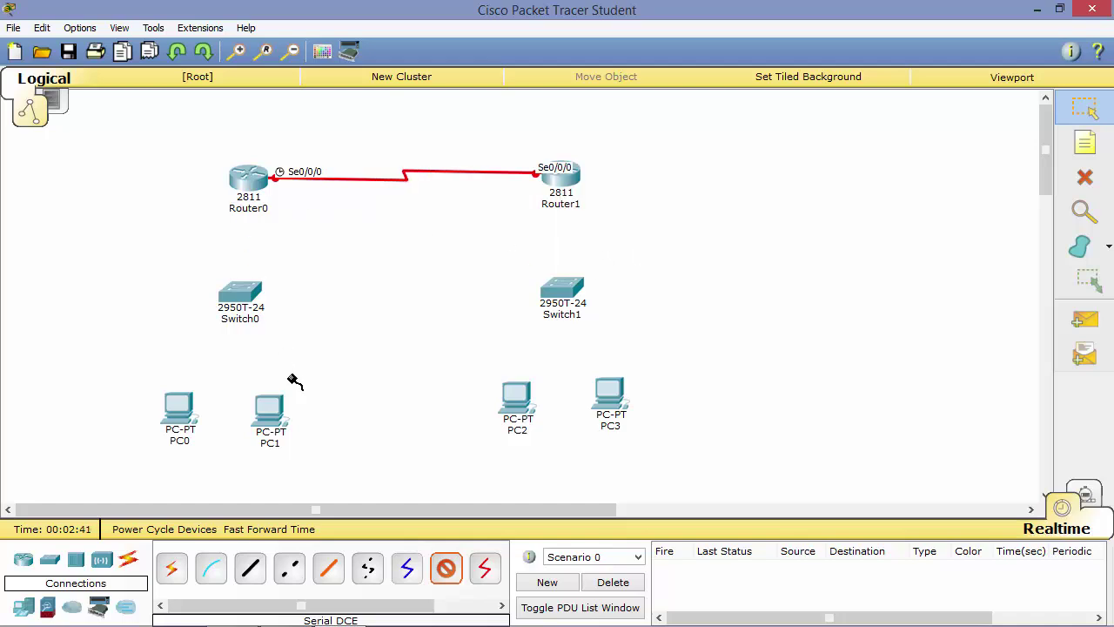
Cable Router0 FastEthernet0/0 to Switch0 FastEthernet0/1 with copper straight-through.
{"action": "left_click", "coordinate": [250, 567]}
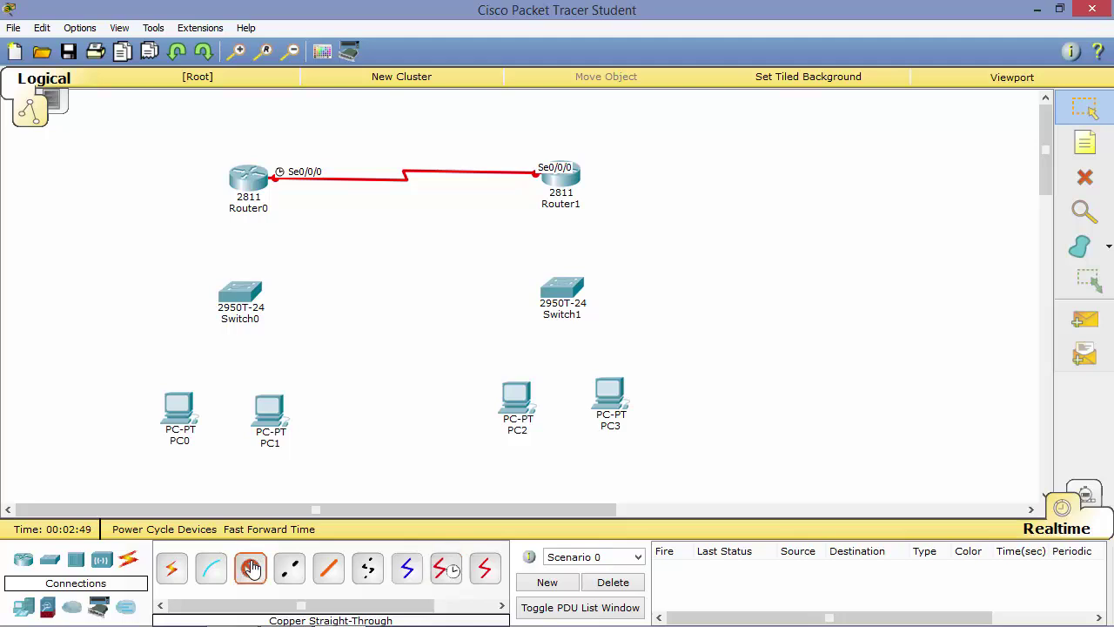
{"action": "left_click", "coordinate": [248, 180]}
{"action": "left_click", "coordinate": [281, 228]}
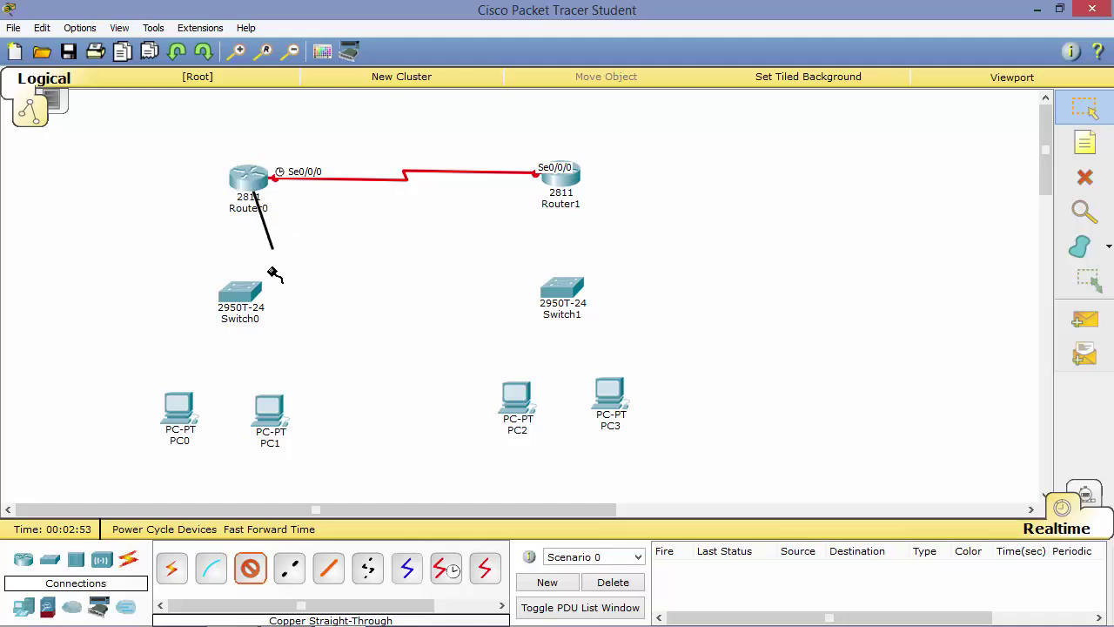
{"action": "left_click", "coordinate": [252, 291]}
{"action": "left_click", "coordinate": [315, 33]}
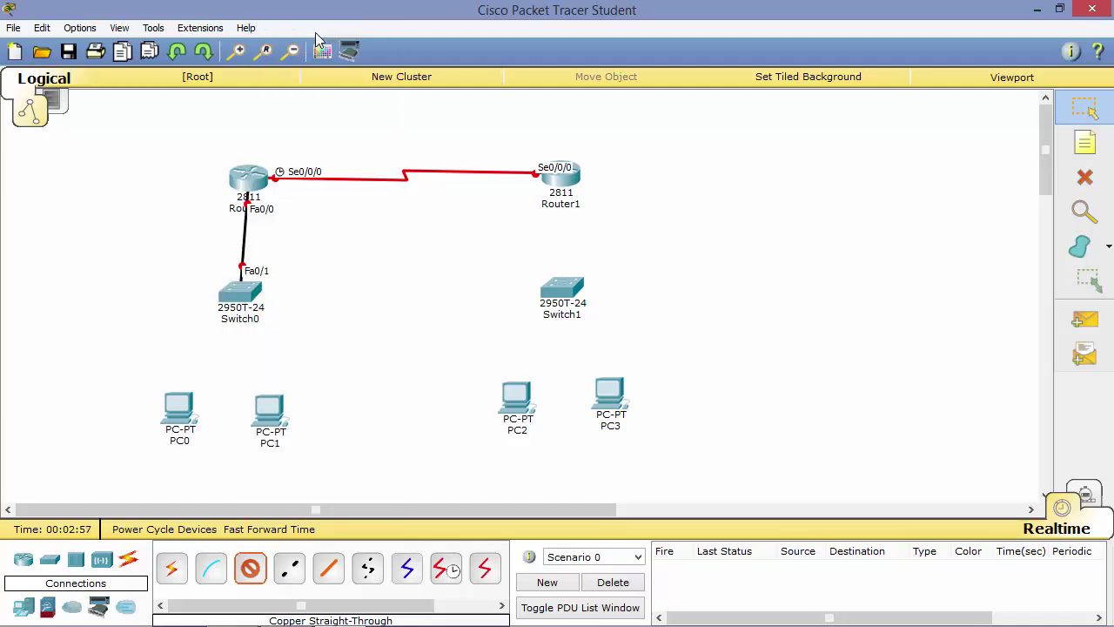
Cable Switch0 to PC0 and PC1 FastEthernet0, using Switch0 Fa0/3 for PC1.
{"action": "left_click", "coordinate": [251, 293]}
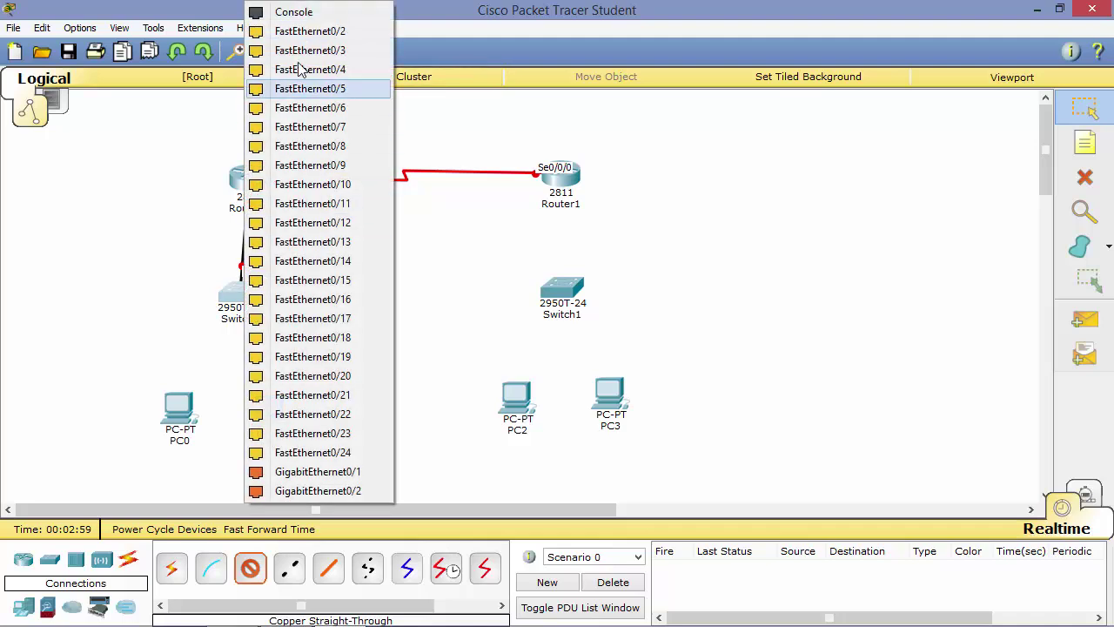
{"action": "left_click", "coordinate": [299, 36]}
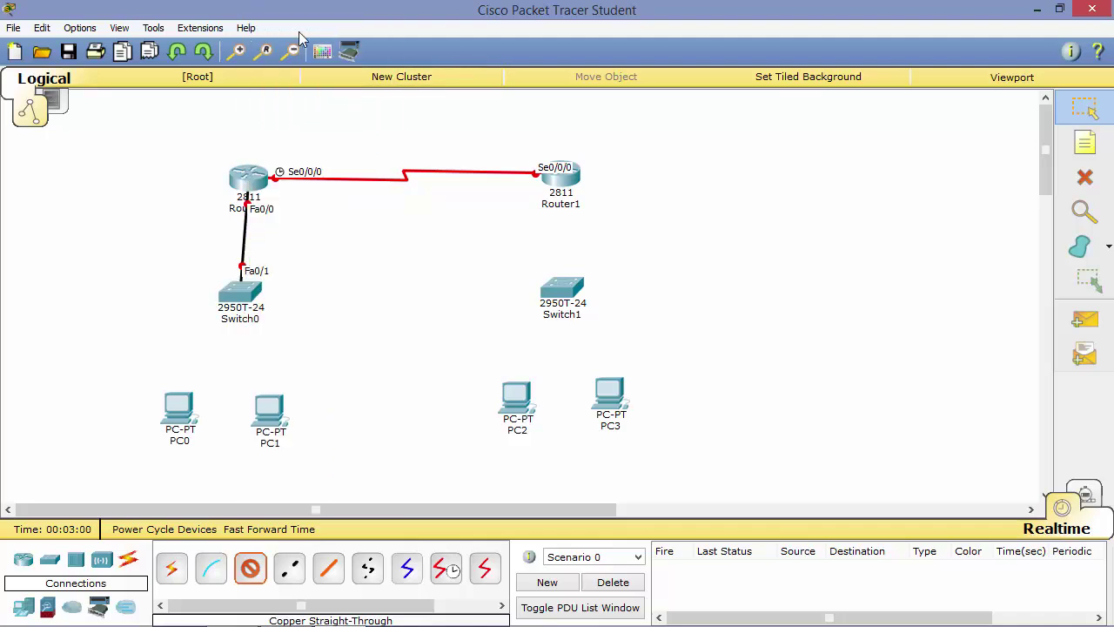
{"action": "left_click", "coordinate": [184, 407]}
{"action": "left_click", "coordinate": [209, 445]}
{"action": "left_click", "coordinate": [240, 295]}
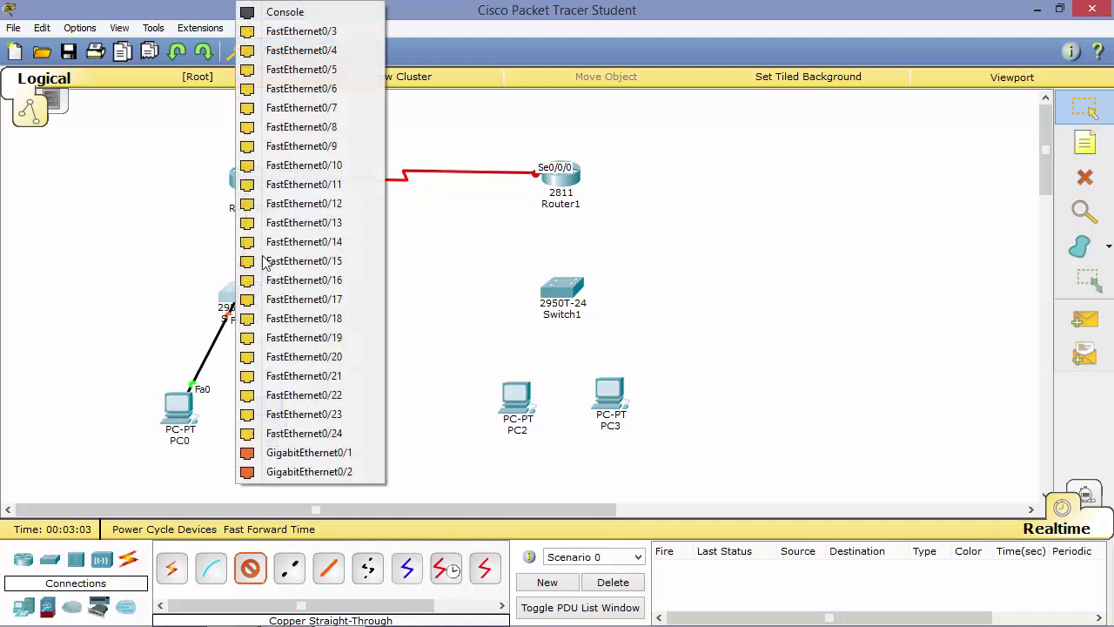
{"action": "left_click", "coordinate": [287, 50]}
{"action": "left_click", "coordinate": [287, 415]}
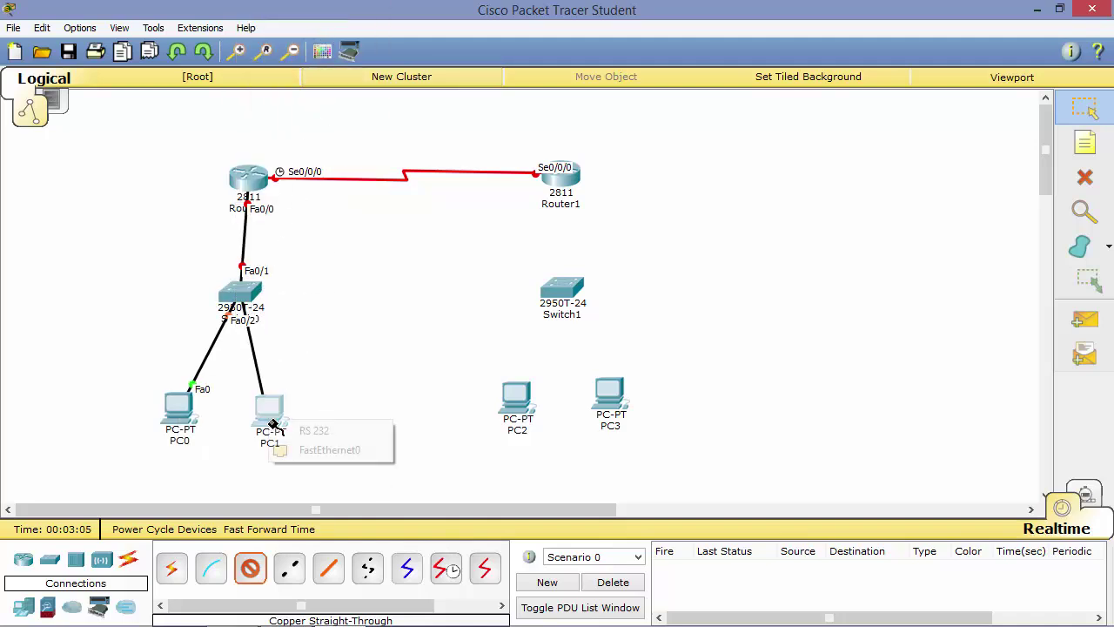
{"action": "left_click", "coordinate": [313, 450]}
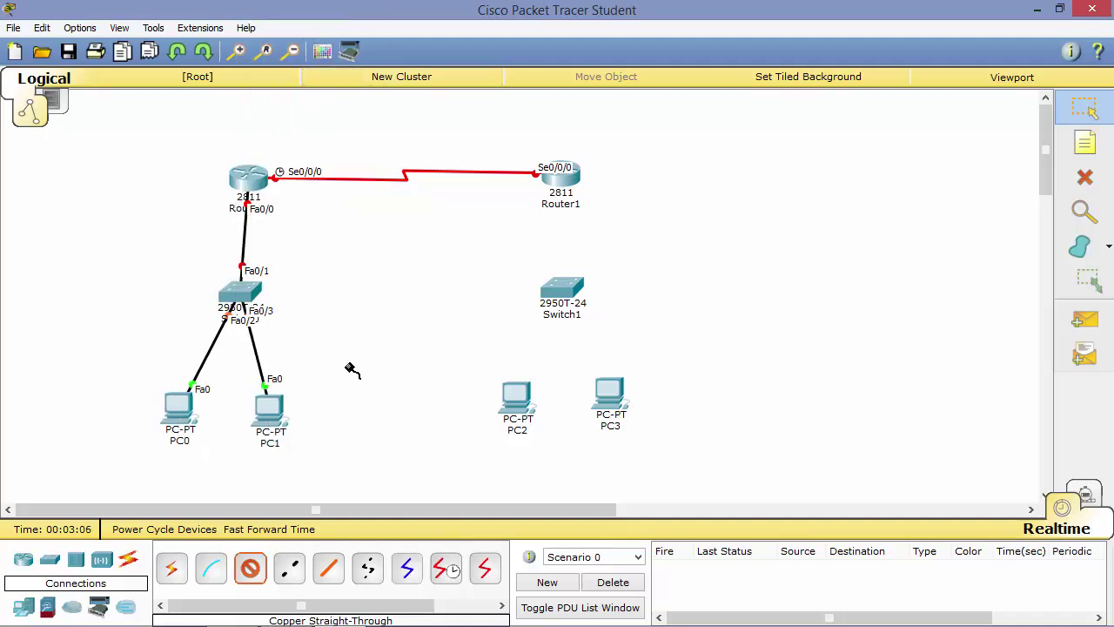
Cable Router1 FastEthernet0/0 to Switch1 FastEthernet0/1.
{"action": "left_click", "coordinate": [561, 183]}
{"action": "left_click", "coordinate": [596, 233]}
{"action": "left_click", "coordinate": [566, 291]}
{"action": "left_click", "coordinate": [609, 30]}
Cable Switch1 to PC2 and PC3 FastEthernet0, using Switch1 Fa0/3 for PC3.
{"action": "left_click", "coordinate": [561, 291]}
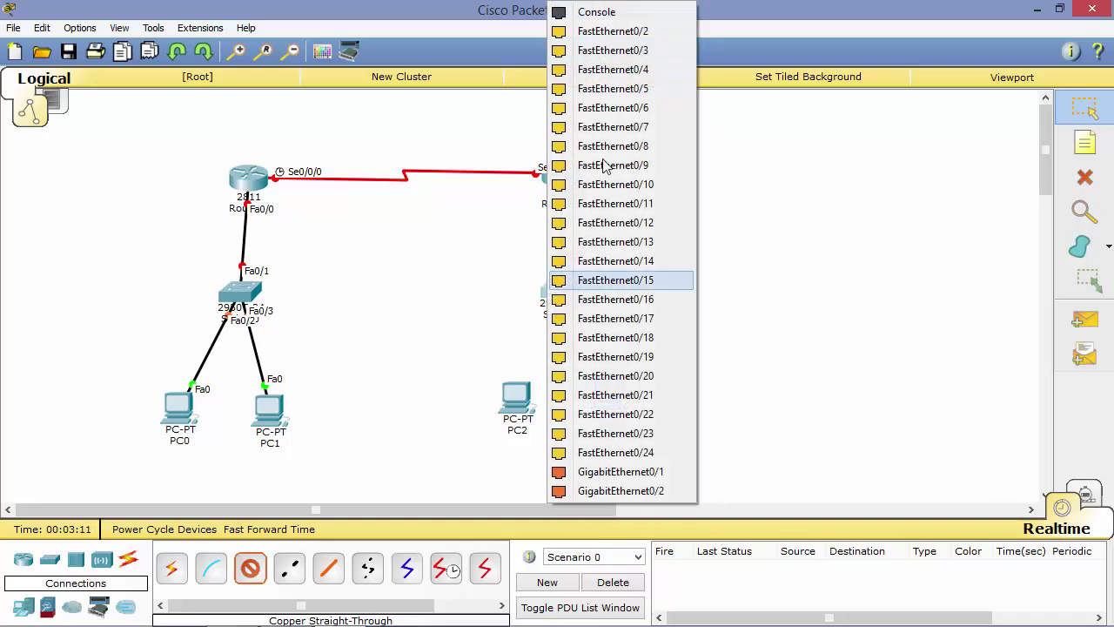
{"action": "key", "text": "Escape"}
{"action": "left_click", "coordinate": [517, 397]}
{"action": "left_click", "coordinate": [579, 424]}
{"action": "left_click", "coordinate": [579, 292]}
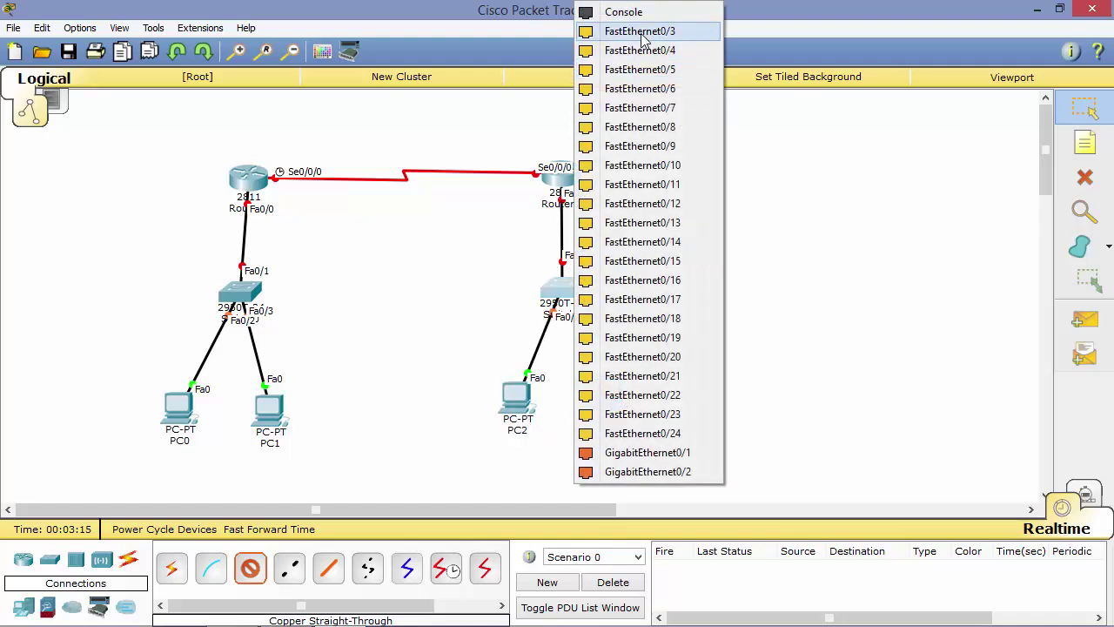
{"action": "left_click", "coordinate": [644, 29]}
{"action": "left_click", "coordinate": [612, 399]}
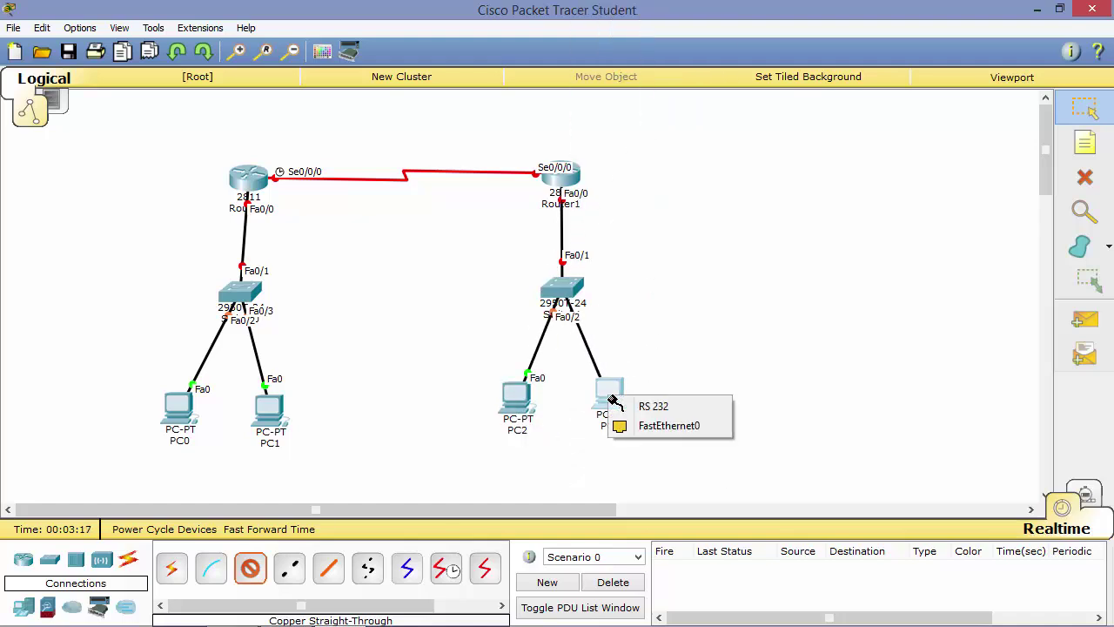
{"action": "left_click", "coordinate": [623, 426]}
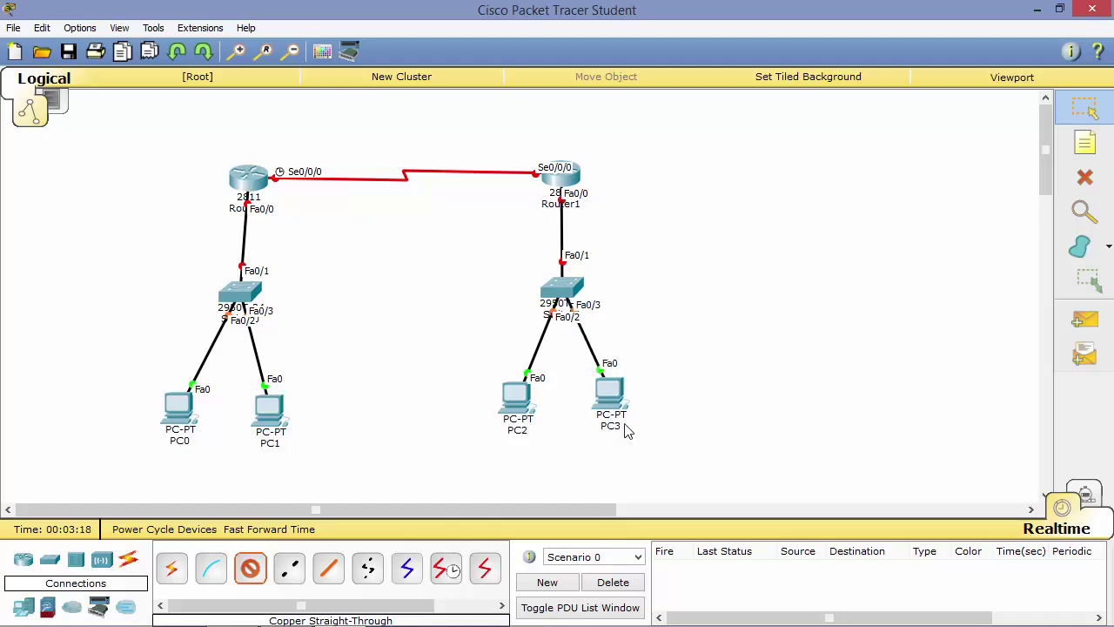
Add notes 192.168.20.1/24 and 192.168.20.2/24 on the serial link, and 192.168.10.1 at Router0's LAN.
{"action": "left_click", "coordinate": [1104, 155]}
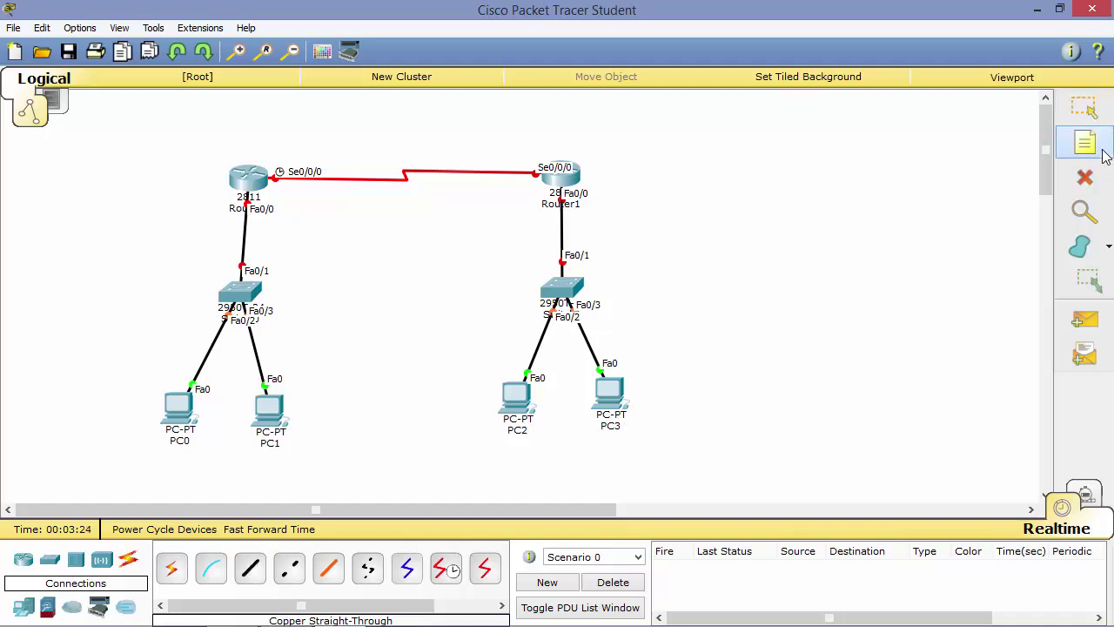
{"action": "left_click", "coordinate": [274, 149]}
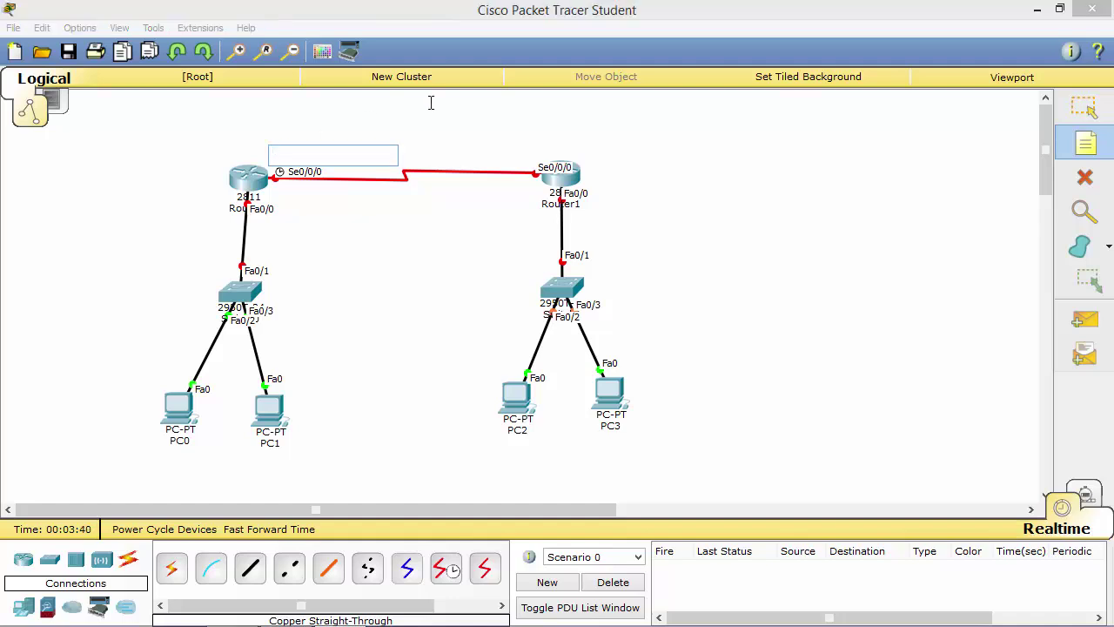
{"action": "type", "text": "192."}
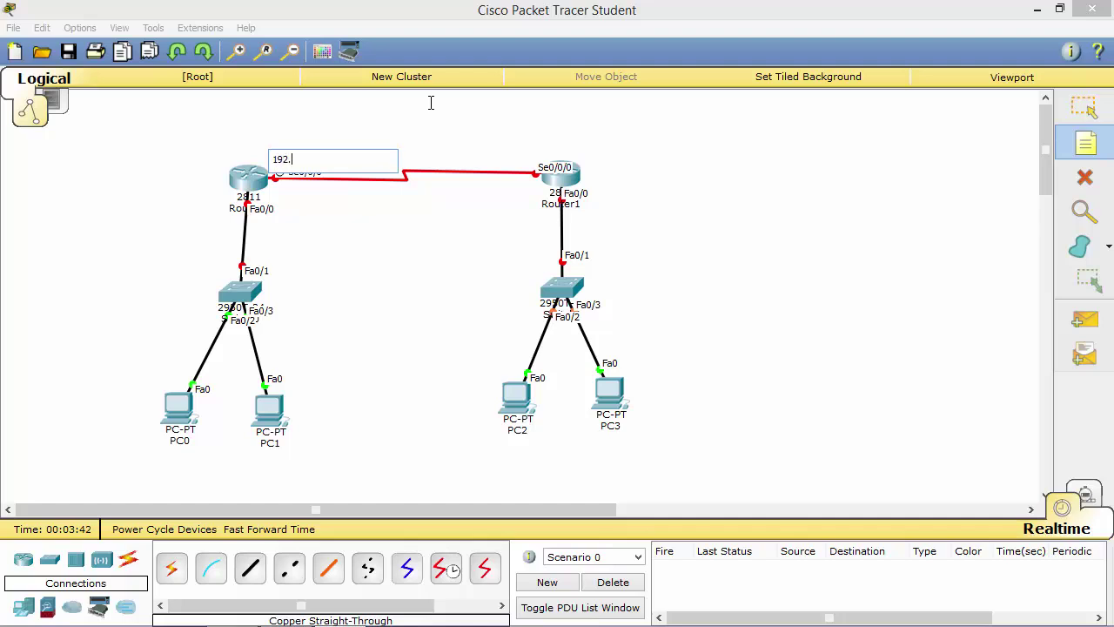
{"action": "type", "text": "168.20.1/24"}
{"action": "left_click", "coordinate": [461, 159]}
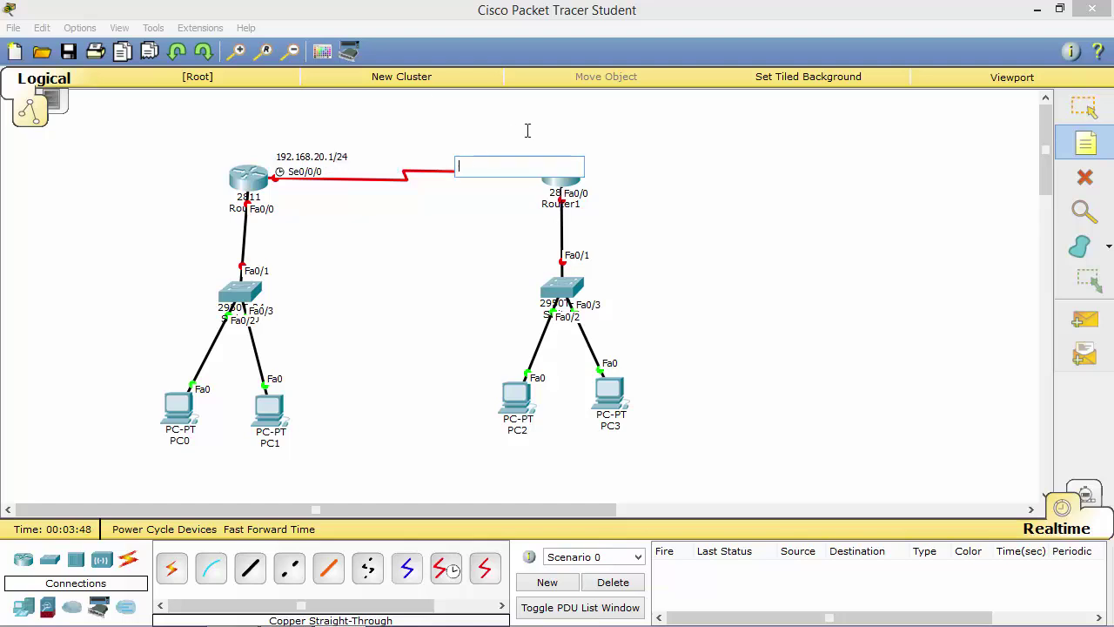
{"action": "type", "text": "192.1"}
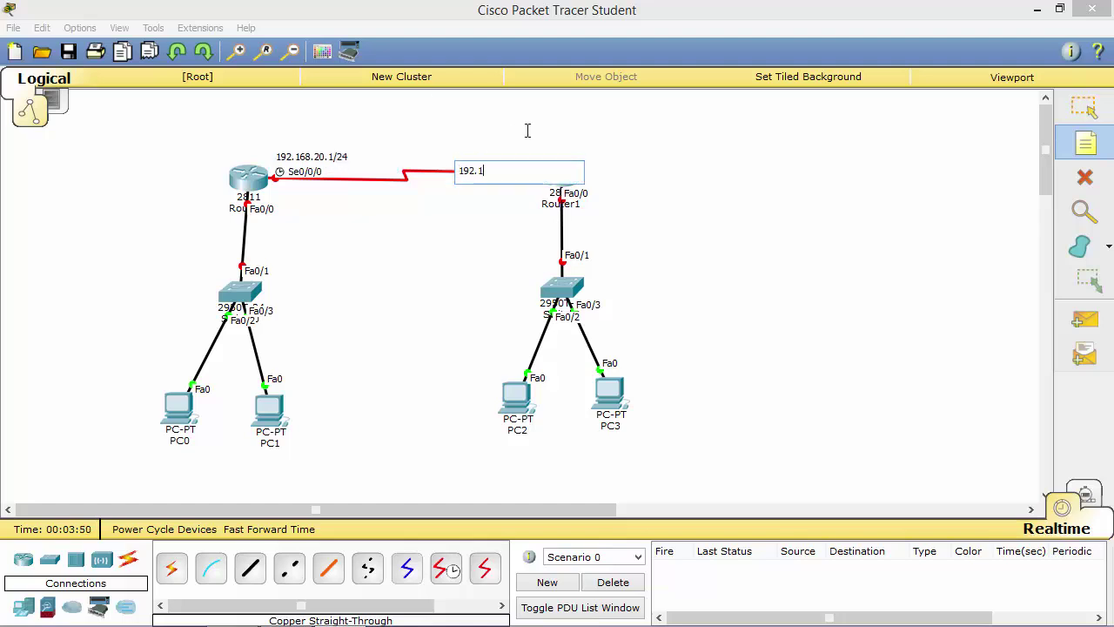
{"action": "type", "text": "68.20.2/24"}
{"action": "left_click", "coordinate": [254, 223]}
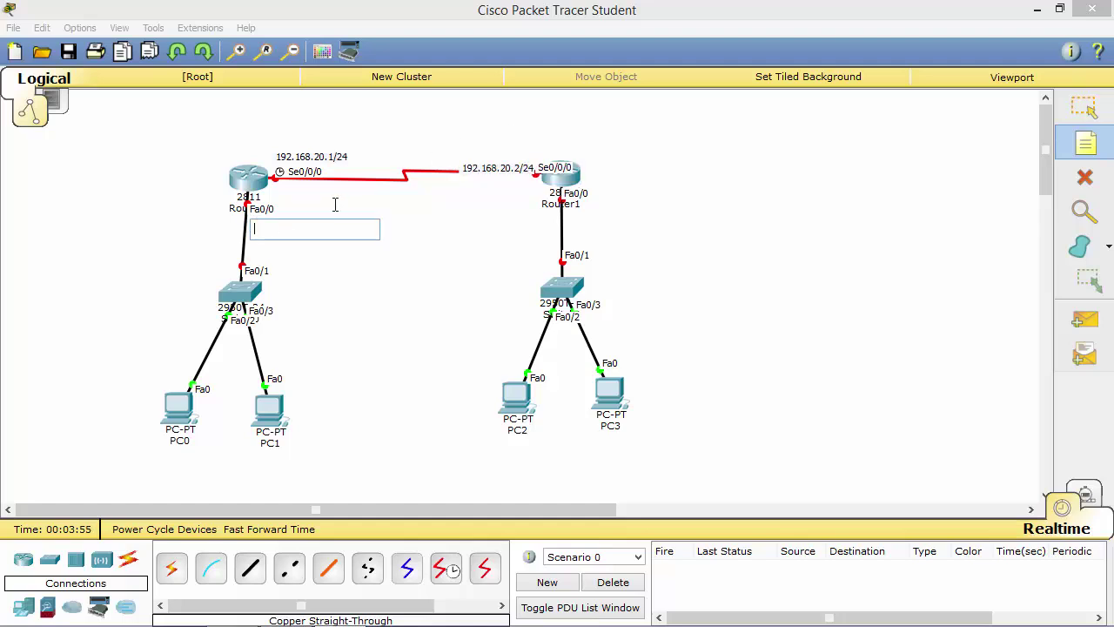
{"action": "type", "text": "192.168.10"}
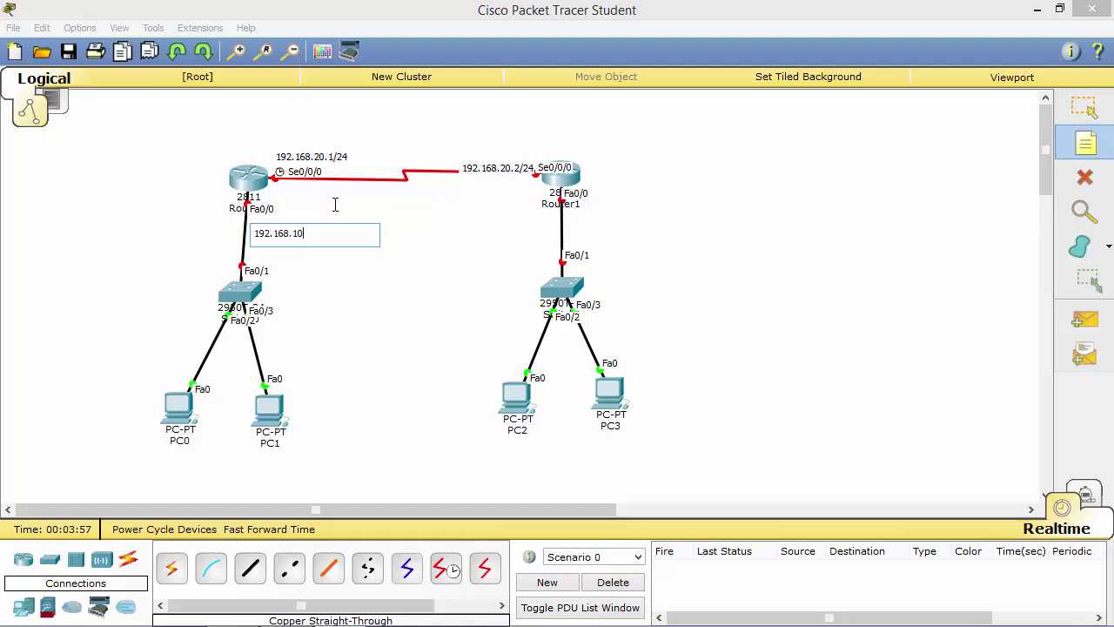
{"action": "type", "text": ".1/24"}
Add 192.168.10.x address notes under PC0 and PC1.
{"action": "left_click", "coordinate": [143, 459]}
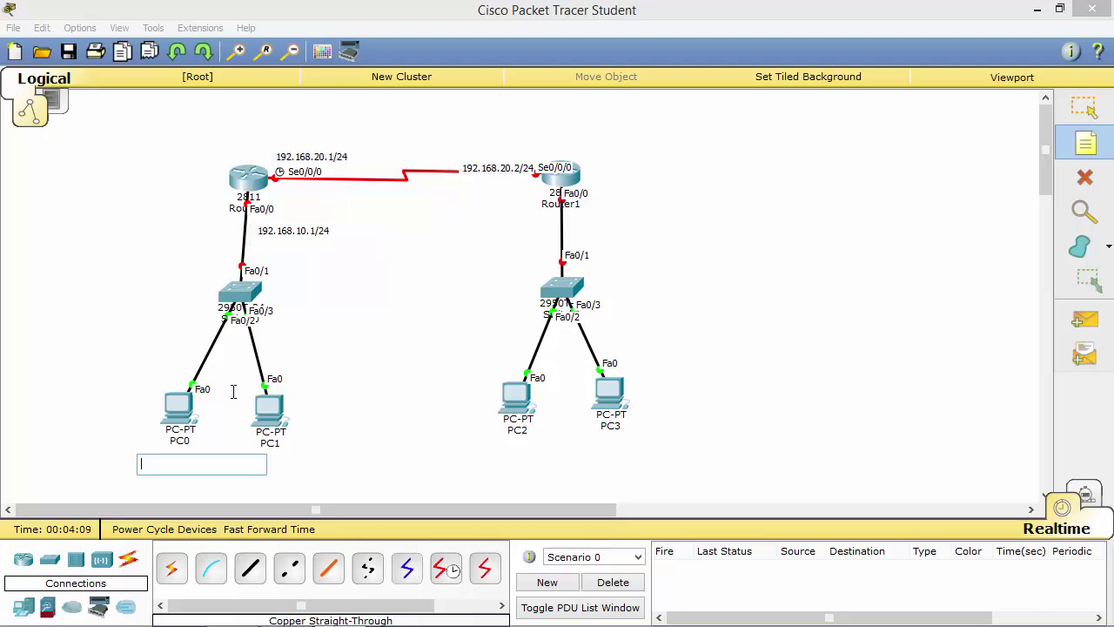
{"action": "type", "text": "192.168"}
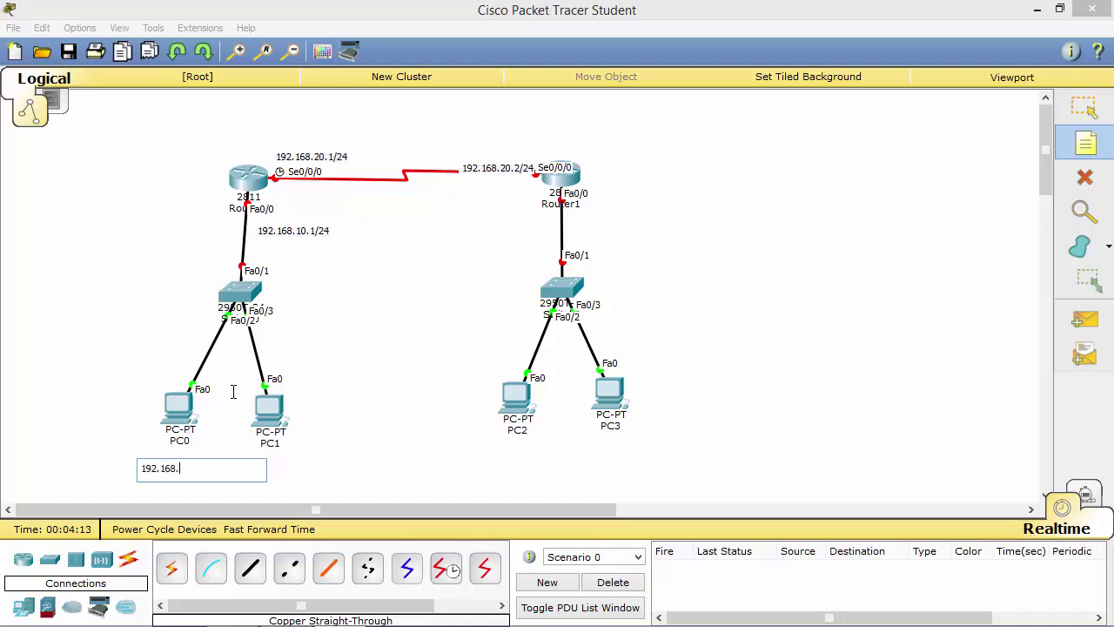
{"action": "type", "text": ".10.2/24"}
{"action": "left_click", "coordinate": [243, 453]}
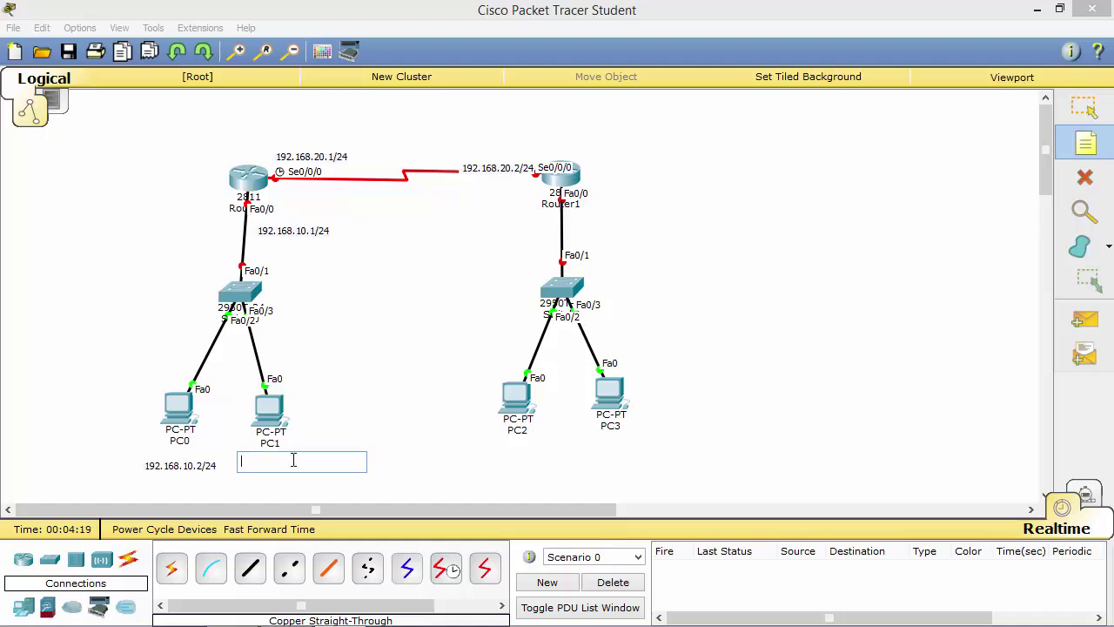
{"action": "type", "text": "192.16"}
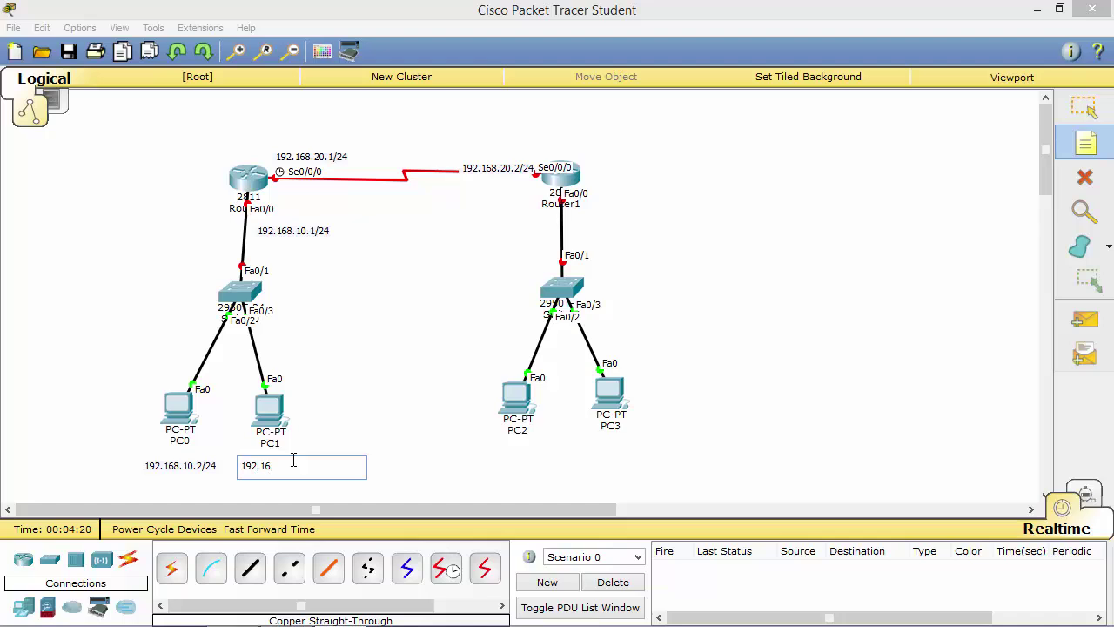
{"action": "type", "text": "8.10.3/24"}
Add notes 192.168.30.1/24 at Router1's LAN, 192.168.30.2/24 under PC2, 192.168.30.3/24 under PC3.
{"action": "left_click", "coordinate": [575, 218]}
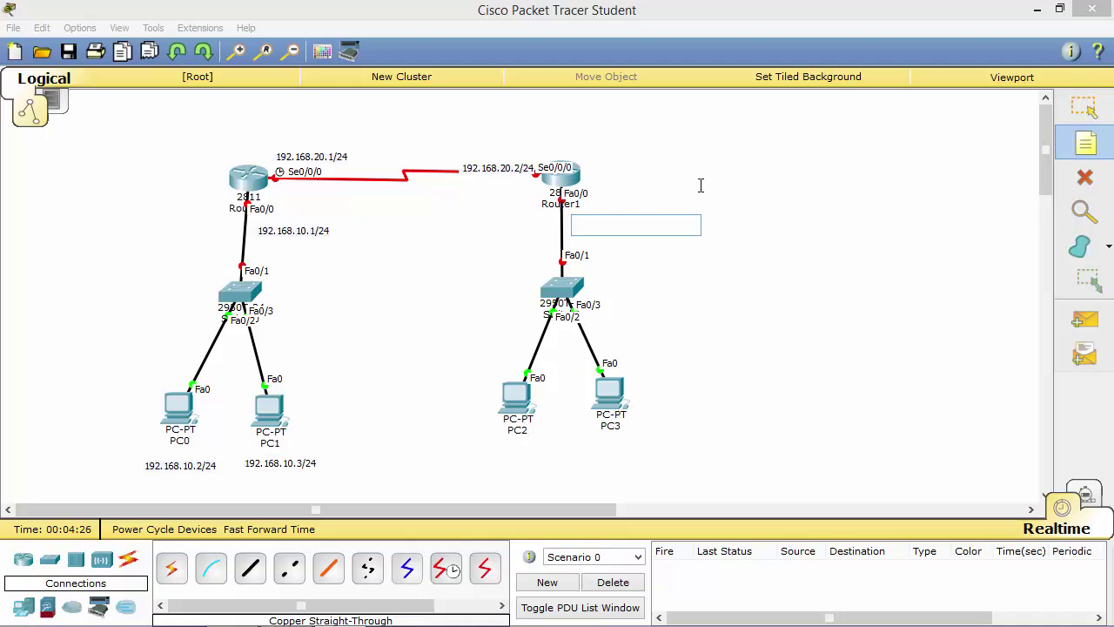
{"action": "type", "text": "192.168"}
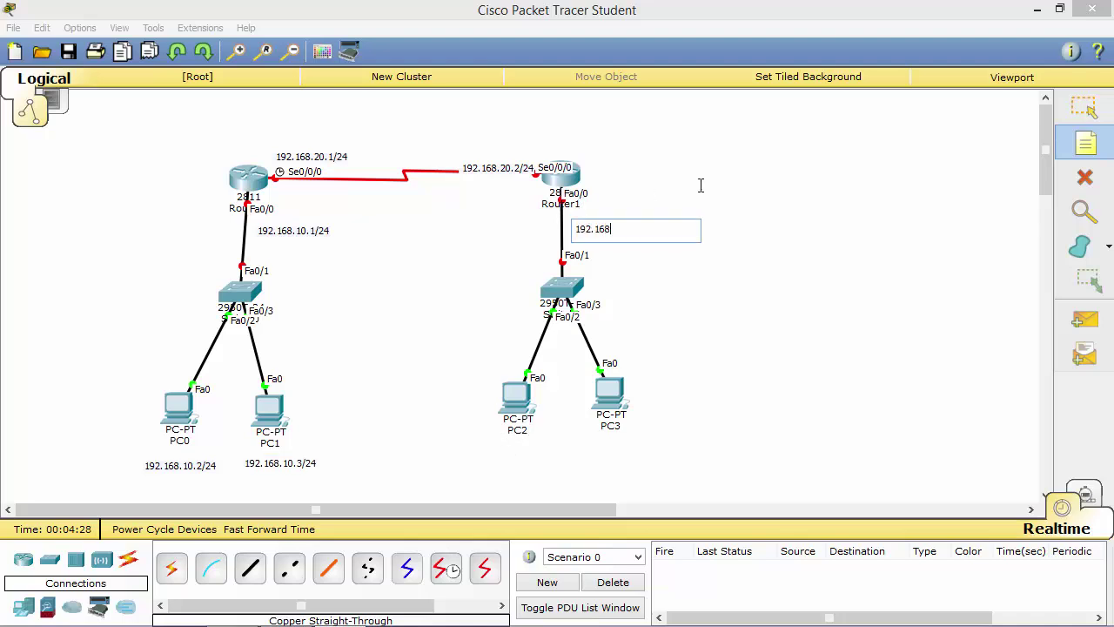
{"action": "type", "text": ".30.1/24"}
{"action": "left_click", "coordinate": [490, 447]}
{"action": "type", "text": "192"}
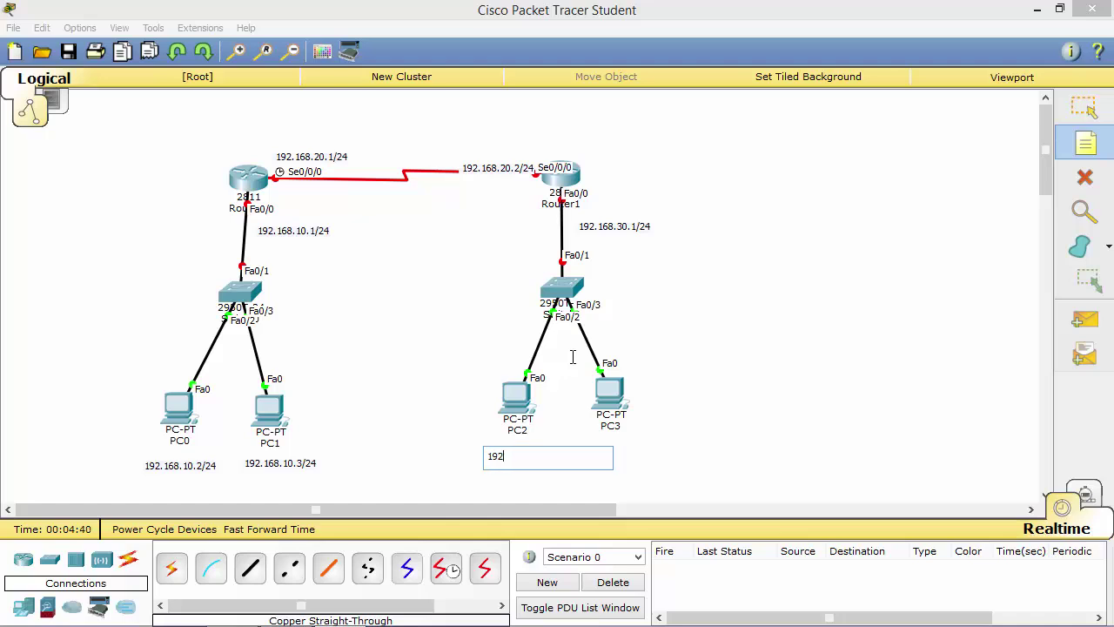
{"action": "type", "text": ".168.30.2/24"}
{"action": "left_click", "coordinate": [593, 446]}
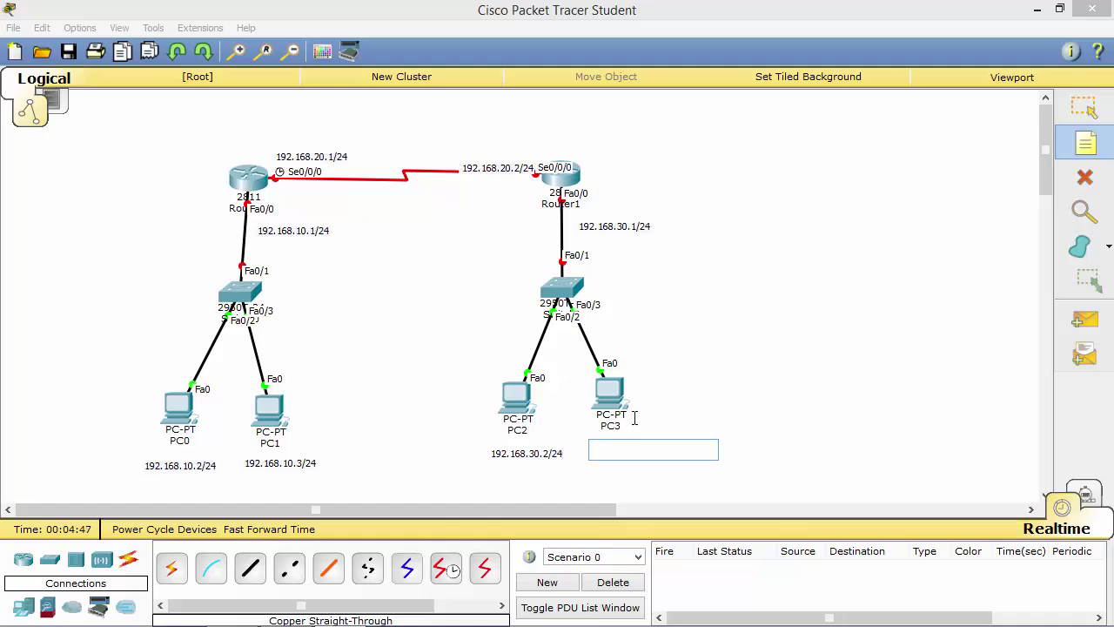
{"action": "type", "text": "192.168"}
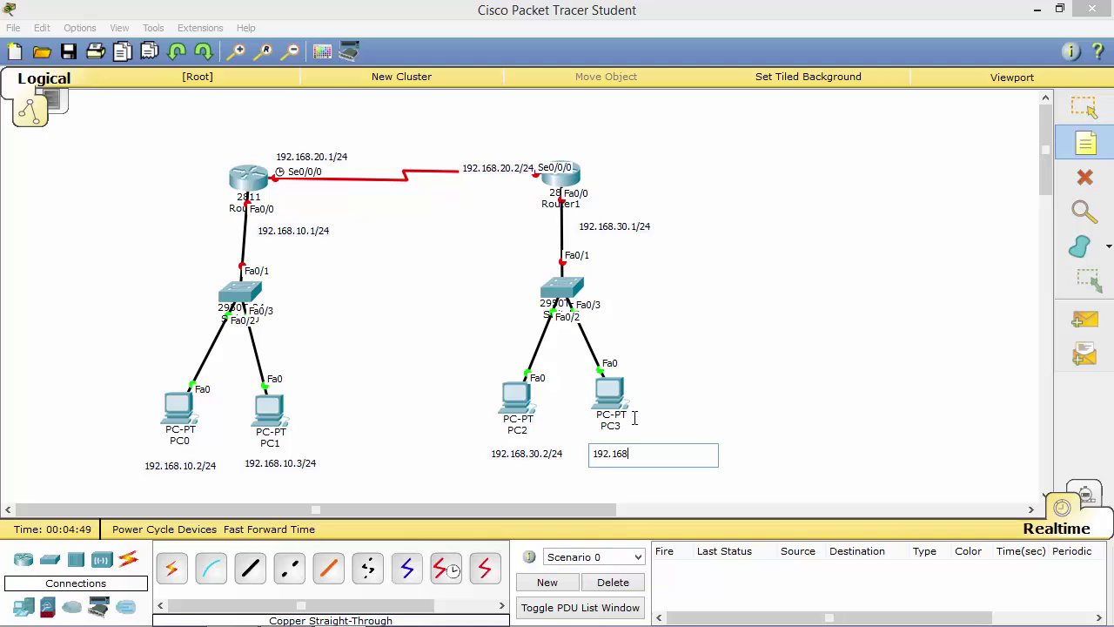
{"action": "type", "text": ".30.3/24"}
{"action": "left_click", "coordinate": [688, 391]}
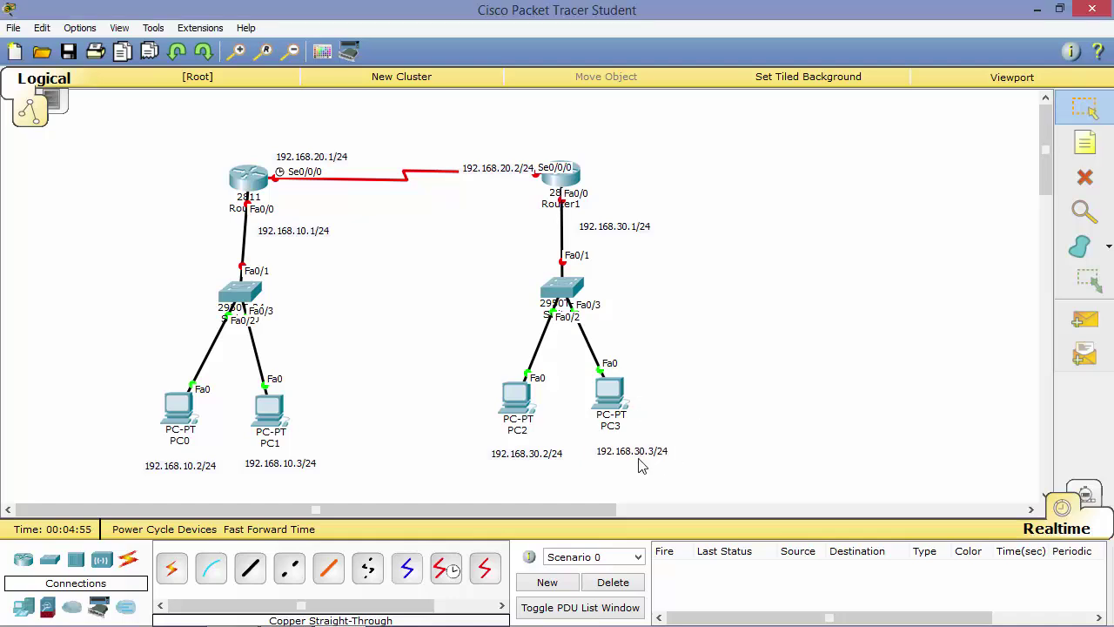
Nudge the four PC address notes into alignment.
{"action": "left_click_drag", "start_coordinate": [638, 461], "coordinate": [617, 460]}
{"action": "left_click_drag", "start_coordinate": [533, 459], "coordinate": [514, 459]}
{"action": "left_click_drag", "start_coordinate": [290, 470], "coordinate": [284, 465]}
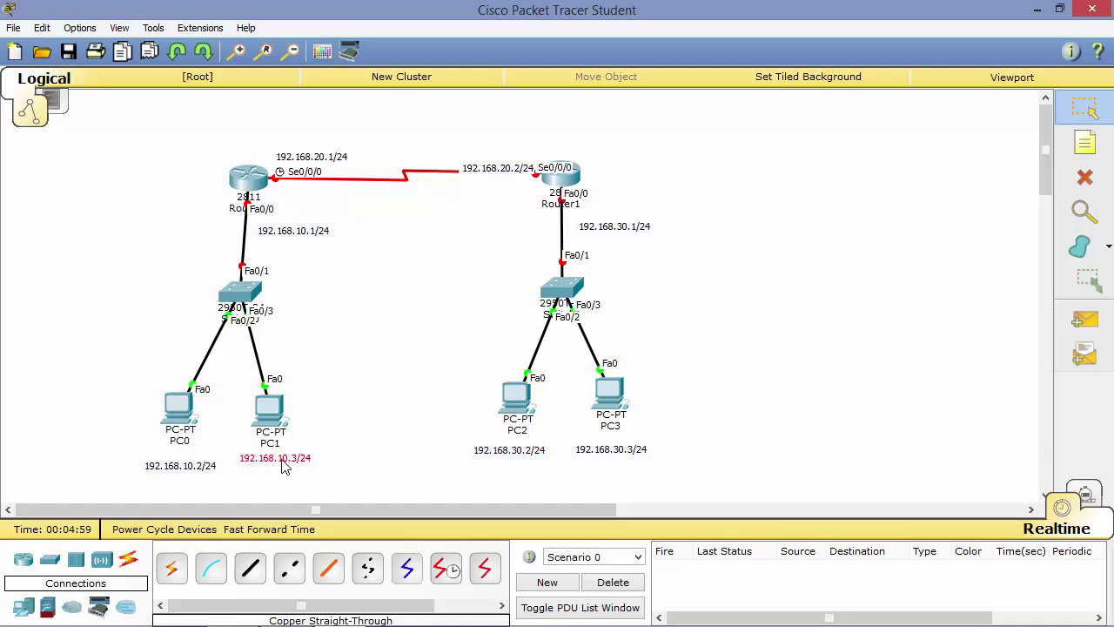
{"action": "left_click_drag", "start_coordinate": [212, 465], "coordinate": [203, 460]}
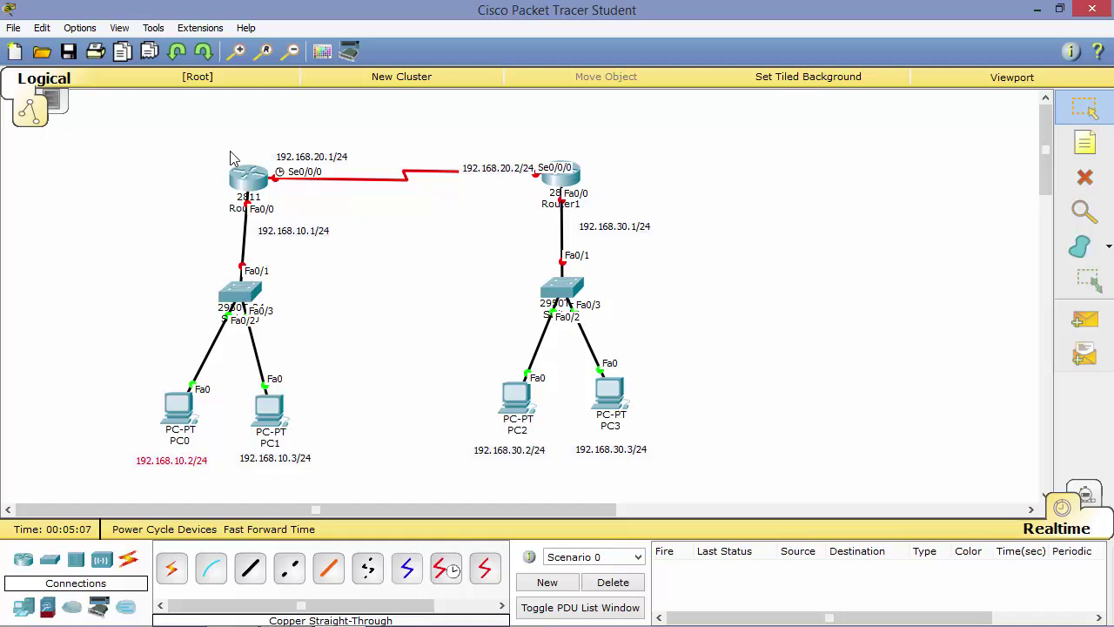
Open Router0's CLI and answer 'no' to the initial configuration dialog.
{"action": "mouse_move", "coordinate": [247, 182]}
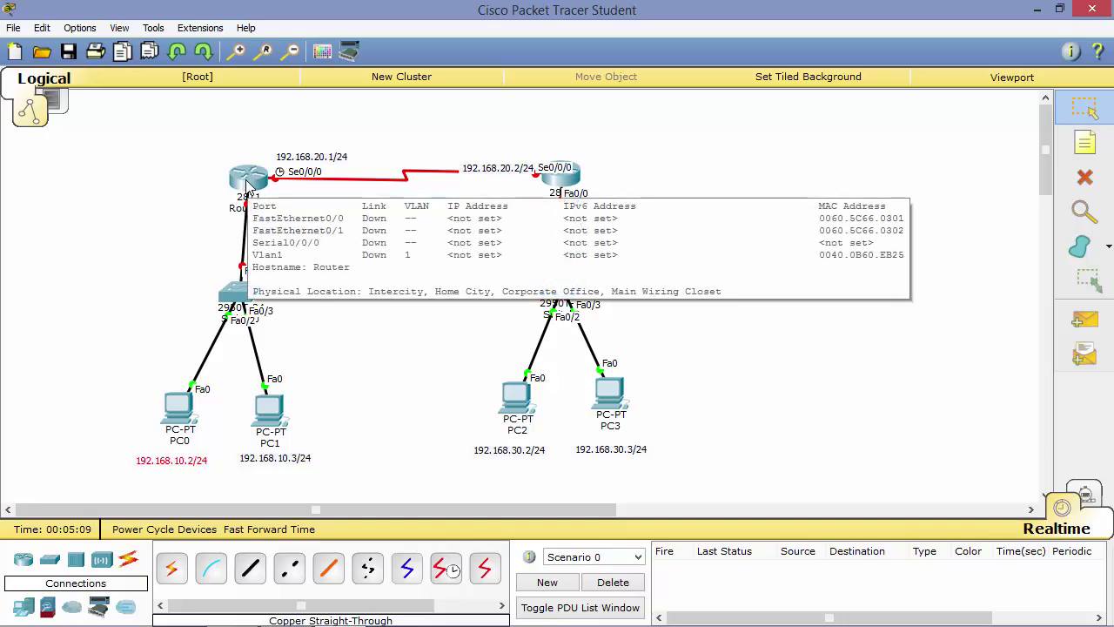
{"action": "left_click", "coordinate": [248, 182]}
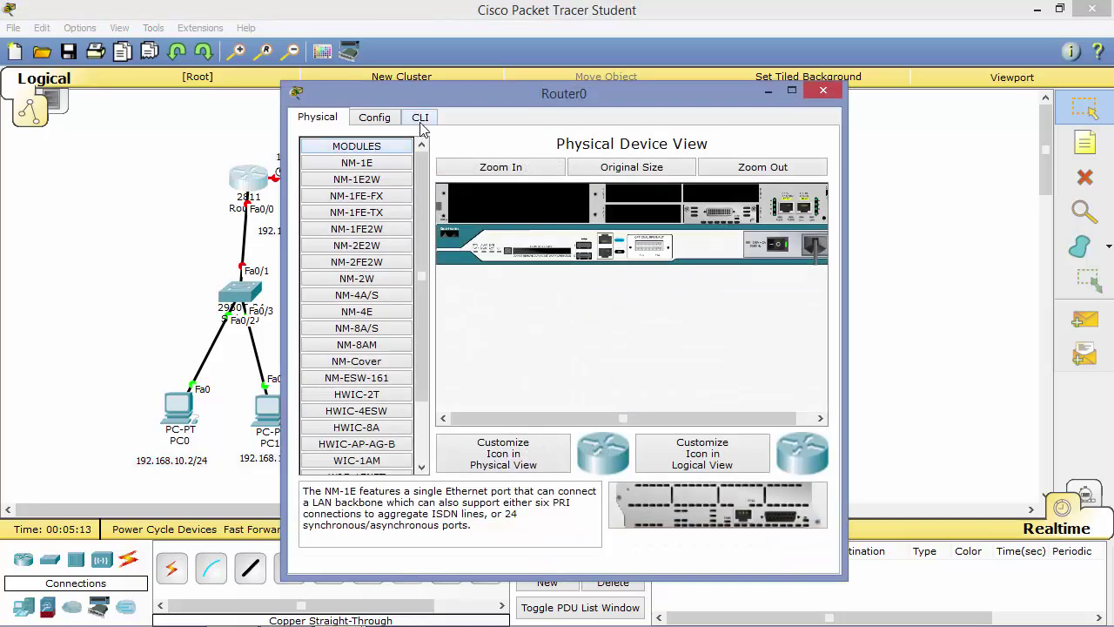
{"action": "left_click", "coordinate": [421, 119]}
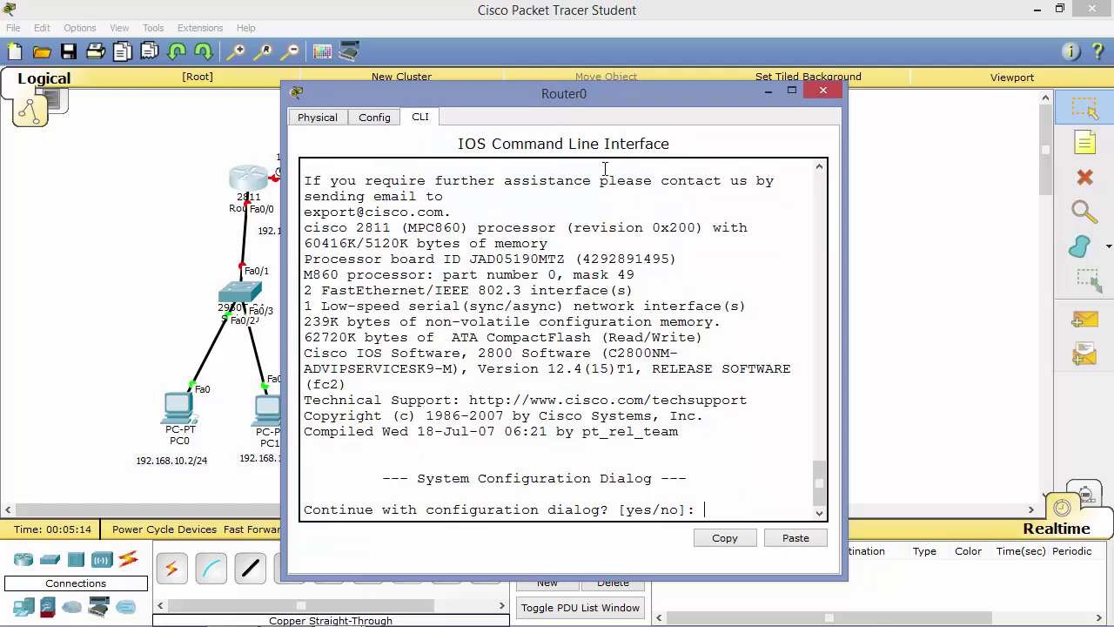
{"action": "left_click_drag", "start_coordinate": [583, 103], "coordinate": [711, 89]}
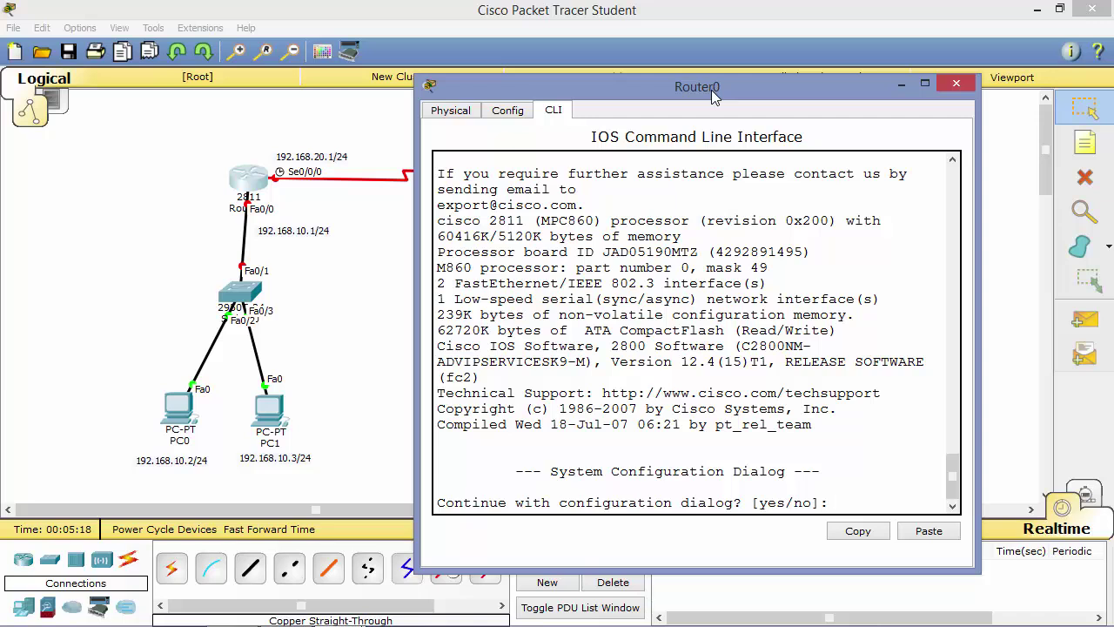
{"action": "type", "text": "no"}
{"action": "key", "text": "Return"}
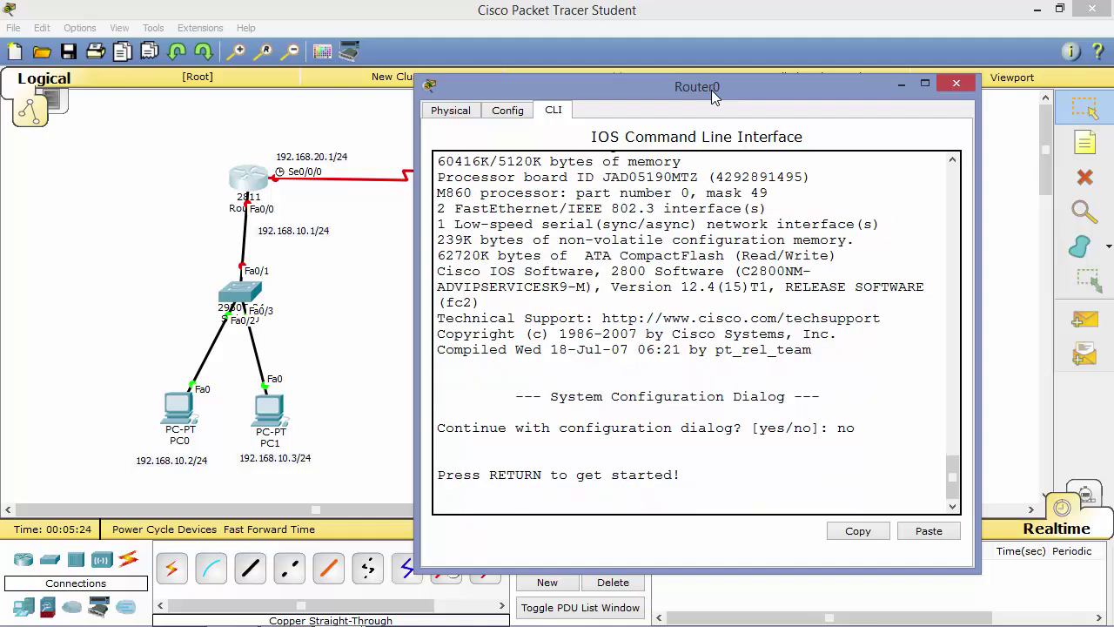
{"action": "key", "text": "Return"}
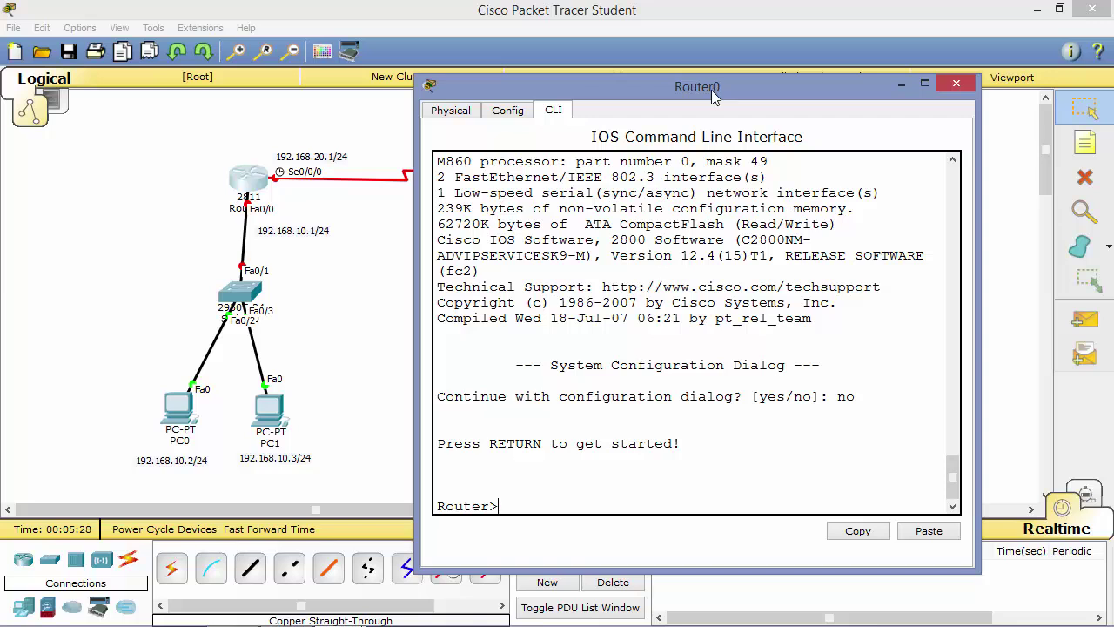
Enter privileged mode with enable, then global configuration with configure terminal.
{"action": "type", "text": "enable"}
{"action": "key", "text": "Return"}
{"action": "key", "text": "Return"}
{"action": "type", "text": "configure terminal"}
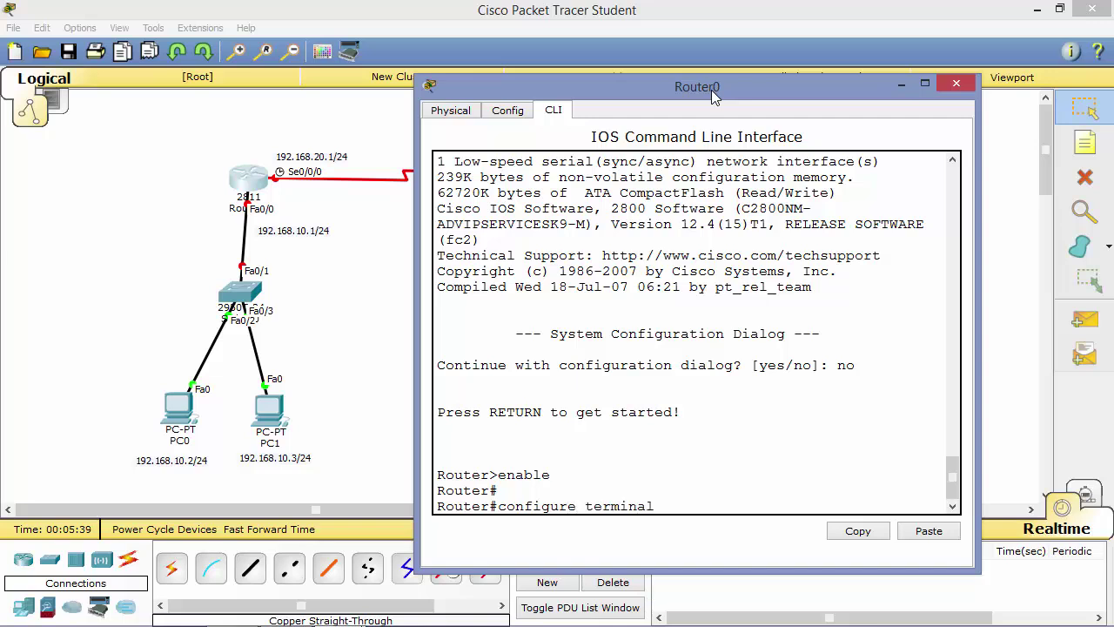
{"action": "key", "text": "Return"}
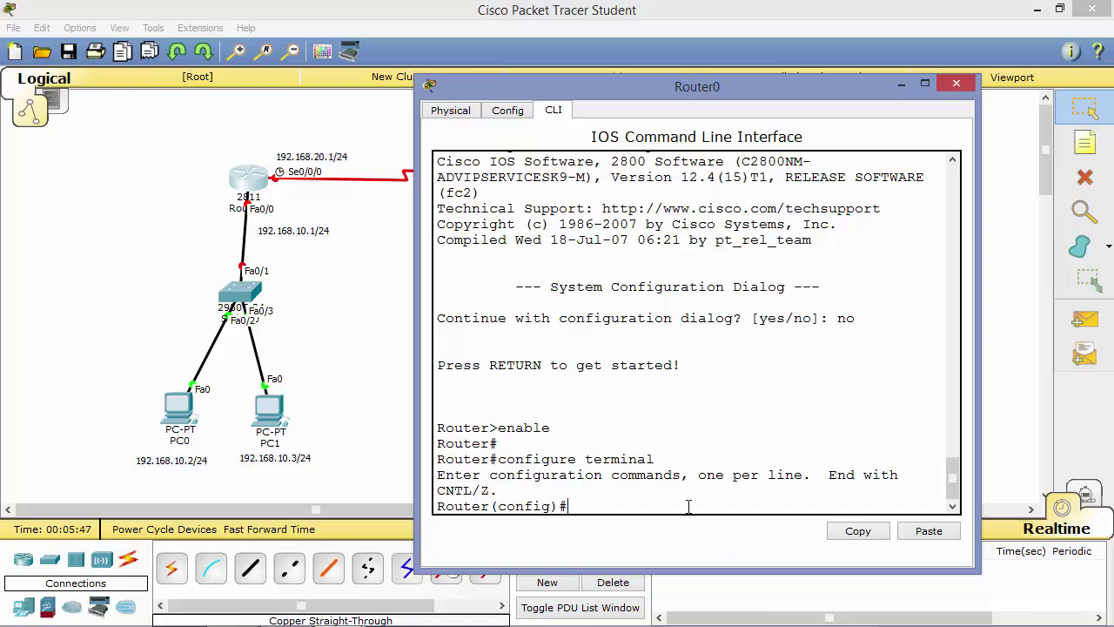
Give Router0's FastEthernet0/0 IP 192.168.10.1 255.255.255.0 and enable it with no shutdown.
{"action": "type", "text": "interface fastethernet 0/0"}
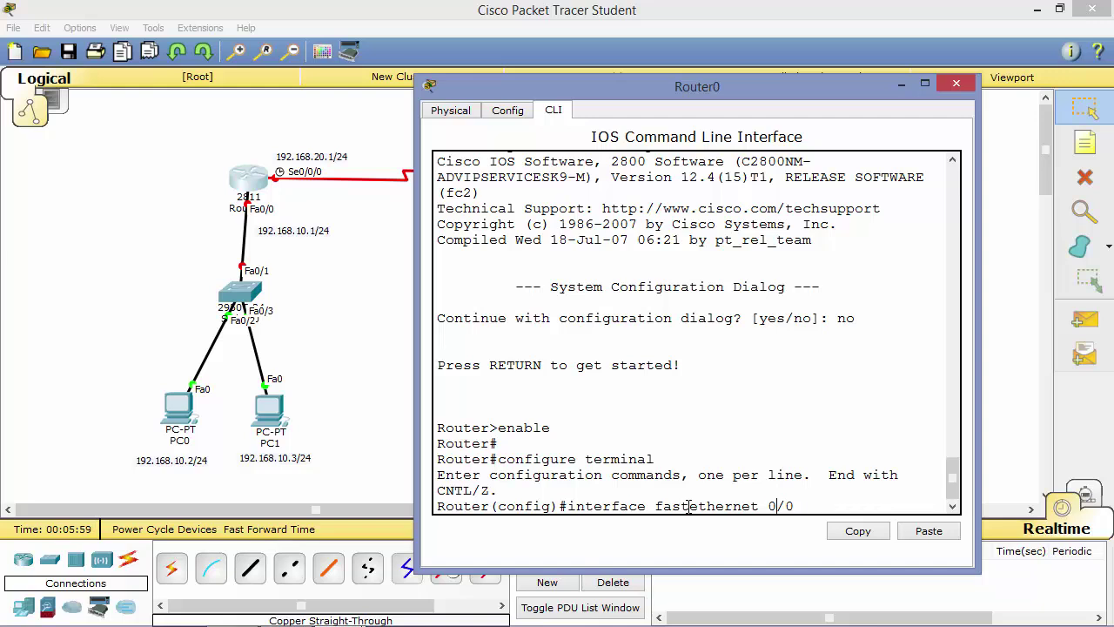
{"action": "key", "text": "Return"}
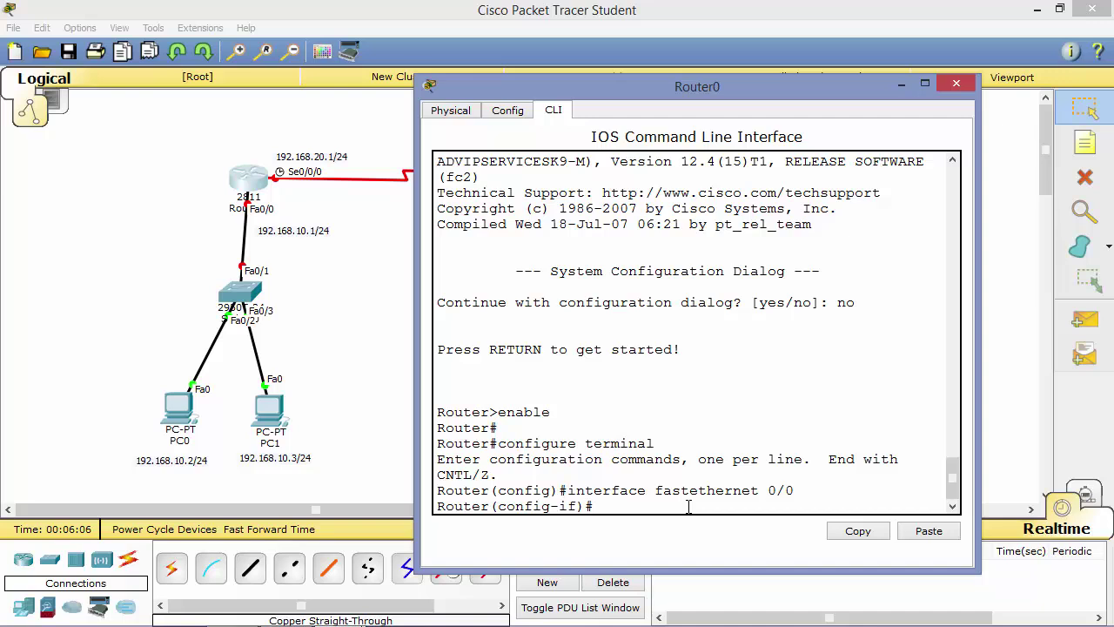
{"action": "type", "text": "ip address 192.168.10.1"}
{"action": "type", "text": "225."}
{"action": "key", "text": "BackSpace"}
{"action": "key", "text": "BackSpace"}
{"action": "key", "text": "BackSpace"}
{"action": "type", "text": "55.255.2"}
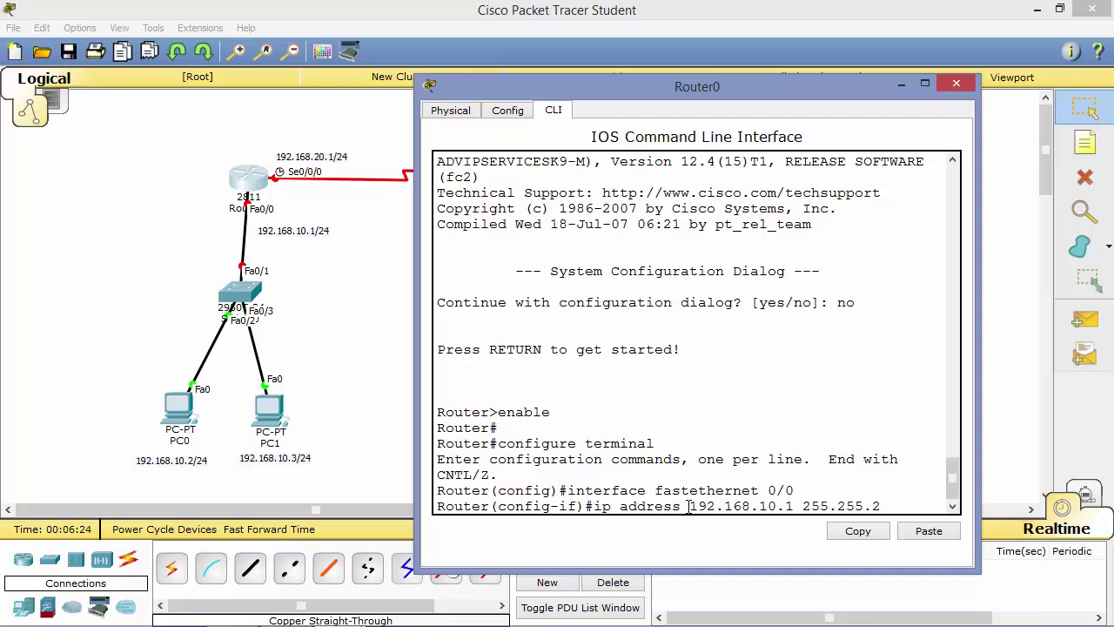
{"action": "type", "text": "55.0"}
{"action": "key", "text": "Return"}
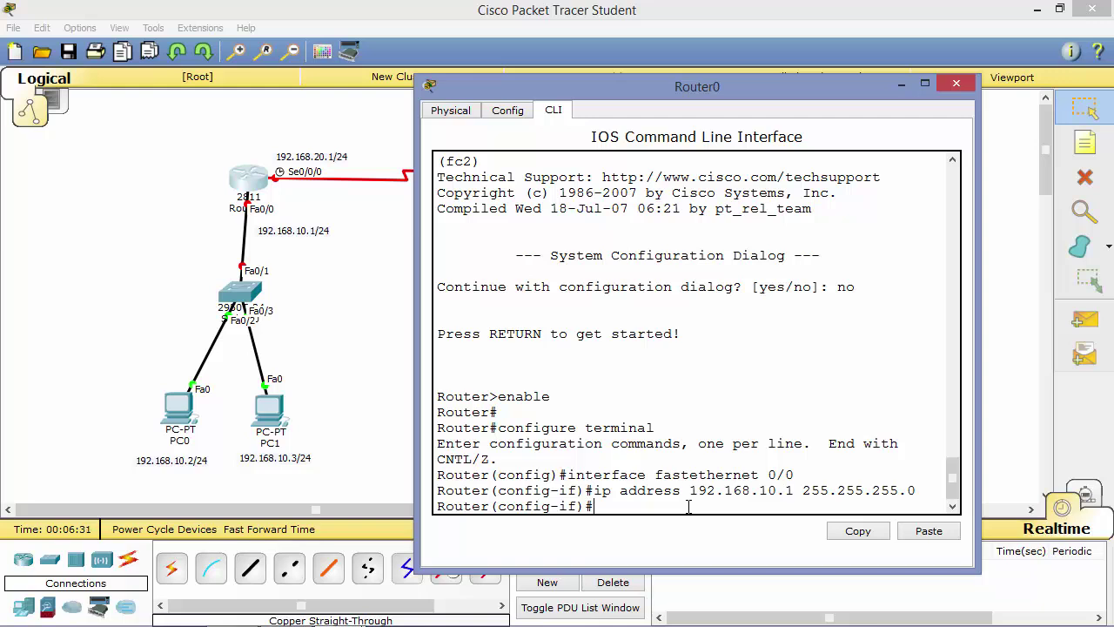
{"action": "type", "text": "no shutdown"}
{"action": "key", "text": "Return"}
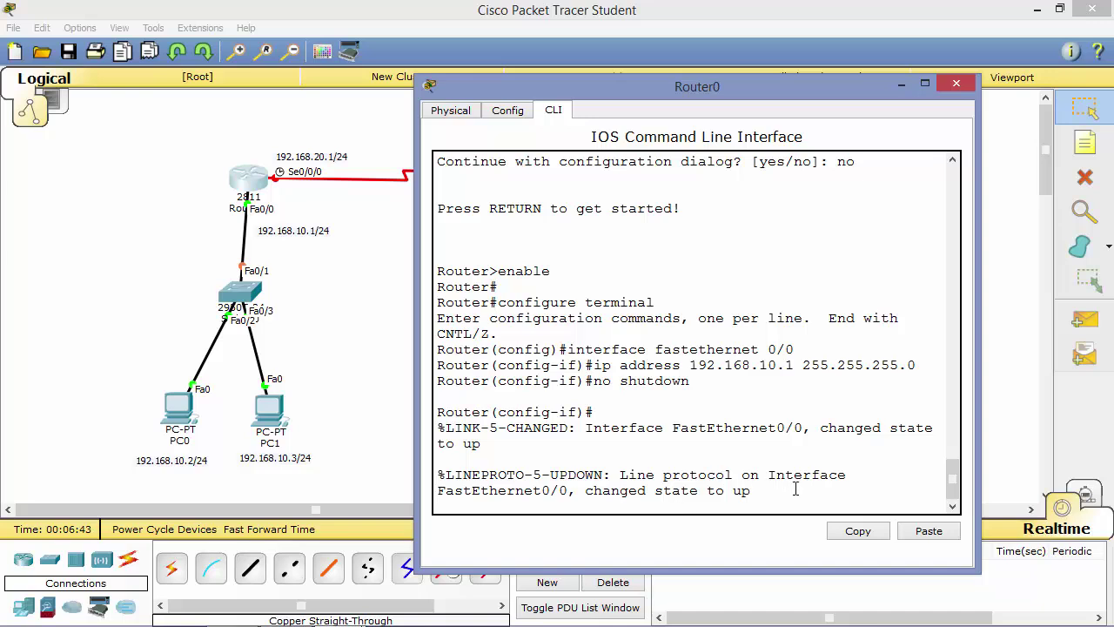
{"action": "key", "text": "Return"}
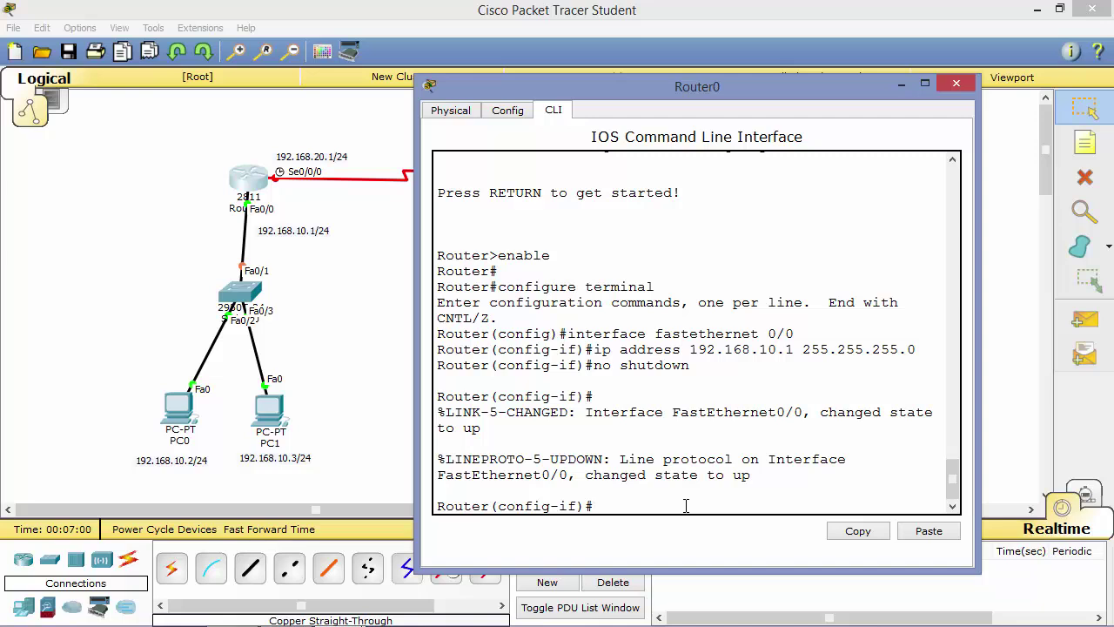
Assign 192.168.20.1 255.255.255.0 to Router0's interface Serial0/0/0.
{"action": "type", "text": "exit"}
{"action": "key", "text": "Return"}
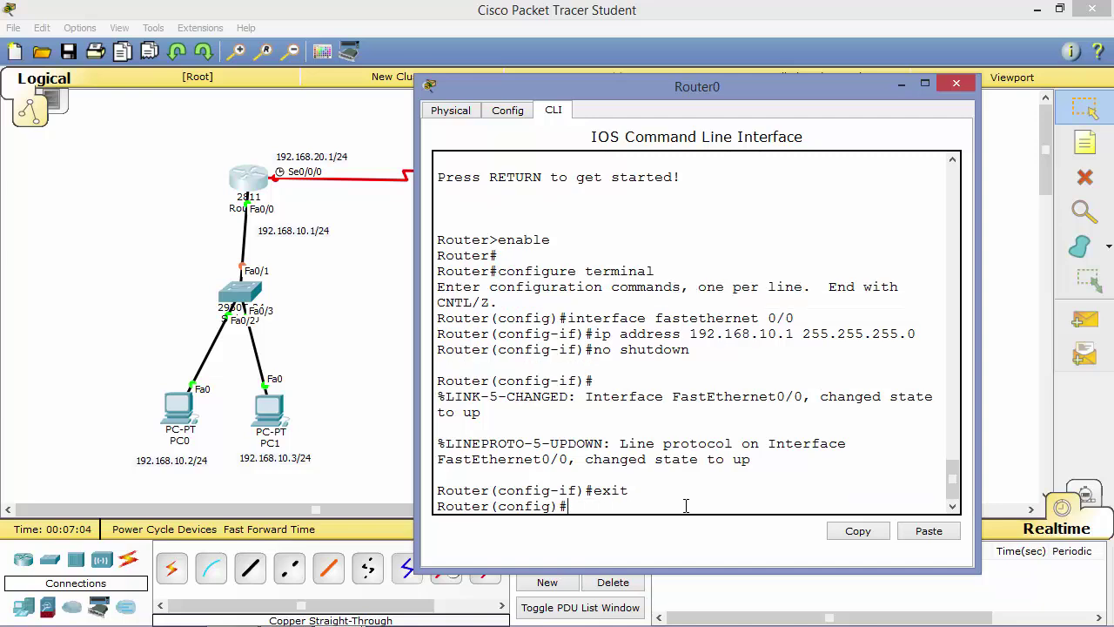
{"action": "type", "text": "interface serial 0/0/0"}
{"action": "key", "text": "Return"}
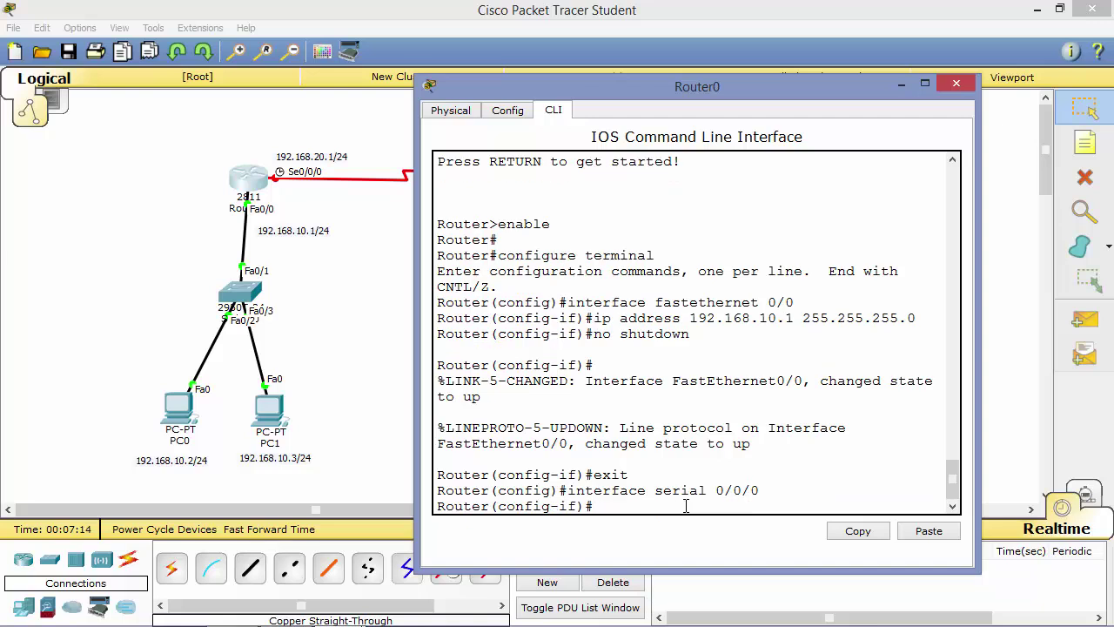
{"action": "type", "text": "ip address 192.168.20.1 255.255.255.0"}
{"action": "key", "text": "Return"}
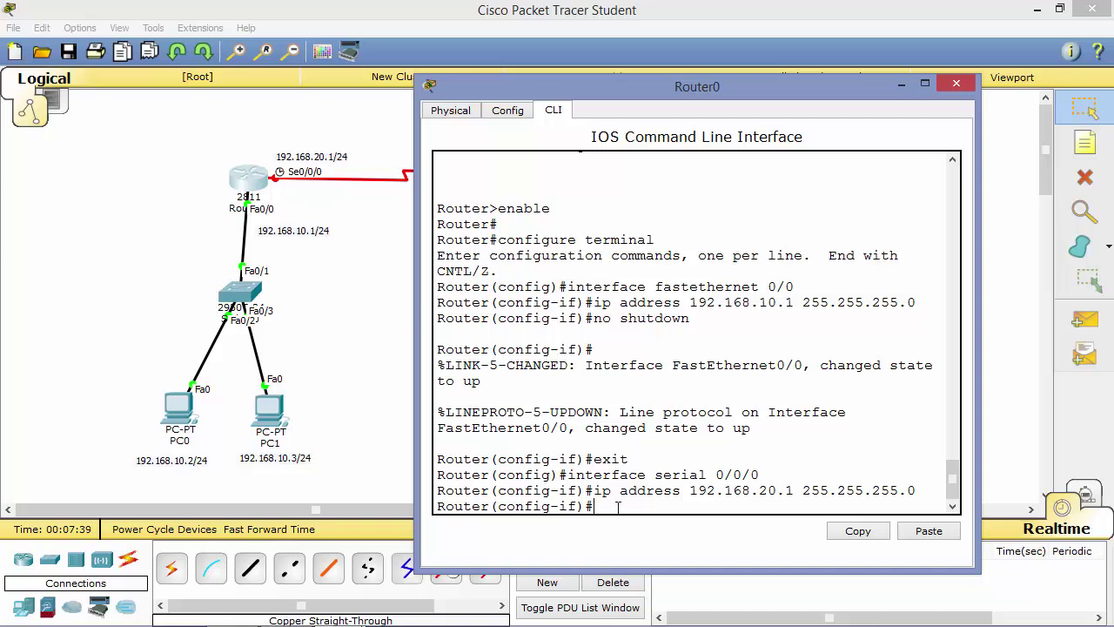
Set Serial0/0/0 clock rate to 128000 and enable it with no shutdown.
{"action": "type", "text": "clock rate"}
{"action": "left_click", "coordinate": [620, 506]}
{"action": "type", "text": "128000"}
{"action": "key", "text": "Return"}
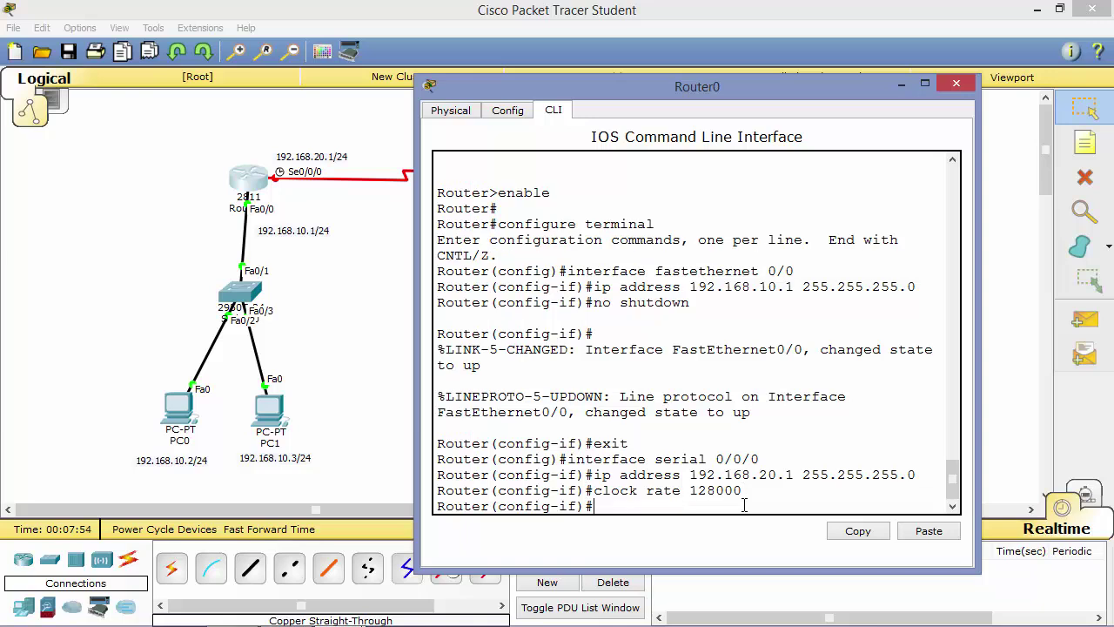
{"action": "type", "text": "e"}
{"action": "key", "text": "BackSpace"}
{"action": "type", "text": "no shutdown"}
{"action": "key", "text": "Return"}
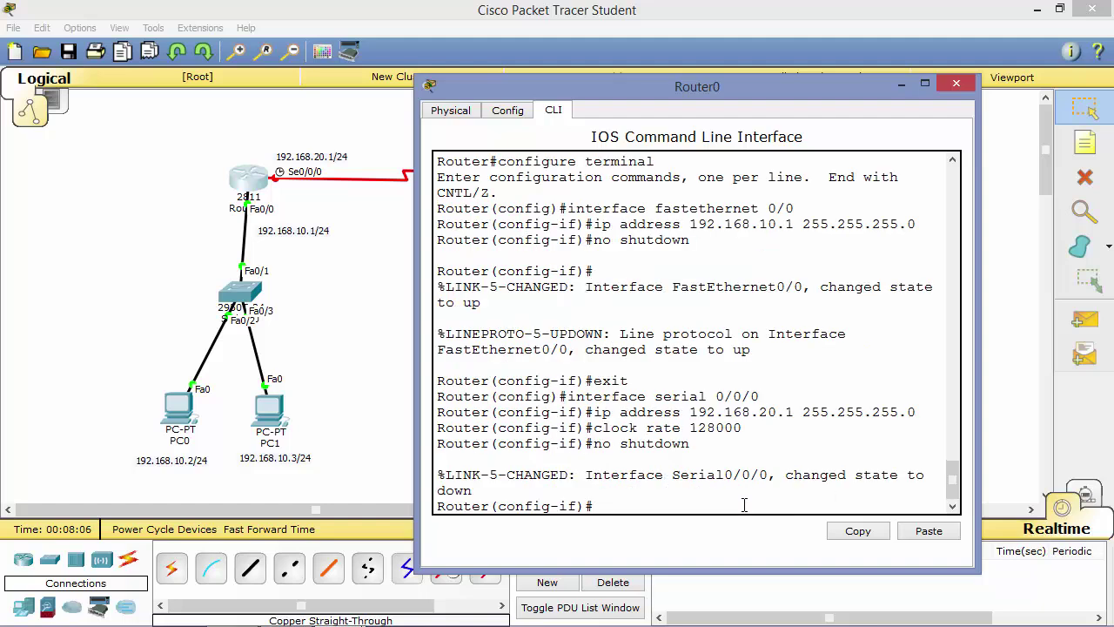
Save the running configuration to startup-config and close Router0's window.
{"action": "type", "text": "exit"}
{"action": "key", "text": "Return"}
{"action": "type", "text": "exit"}
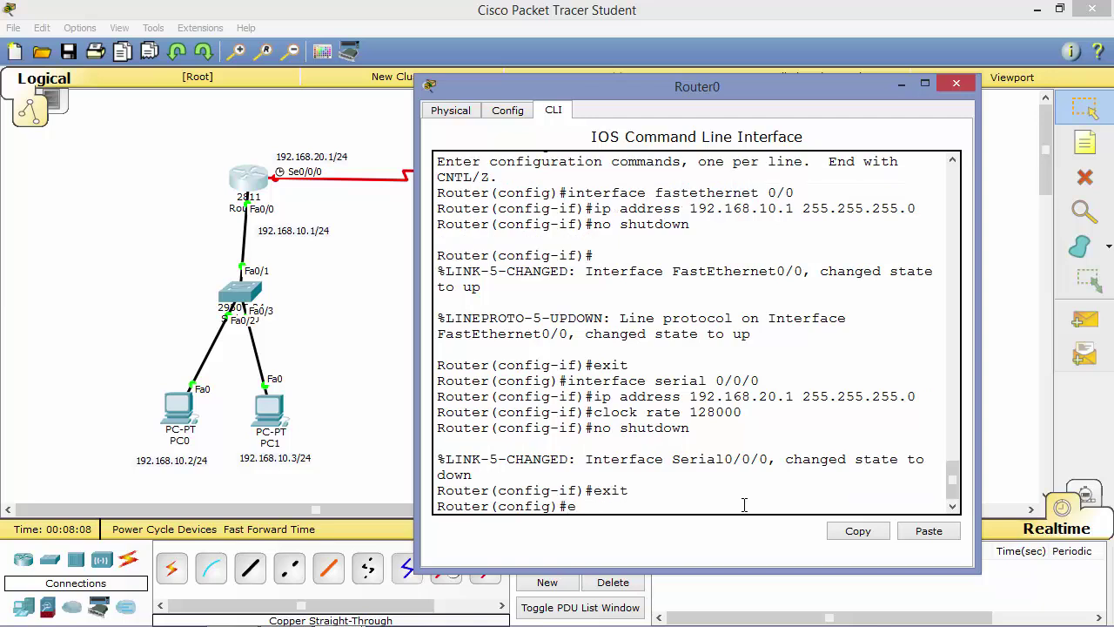
{"action": "key", "text": "Return"}
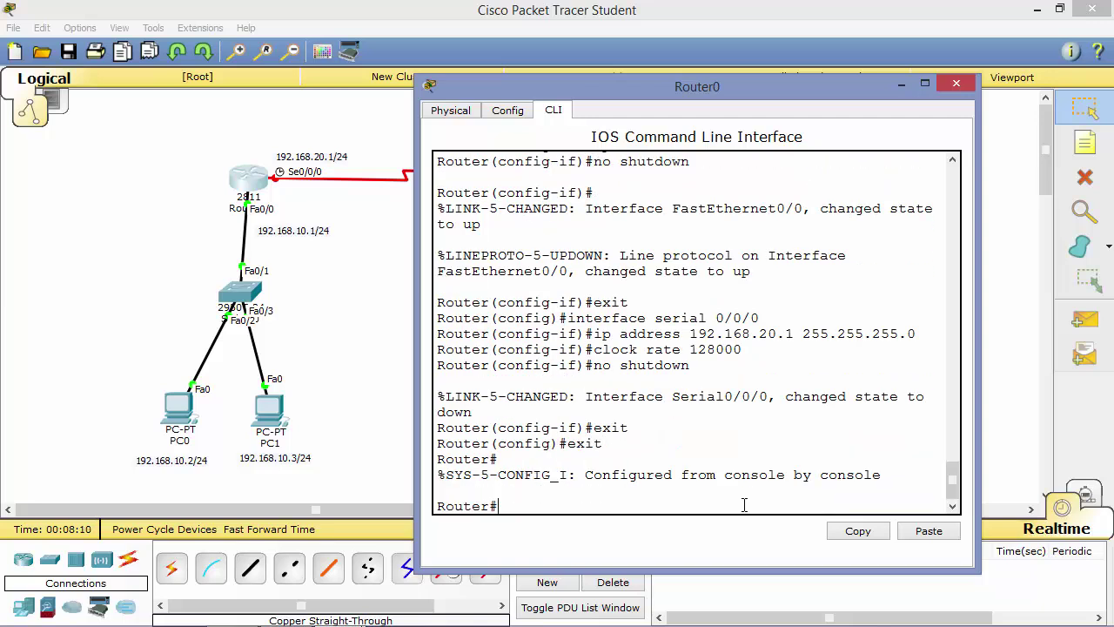
{"action": "type", "text": "cop\\"}
{"action": "key", "text": "BackSpace"}
{"action": "type", "text": "y running-config startup-config"}
{"action": "key", "text": "Return"}
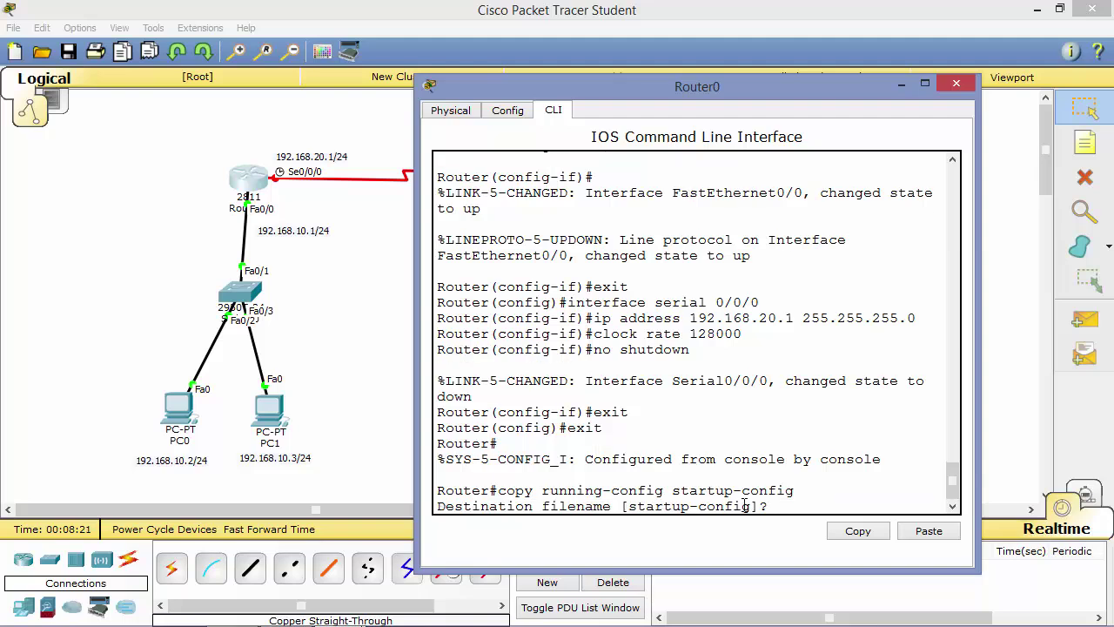
{"action": "key", "text": "Return"}
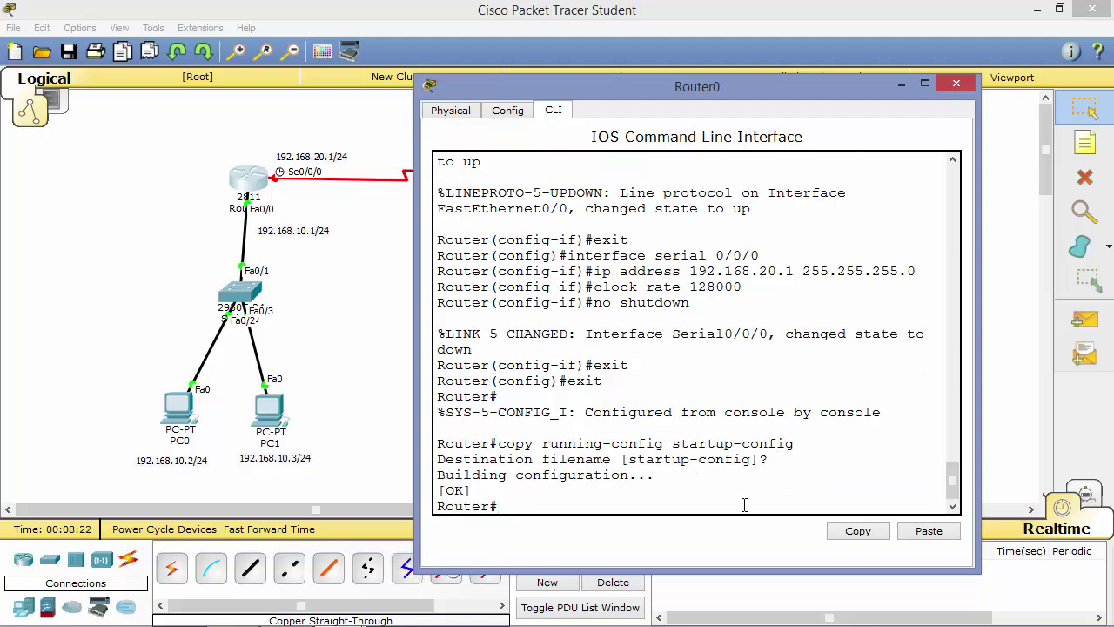
{"action": "left_click", "coordinate": [957, 86]}
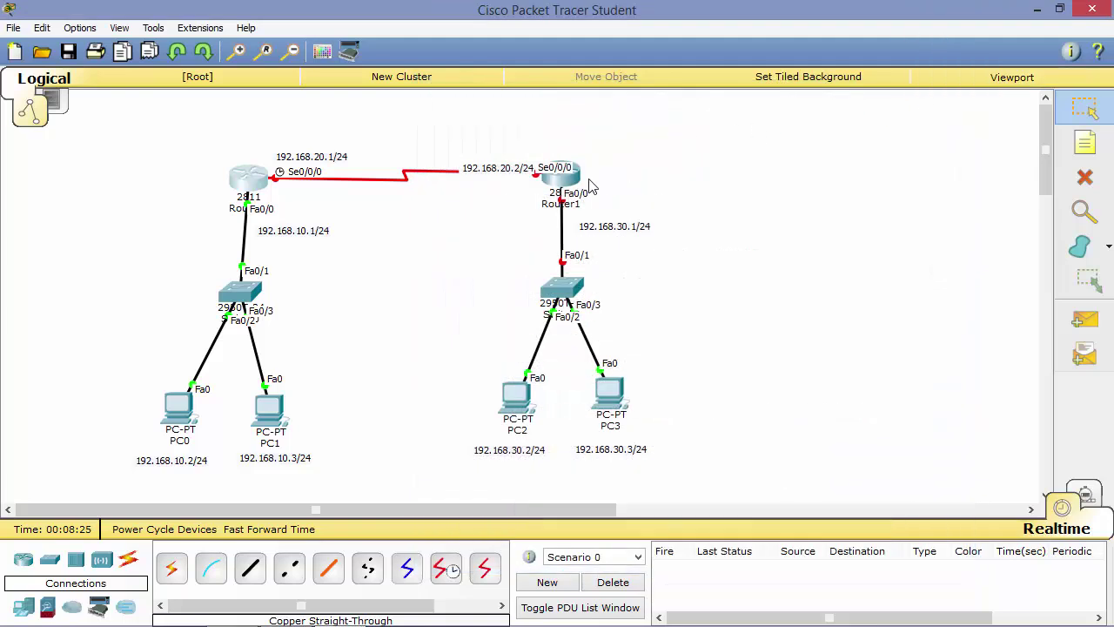
Open Router1's console, decline the initial setup dialog, and enter global configuration mode.
{"action": "left_click", "coordinate": [558, 178]}
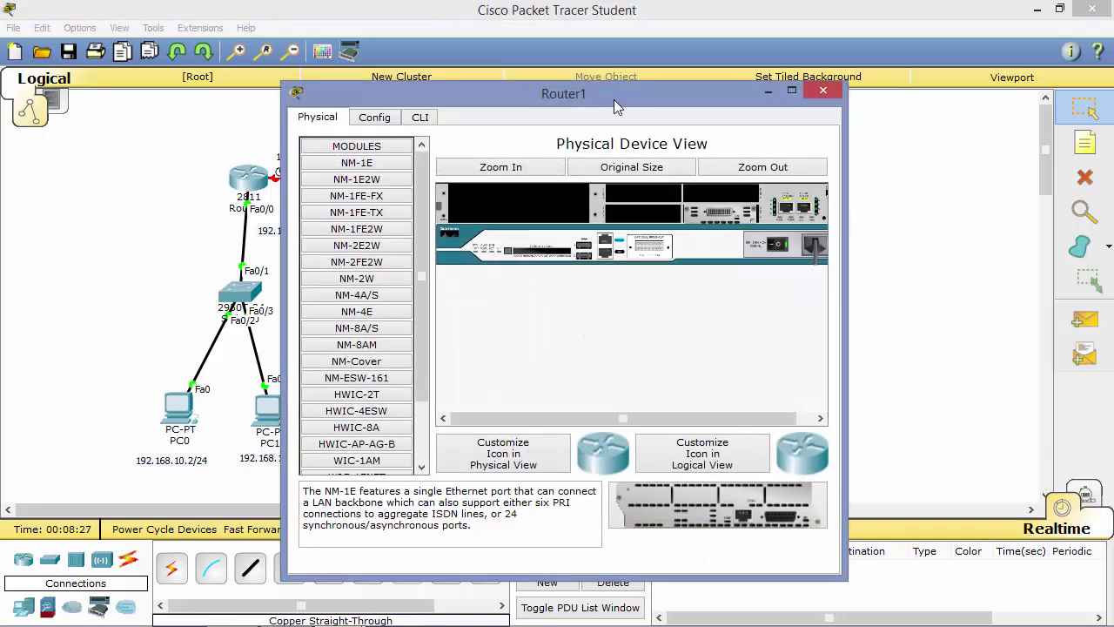
{"action": "left_click_drag", "start_coordinate": [635, 99], "coordinate": [332, 94]}
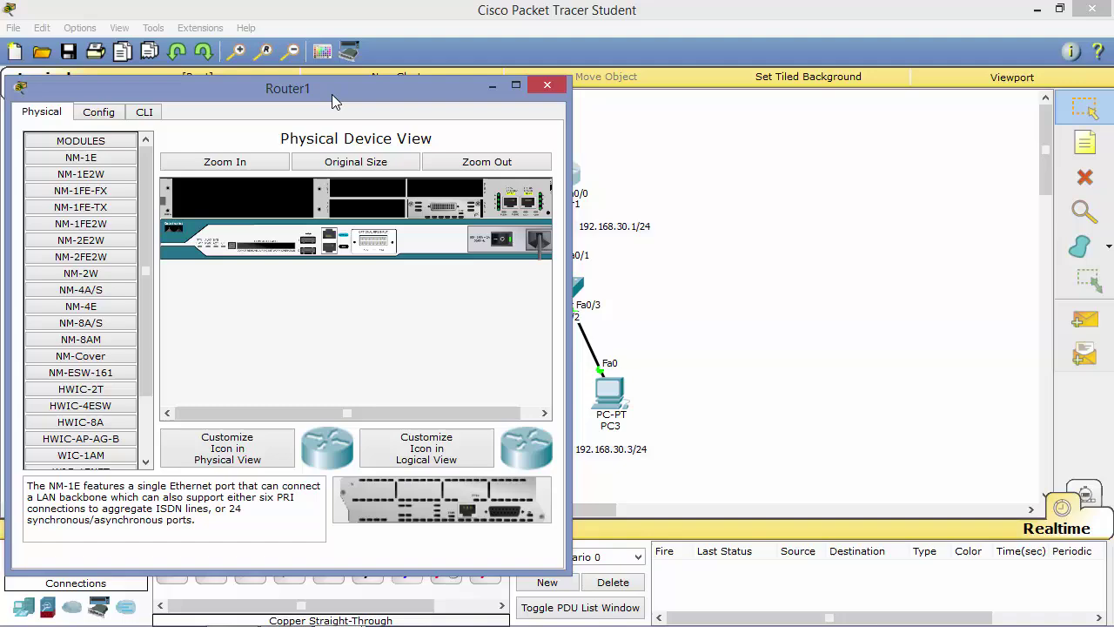
{"action": "left_click", "coordinate": [143, 112]}
{"action": "left_click_drag", "start_coordinate": [569, 213], "coordinate": [444, 212]}
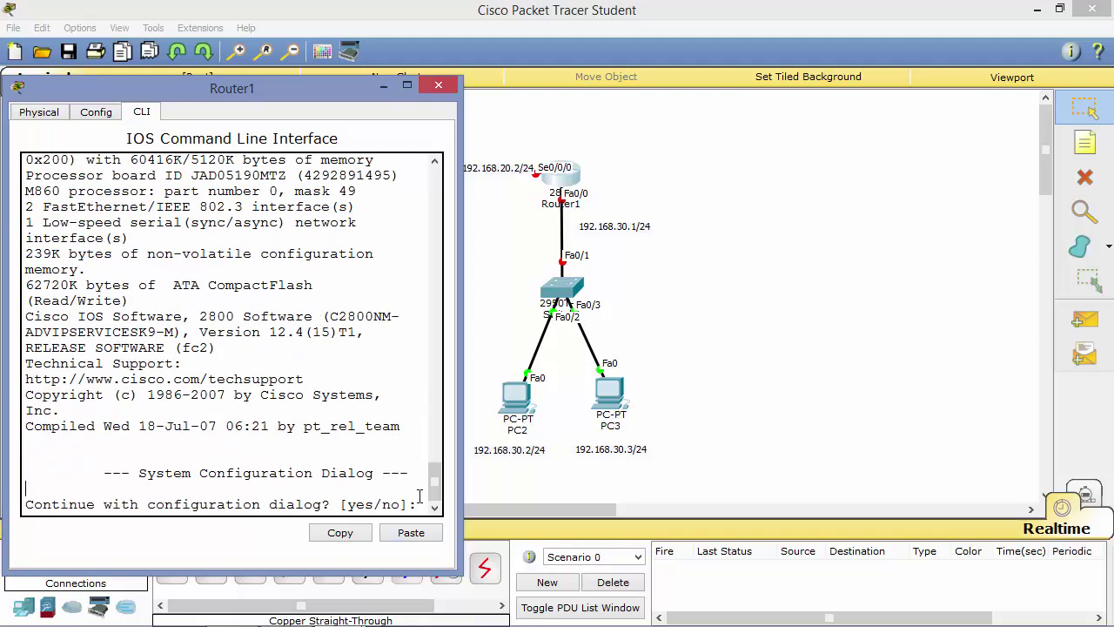
{"action": "type", "text": "noe"}
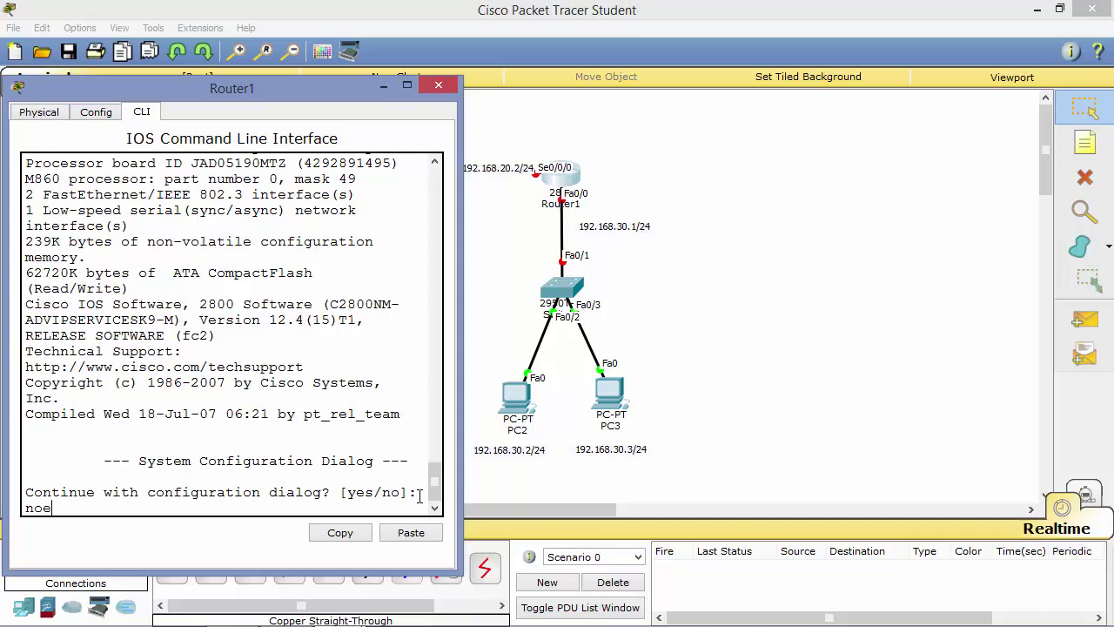
{"action": "key", "text": "Return"}
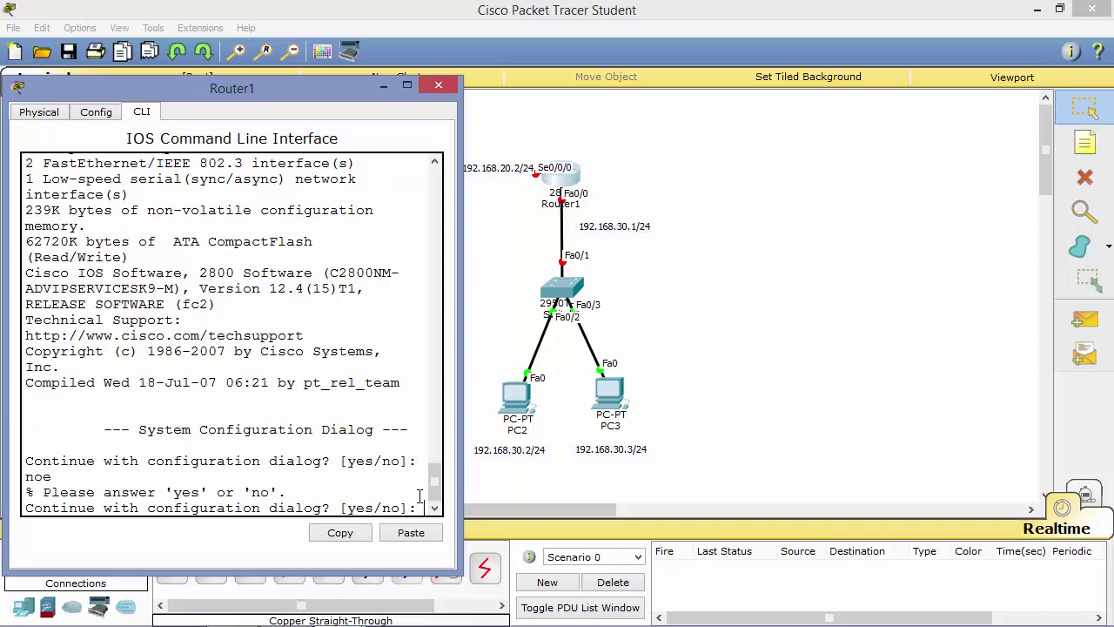
{"action": "type", "text": "no"}
{"action": "key", "text": "Return"}
{"action": "key", "text": "Return"}
{"action": "key", "text": "Return"}
{"action": "type", "text": "enable"}
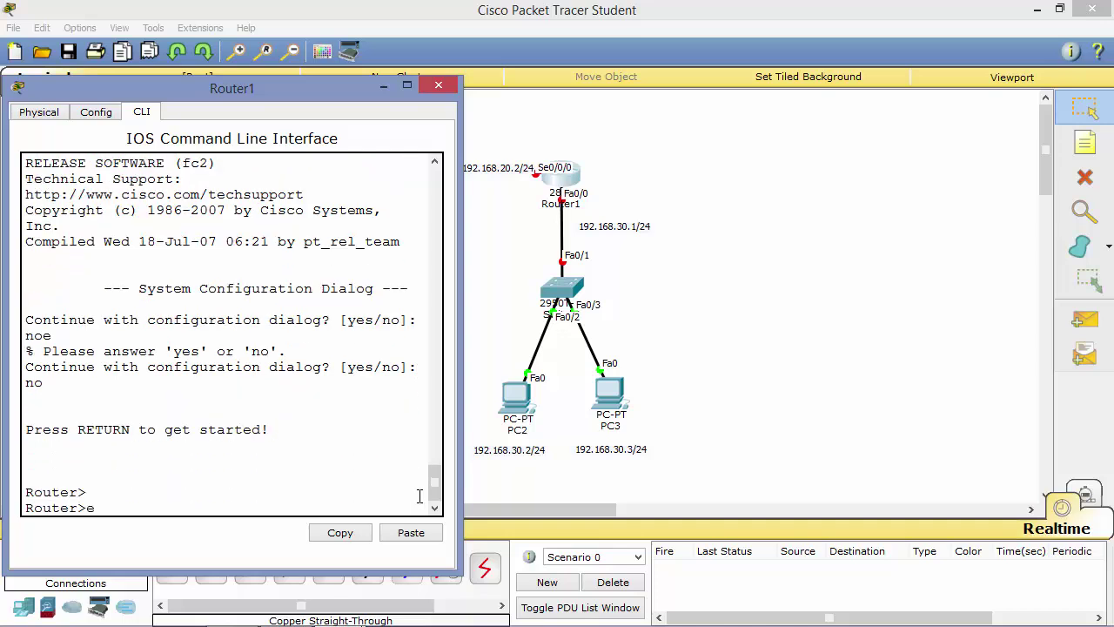
{"action": "key", "text": "Return"}
{"action": "type", "text": "config"}
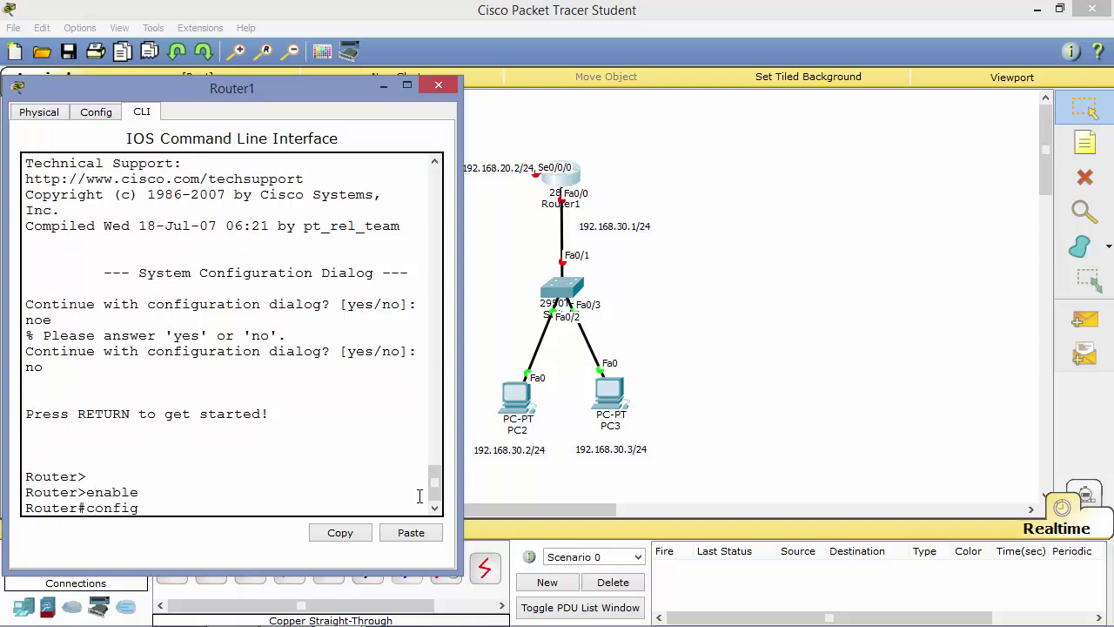
{"action": "type", "text": "ure terminal"}
{"action": "key", "text": "Return"}
{"action": "key", "text": "Return"}
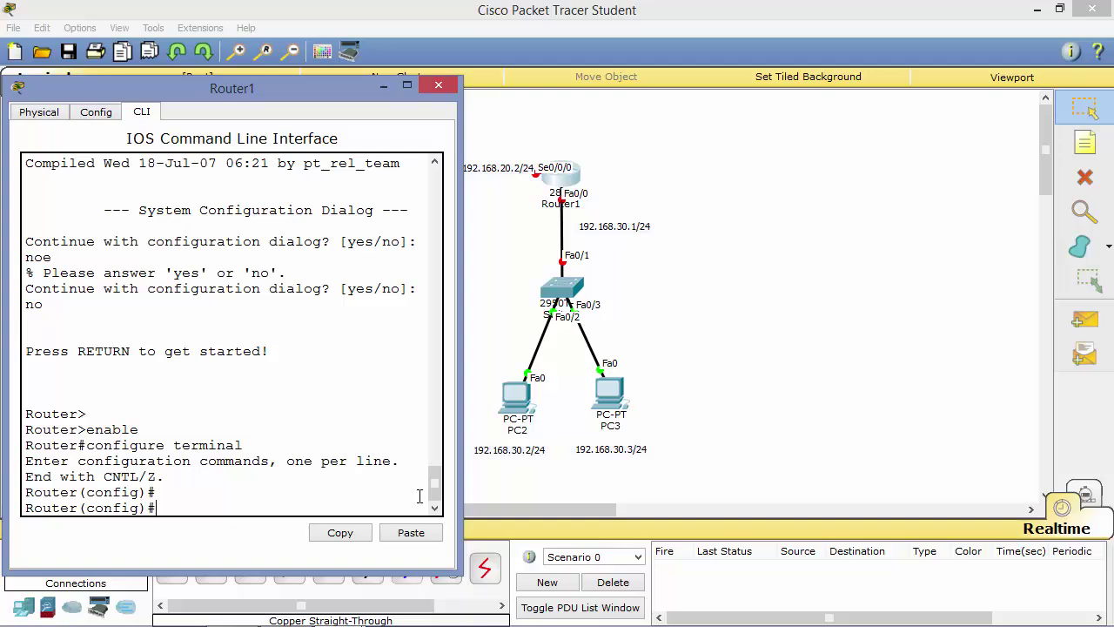
Give FastEthernet0/0 address 192.168.30.1 255.255.255.0 and bring it up with no shutdown.
{"action": "type", "text": "interface fastethe"}
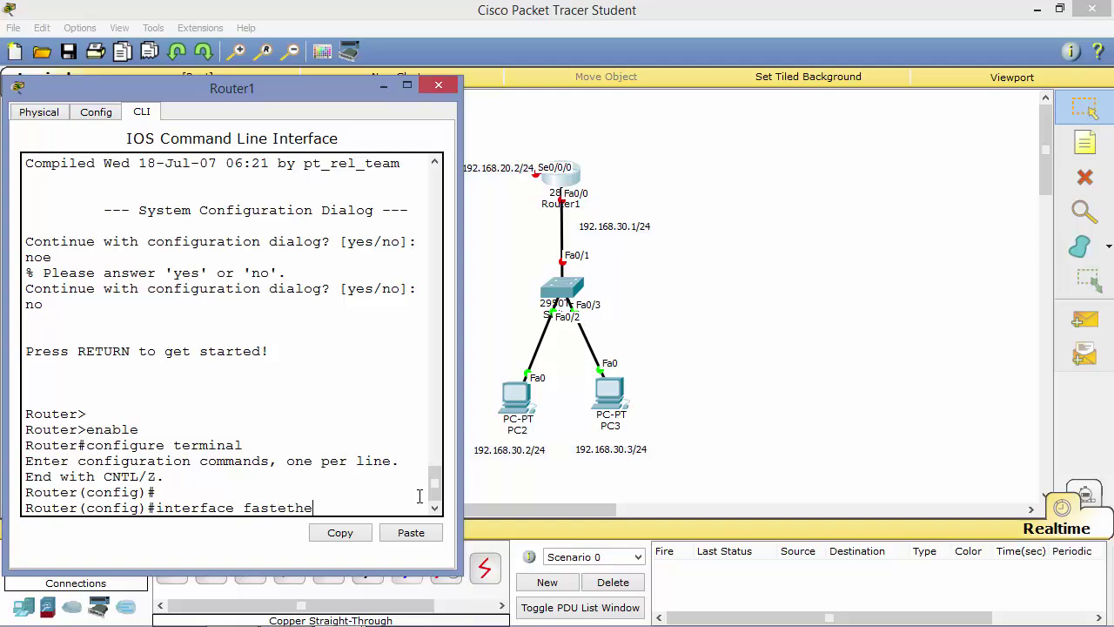
{"action": "type", "text": "rnet 0/0"}
{"action": "key", "text": "Return"}
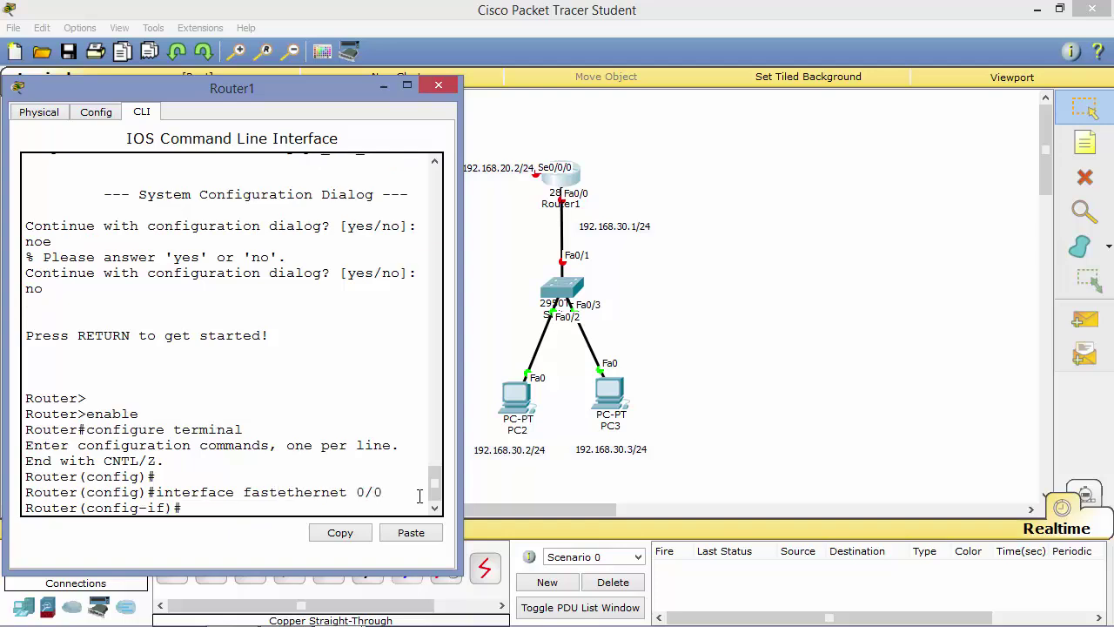
{"action": "type", "text": "ip address 192.168.30.1 255.2"}
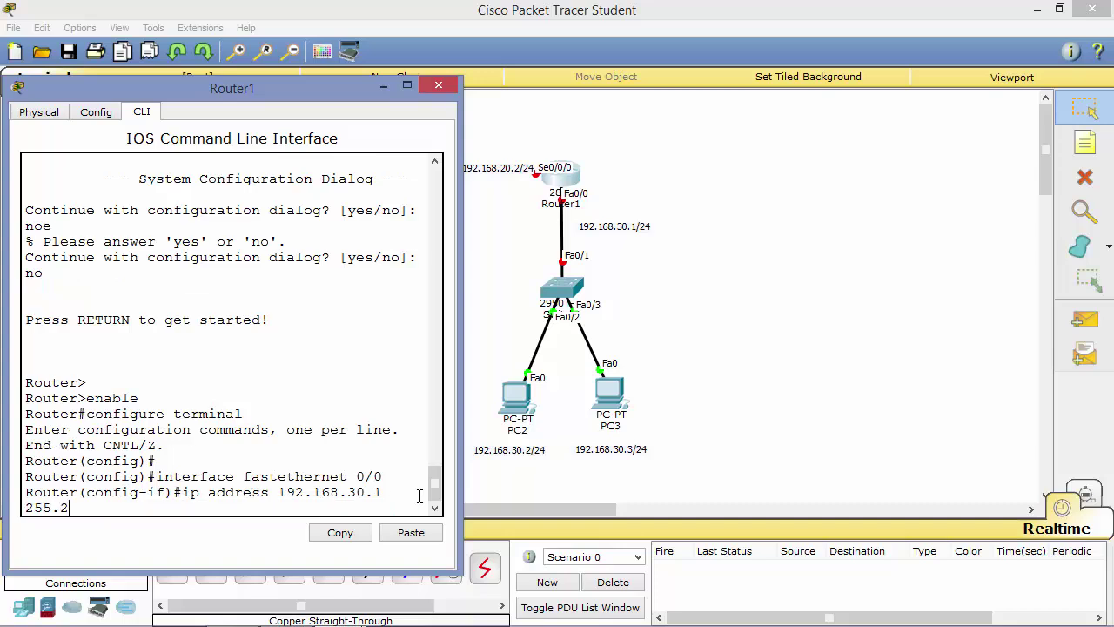
{"action": "type", "text": "55.255.0"}
{"action": "key", "text": "Return"}
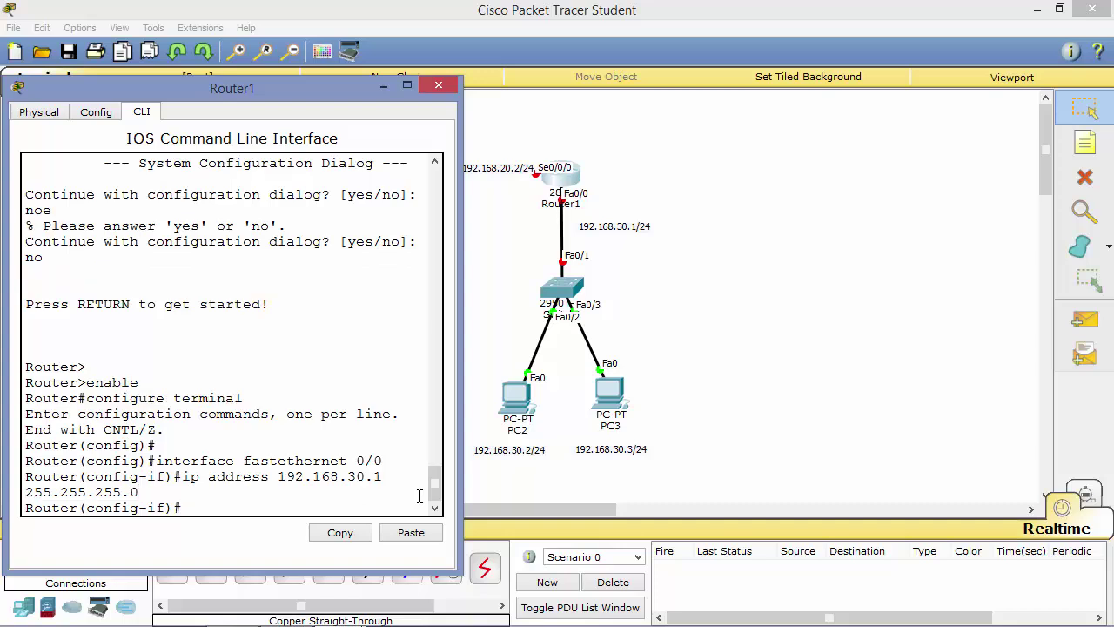
{"action": "type", "text": "no shutdown"}
{"action": "key", "text": "Return"}
{"action": "key", "text": "Return"}
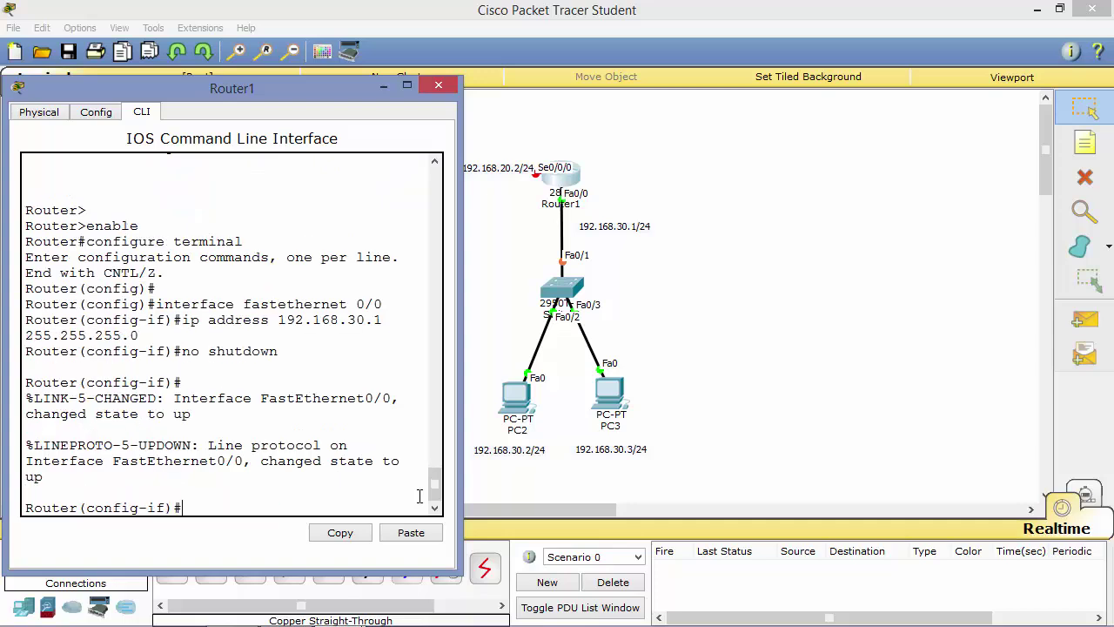
{"action": "type", "text": "exit"}
{"action": "key", "text": "Return"}
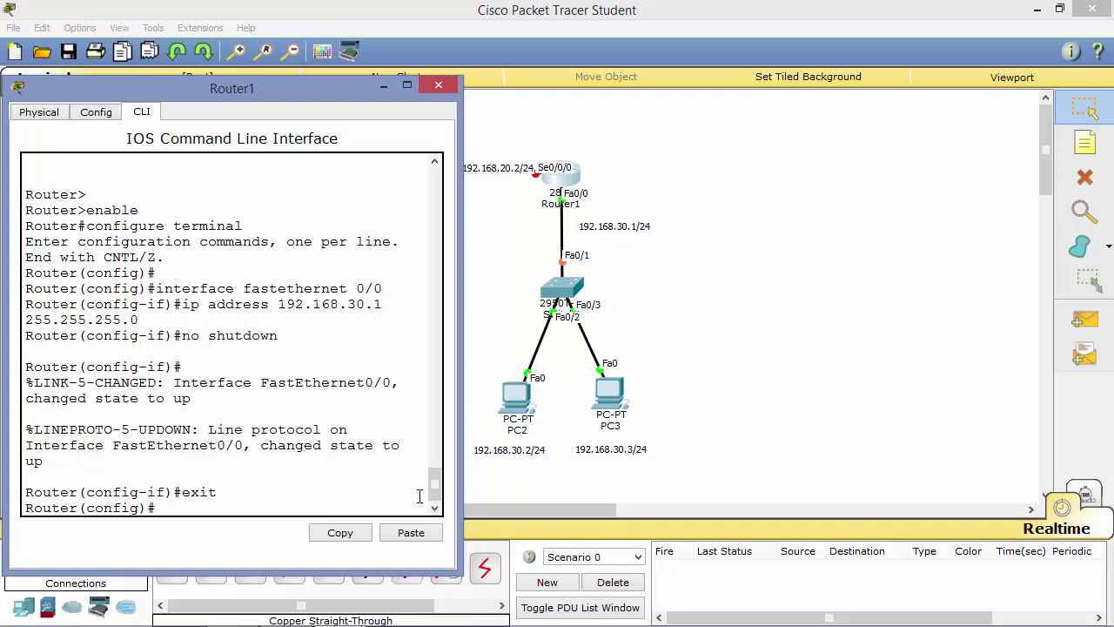
Assign Serial0/0/0 address 192.168.20.2 255.255.255.0, enable it, and return to privileged mode.
{"action": "type", "text": "interface serial 0/0/0"}
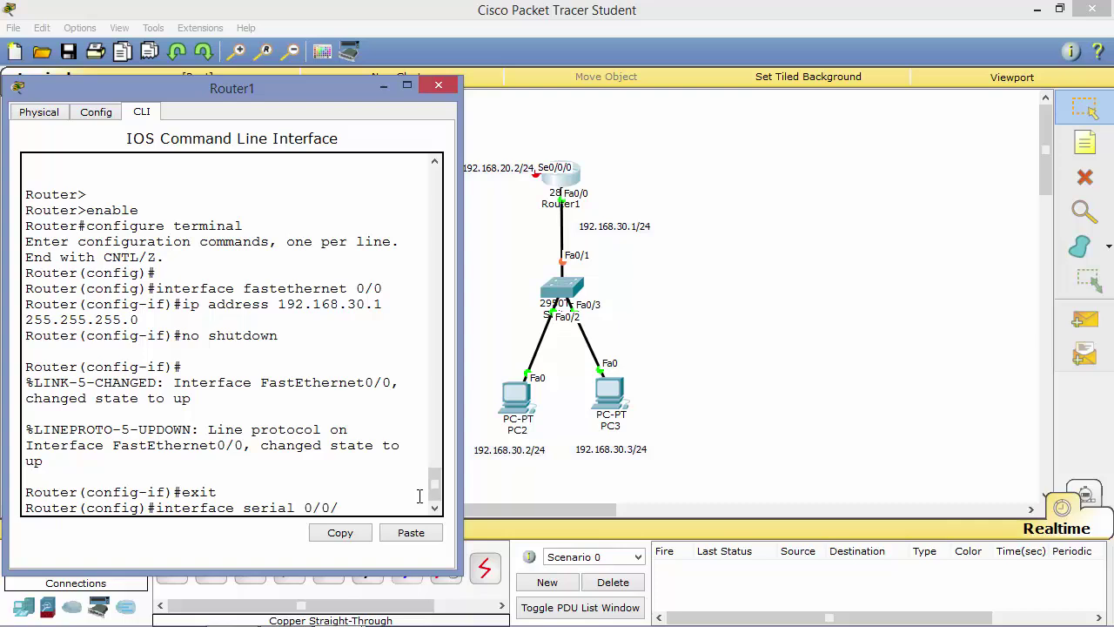
{"action": "key", "text": "Return"}
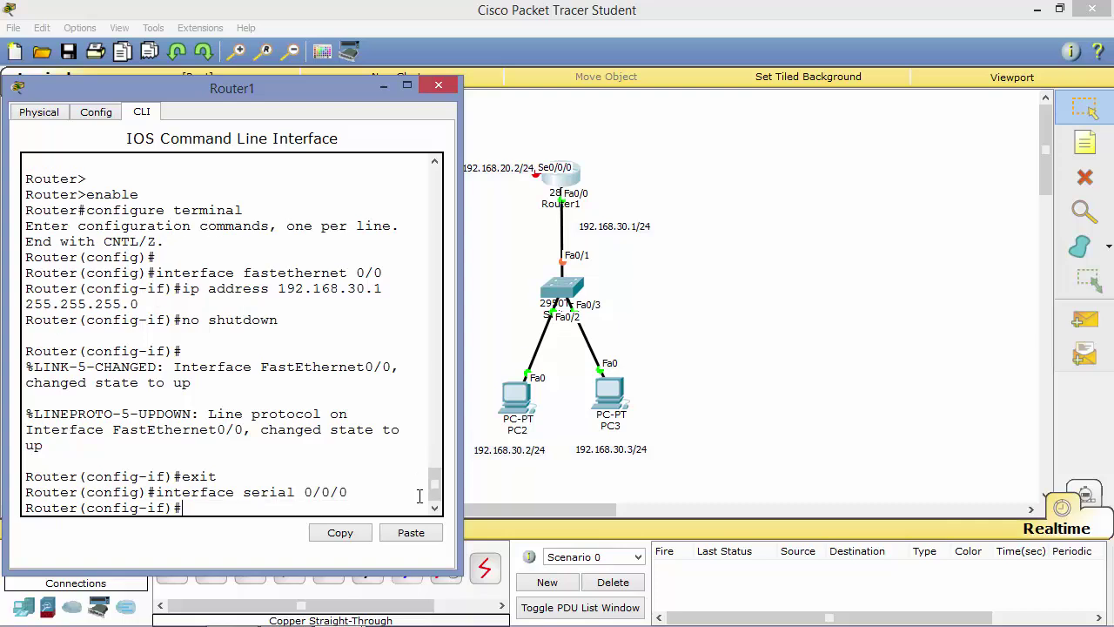
{"action": "type", "text": "192.168.20.2 255.255.255.0"}
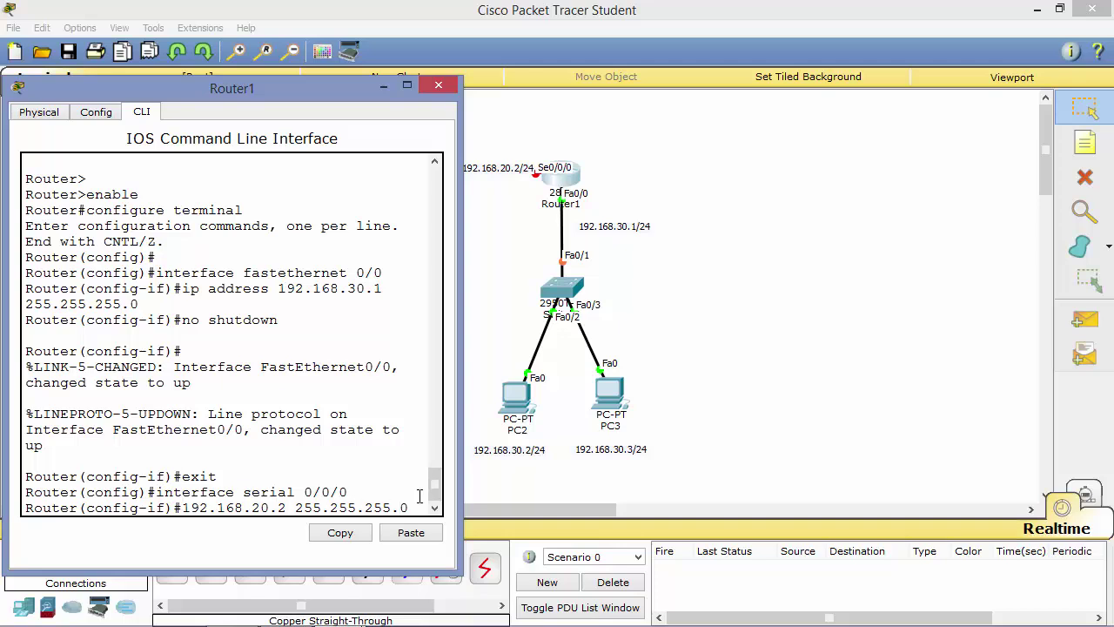
{"action": "type", "text": "ip addr"}
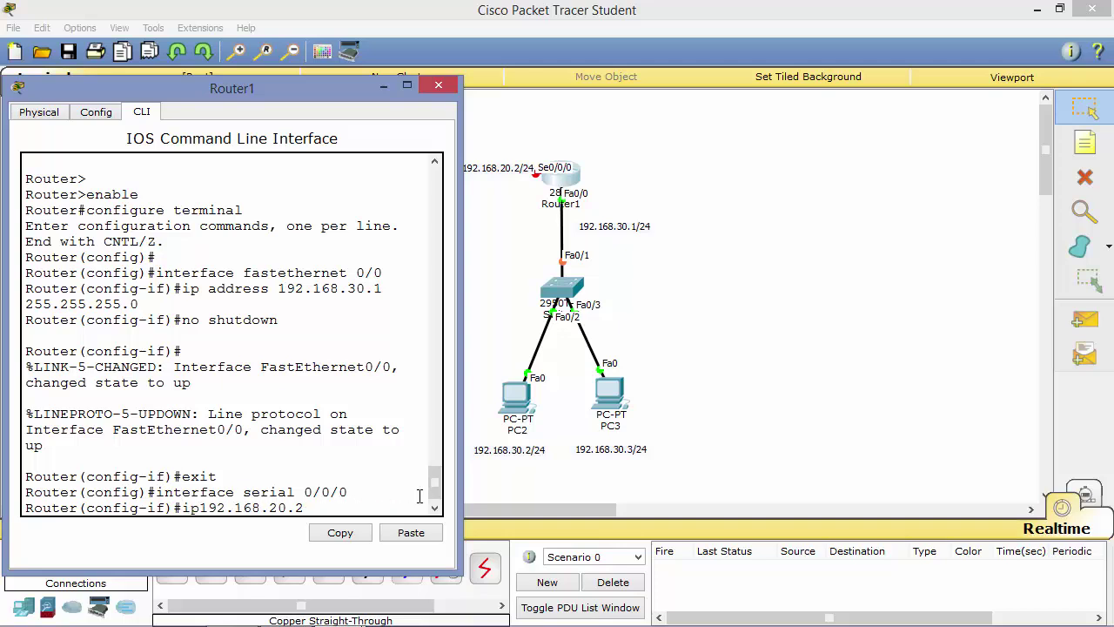
{"action": "type", "text": "ess"}
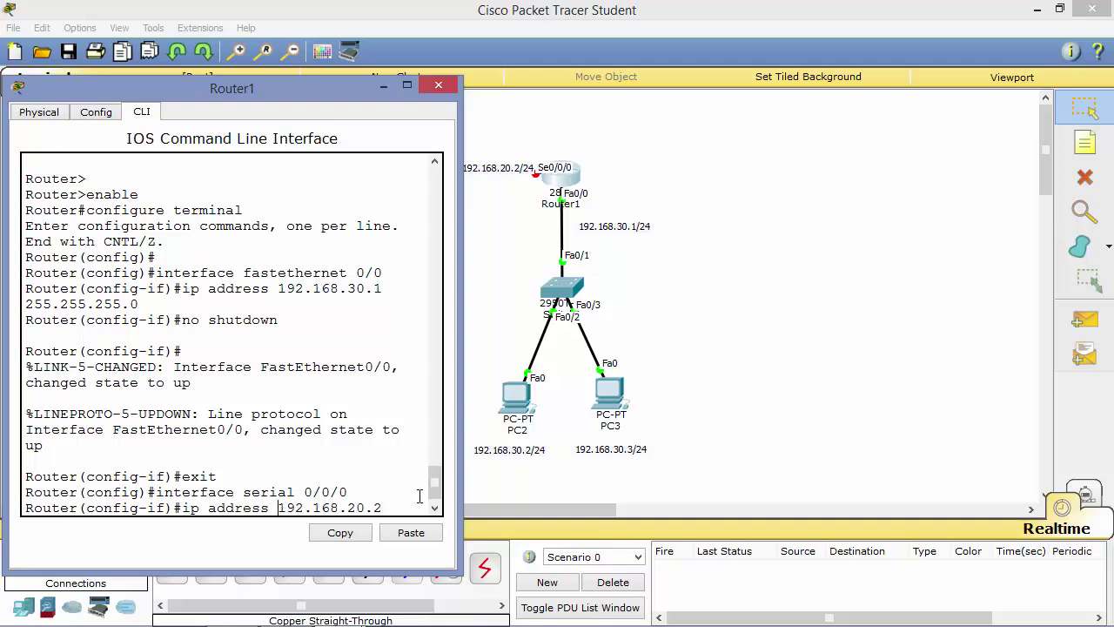
{"action": "key", "text": "Return"}
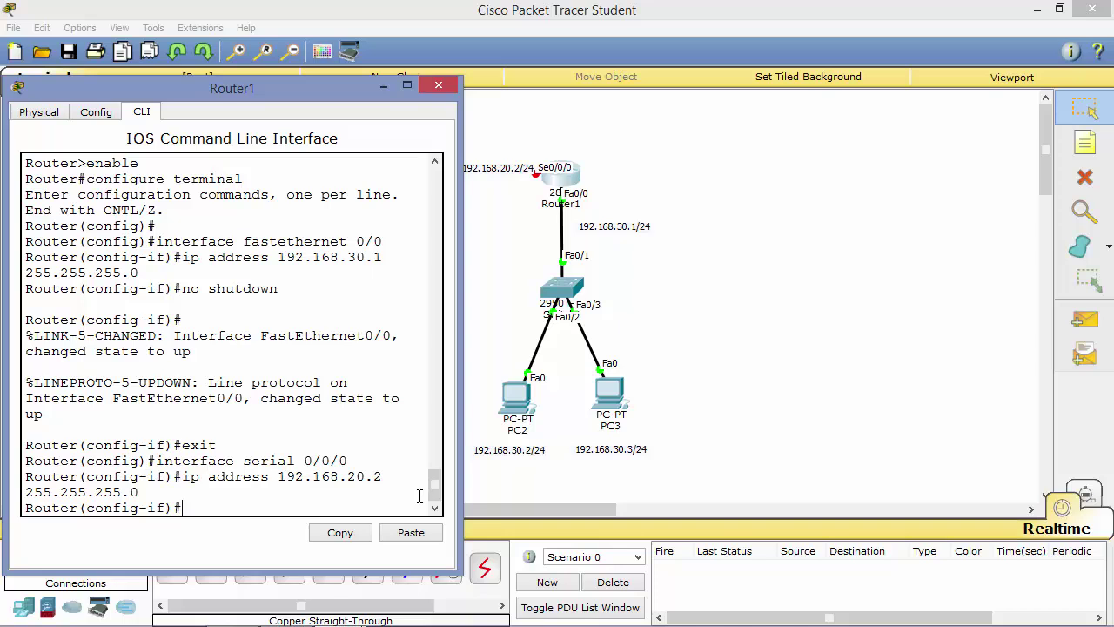
{"action": "type", "text": "no shutdown"}
{"action": "key", "text": "Return"}
{"action": "type", "text": "exit"}
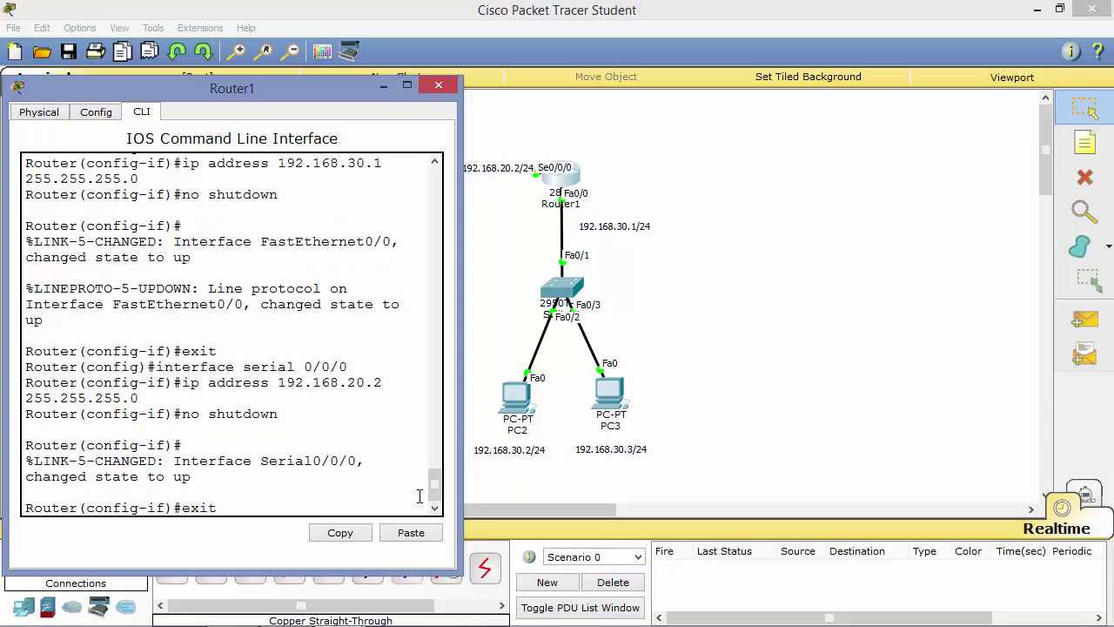
{"action": "key", "text": "Return"}
{"action": "type", "text": "exit"}
{"action": "key", "text": "Return"}
{"action": "key", "text": "Return"}
{"action": "key", "text": "Return"}
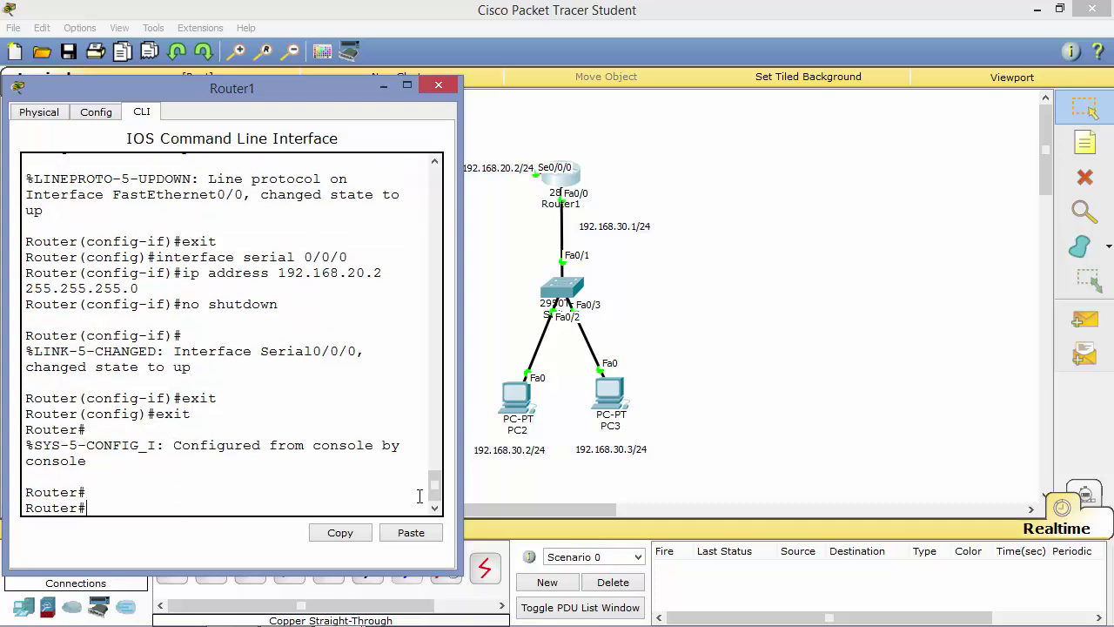
Save Router1's running-config to startup-config.
{"action": "type", "text": "copy running-con"}
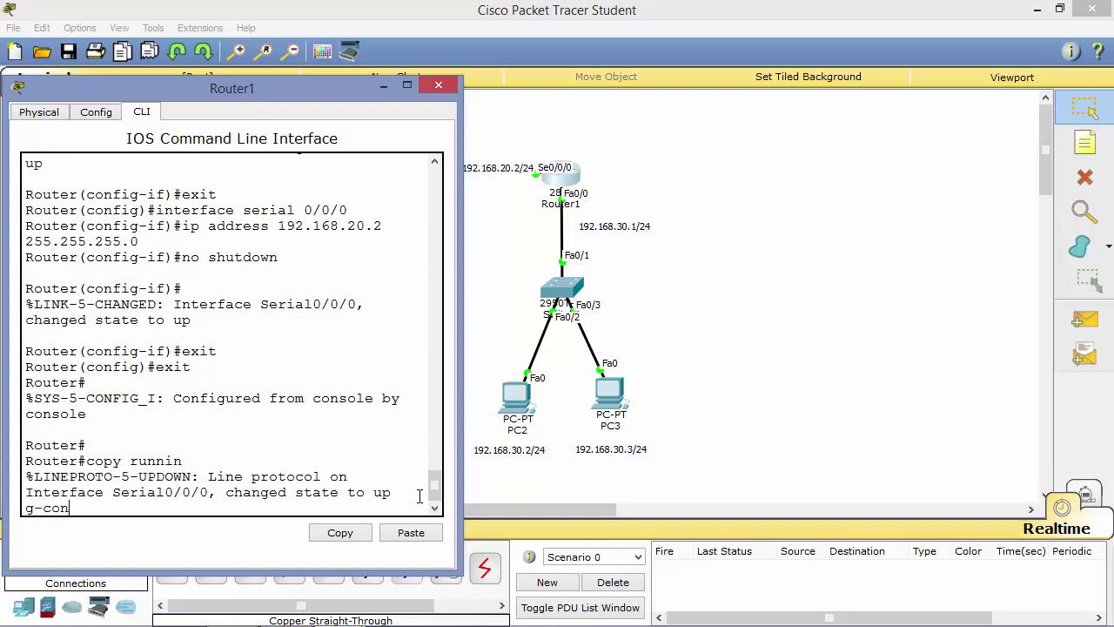
{"action": "key", "text": "Tab"}
{"action": "type", "text": "st"}
{"action": "key", "text": "Tab"}
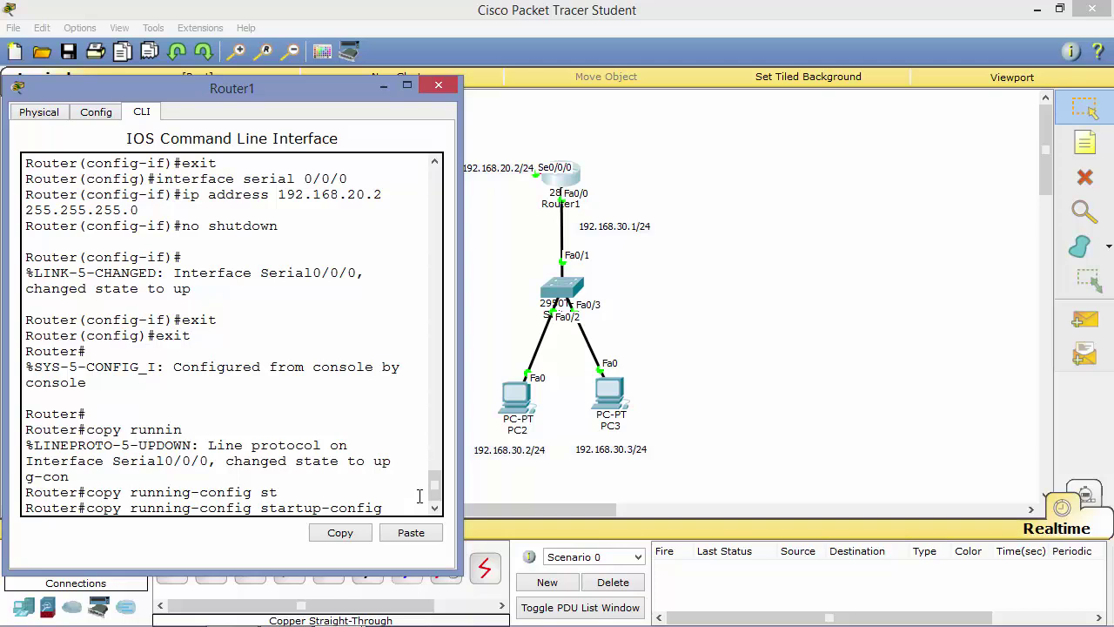
{"action": "key", "text": "Return"}
{"action": "key", "text": "Return"}
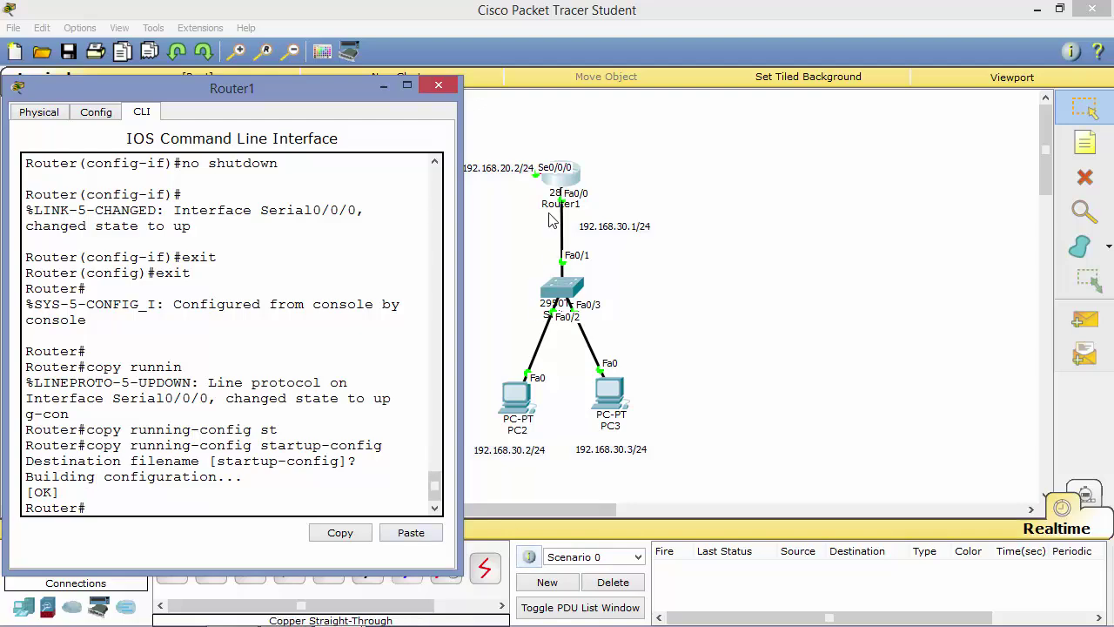
Close Router1's window and bring up Router0's command-line console.
{"action": "left_click", "coordinate": [431, 88]}
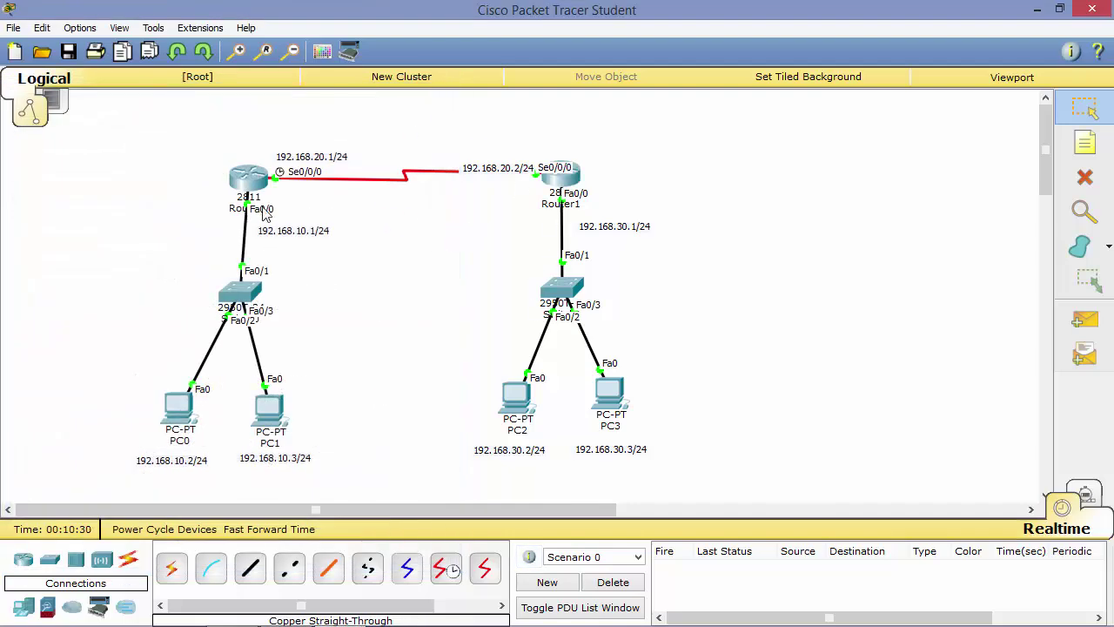
{"action": "left_click_drag", "start_coordinate": [247, 182], "coordinate": [242, 183]}
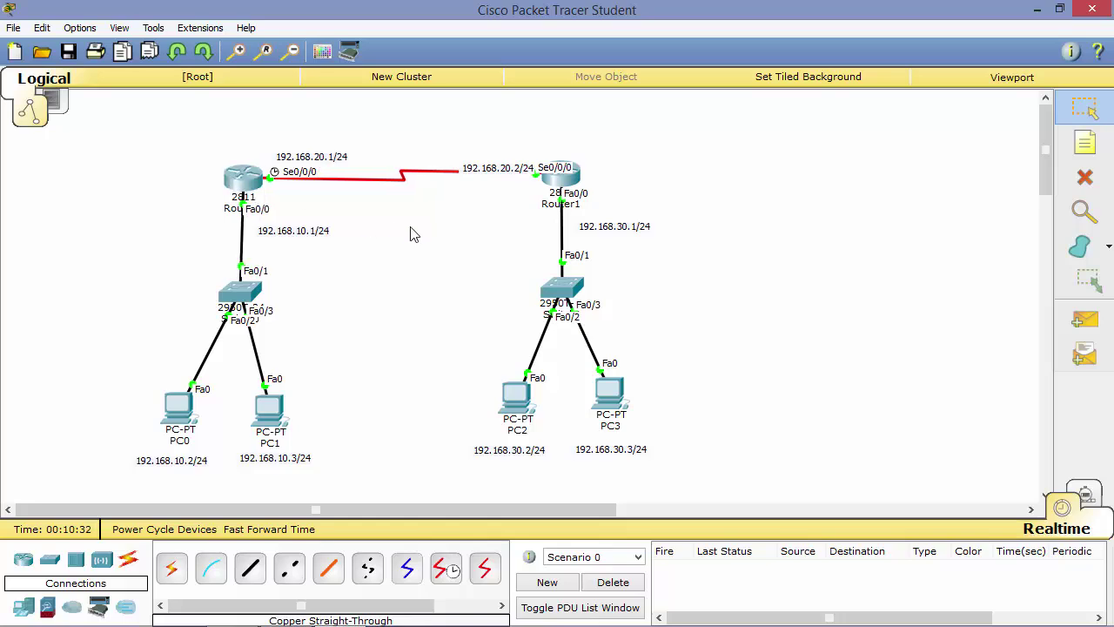
{"action": "left_click", "coordinate": [241, 183]}
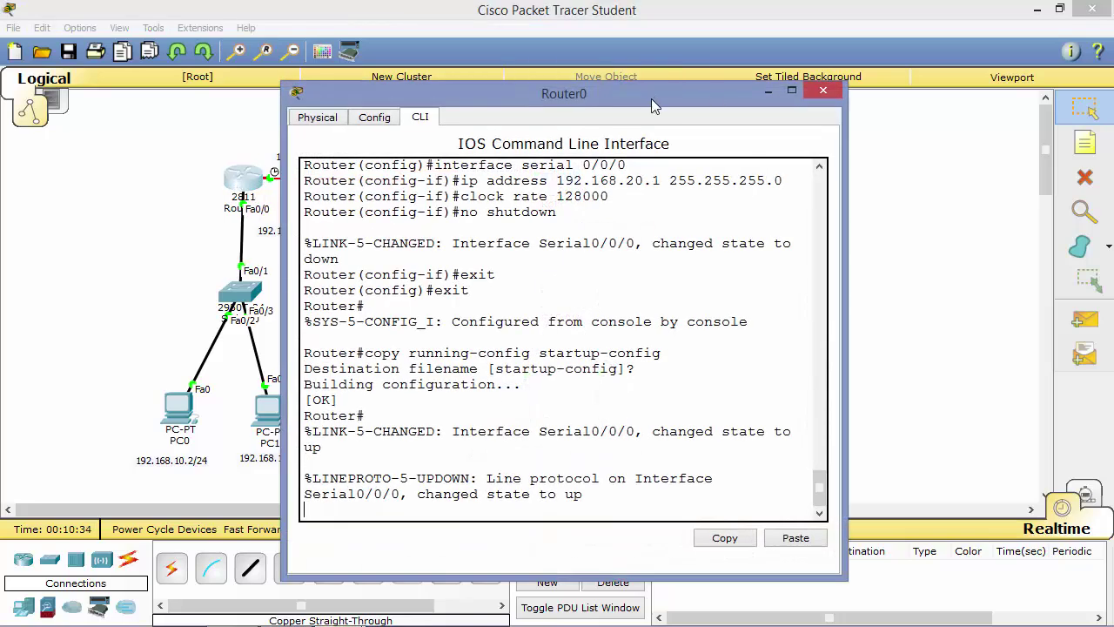
{"action": "left_click_drag", "start_coordinate": [651, 98], "coordinate": [889, 114]}
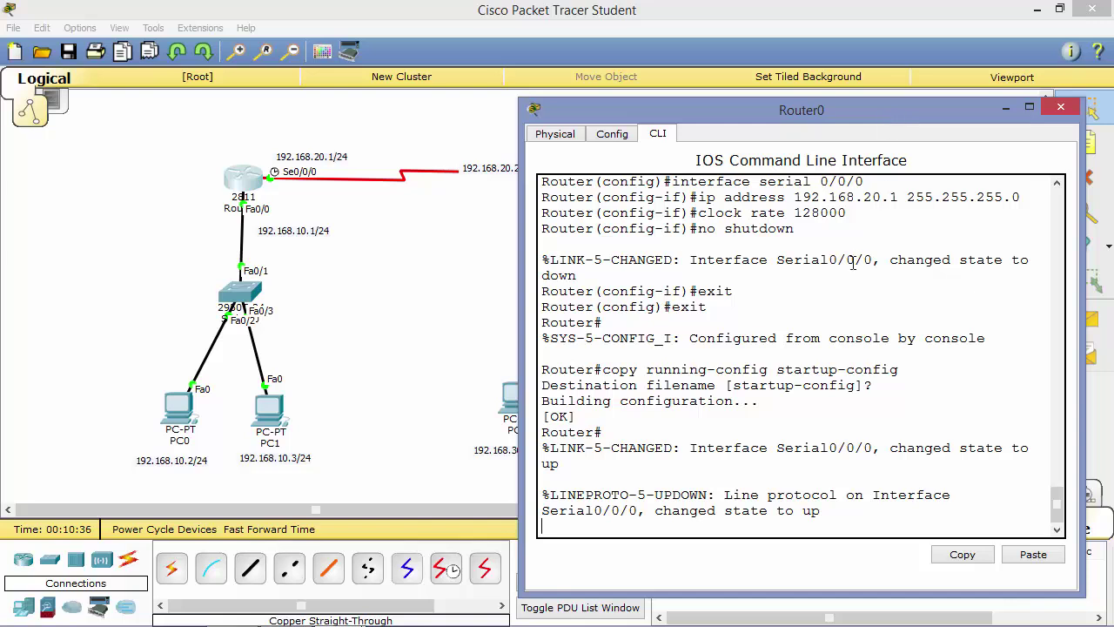
{"action": "key", "text": "Return"}
{"action": "key", "text": "Return"}
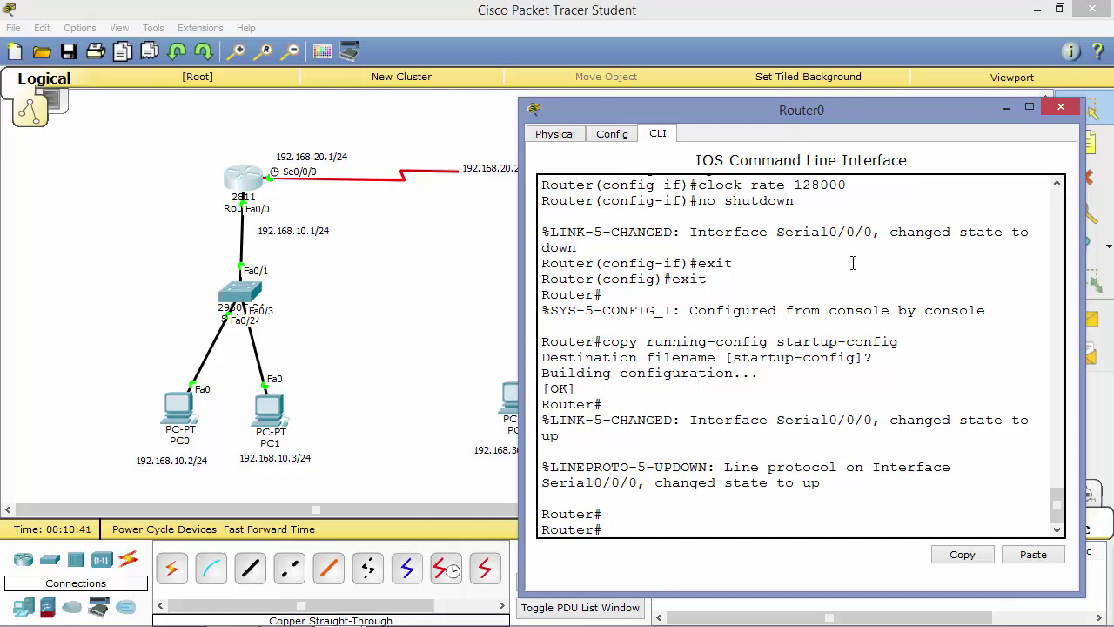
Enter global configuration on Router0 and start EIGRP process 10.
{"action": "type", "text": "configure terminal"}
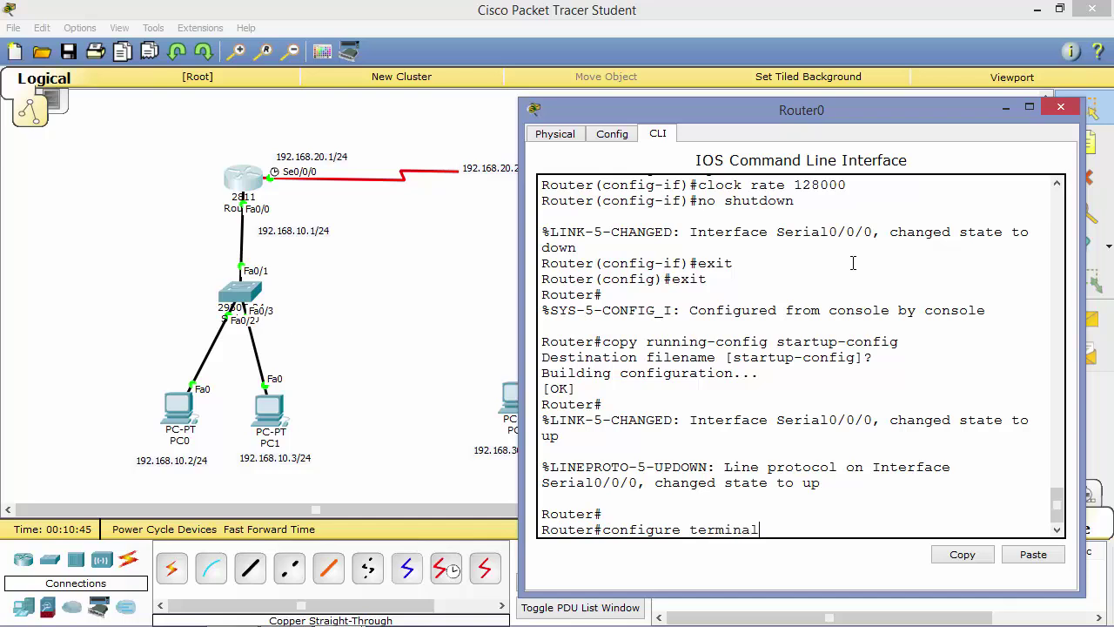
{"action": "key", "text": "Return"}
{"action": "key", "text": "Return"}
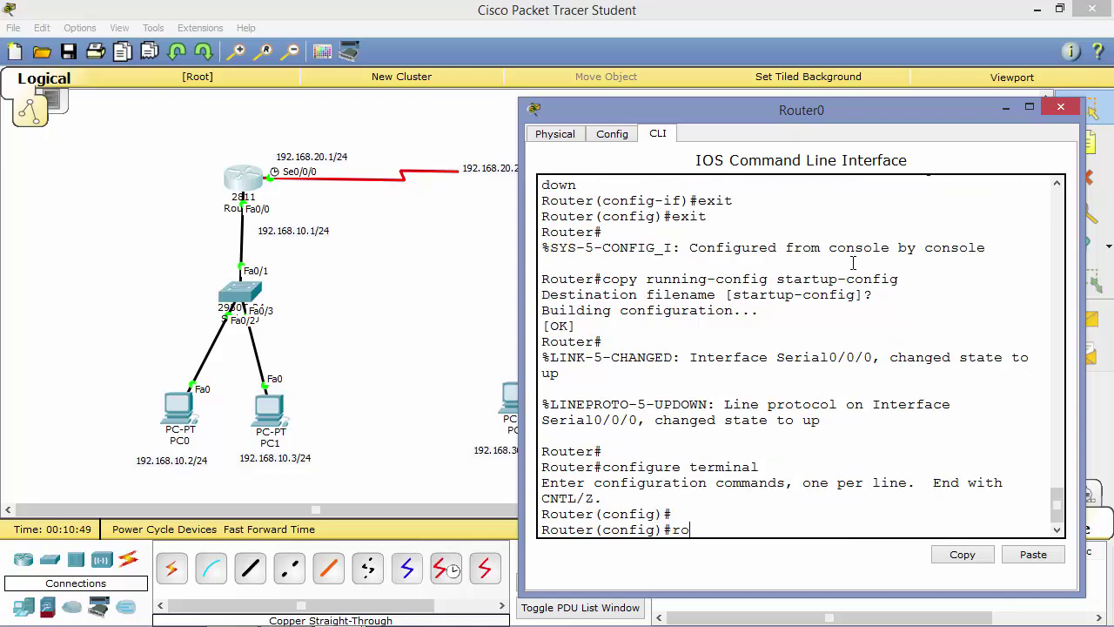
{"action": "type", "text": "uter eigrp 10"}
{"action": "key", "text": "Return"}
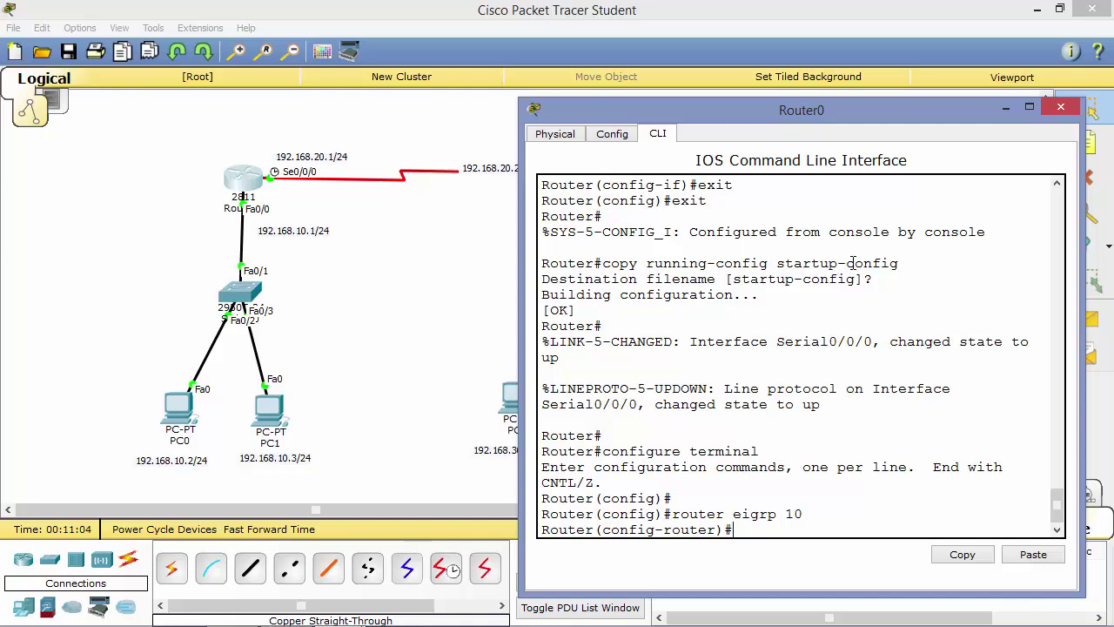
Add networks 192.168.10.0 and 192.168.20.0 to Router0's EIGRP 10, then exit configuration mode.
{"action": "type", "text": "network 192.168.10."}
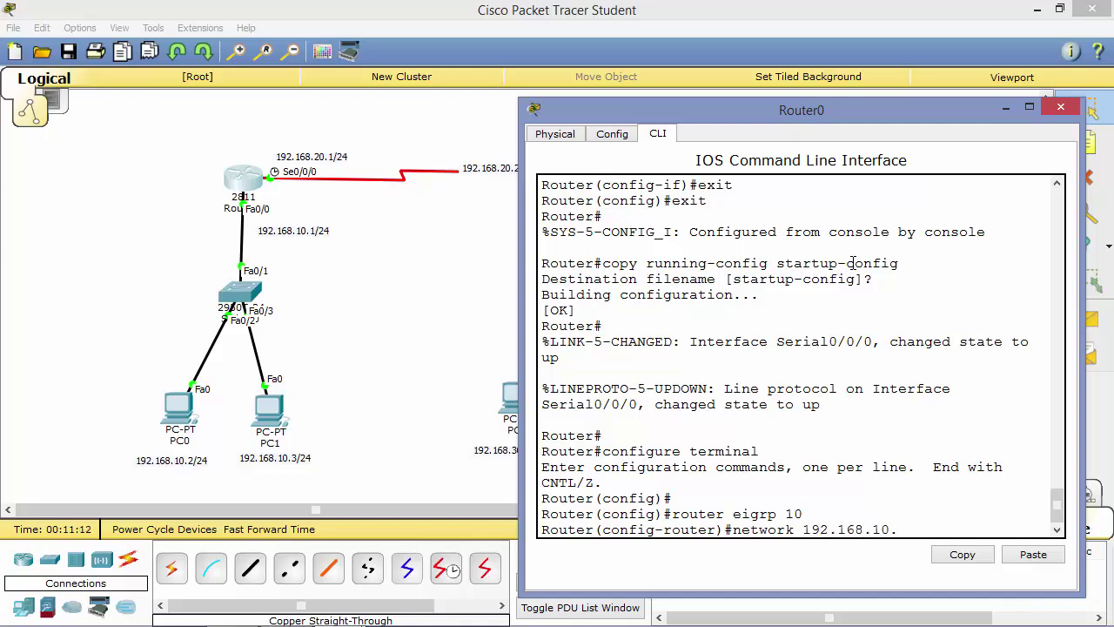
{"action": "type", "text": "0 255.255.255.0"}
{"action": "key", "text": "Return"}
{"action": "type", "text": "networ"}
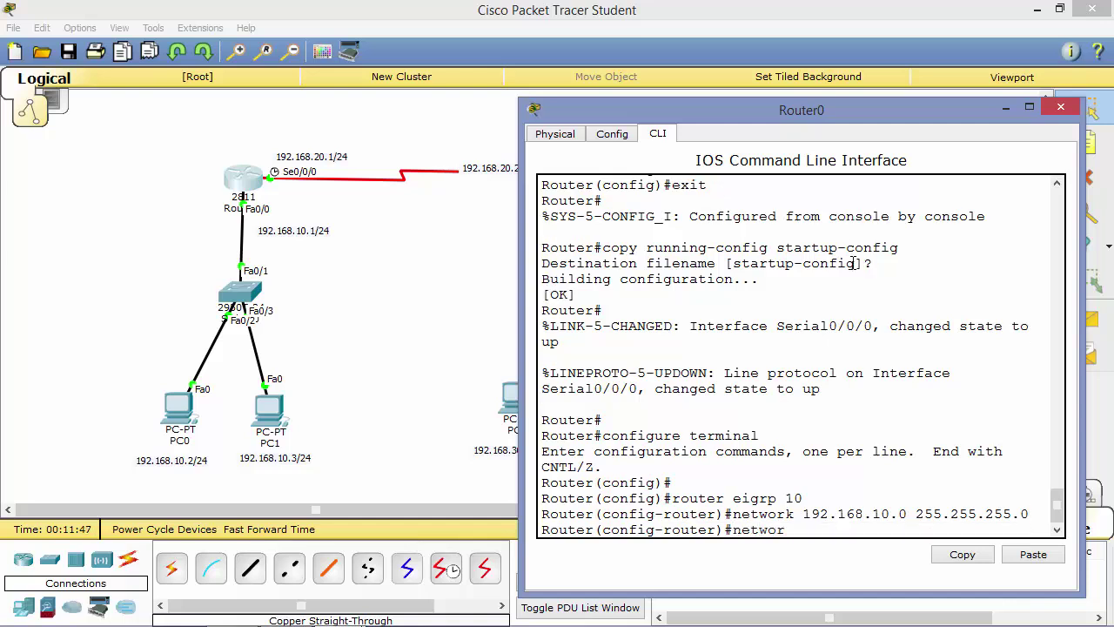
{"action": "type", "text": "k 192.168.20.0 255"}
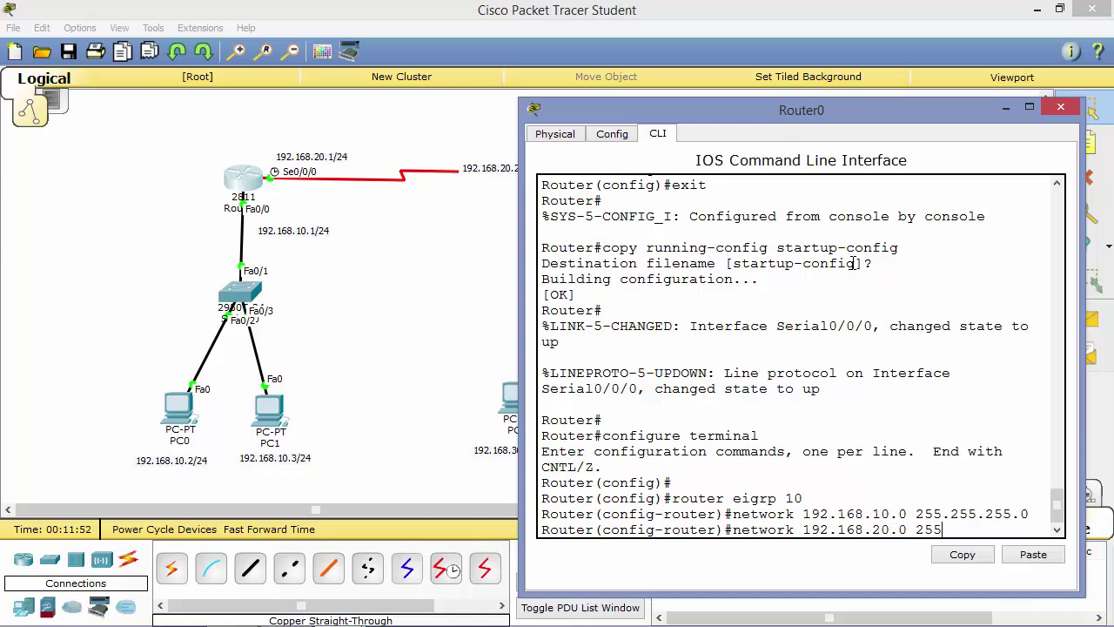
{"action": "type", "text": ".255.255.0"}
{"action": "key", "text": "Return"}
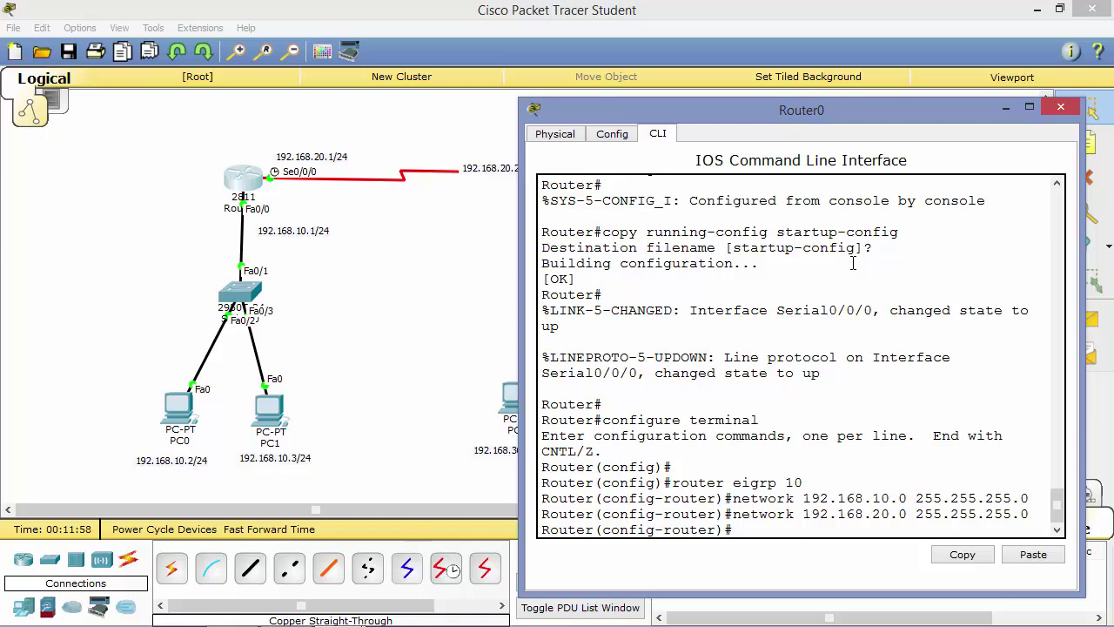
{"action": "key", "text": "ctrl+z"}
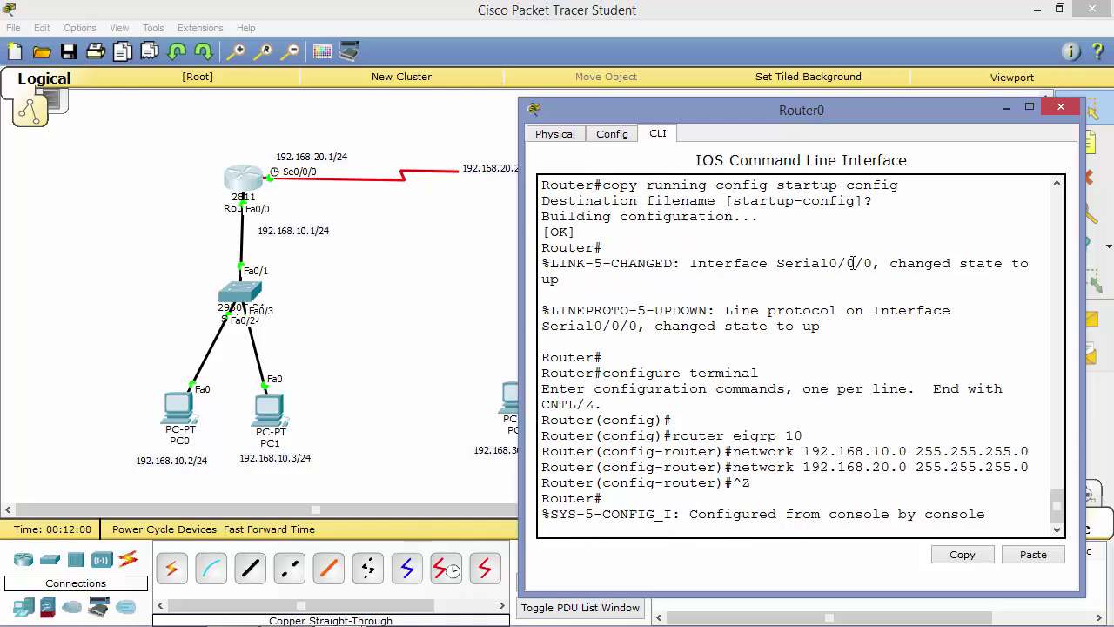
{"action": "key", "text": "Return"}
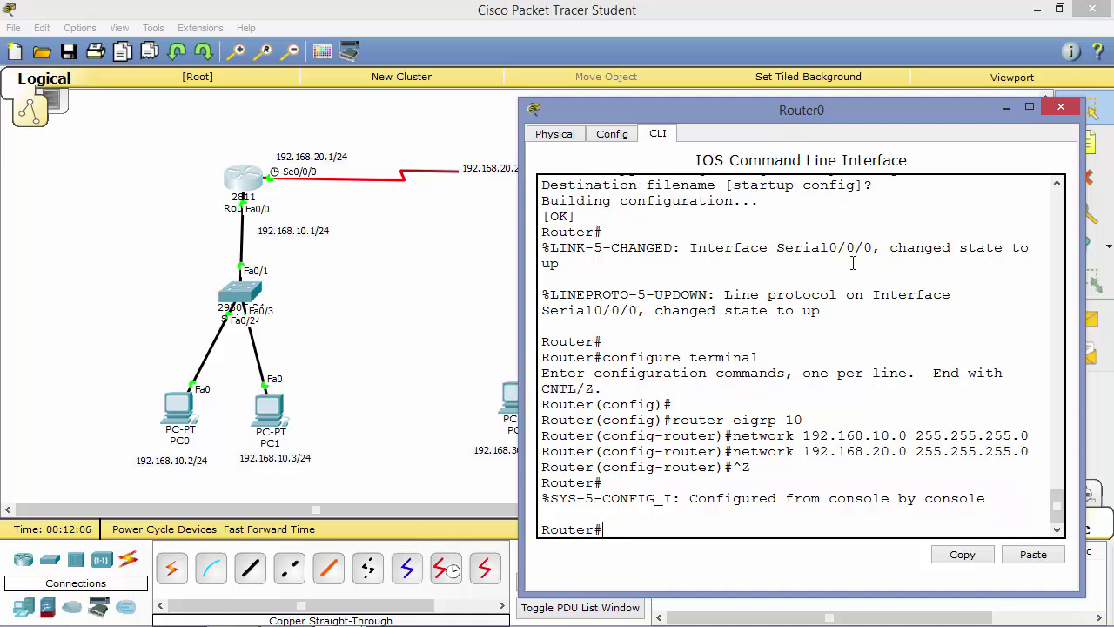
Save Router0's running-config to startup-config.
{"action": "type", "text": "copy runn"}
{"action": "key", "text": "Tab"}
{"action": "type", "text": "st"}
{"action": "key", "text": "Tab"}
{"action": "key", "text": "Return"}
{"action": "key", "text": "Return"}
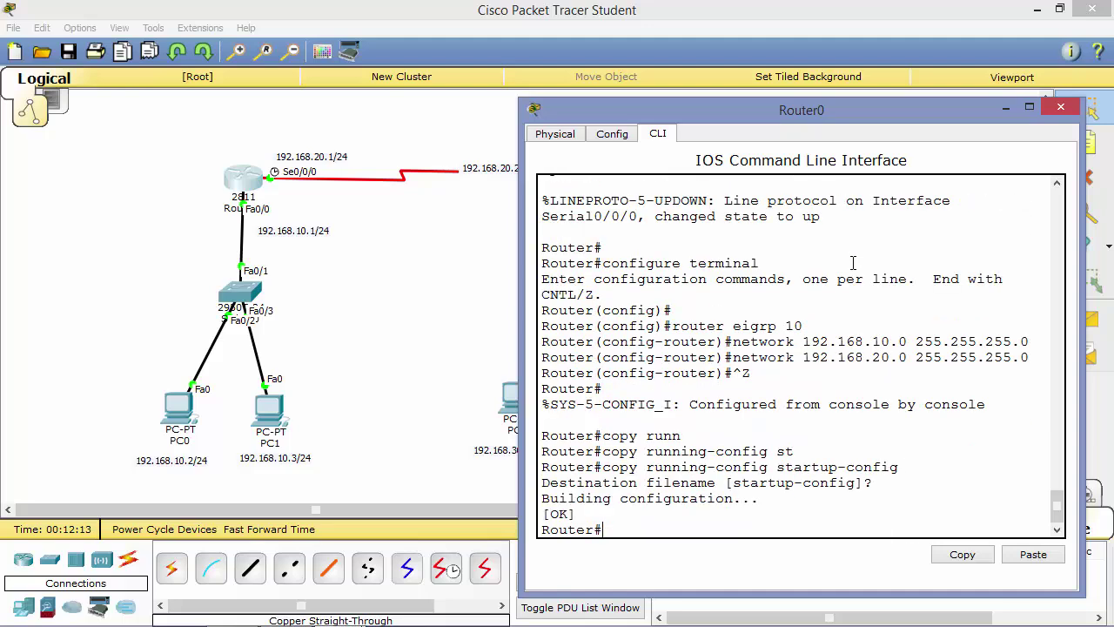
Switch to Router1's console, start router eigrp 10, and type network 192.168.20.0 255.255.255.0.
{"action": "left_click", "coordinate": [1061, 112]}
{"action": "left_click", "coordinate": [559, 181]}
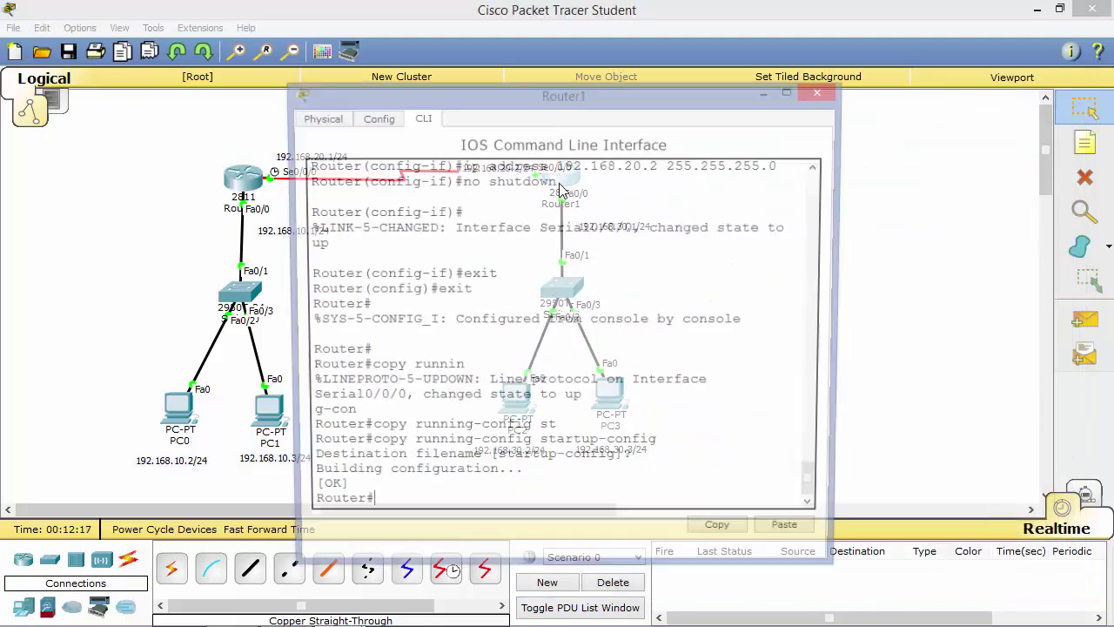
{"action": "left_click_drag", "start_coordinate": [523, 93], "coordinate": [778, 123]}
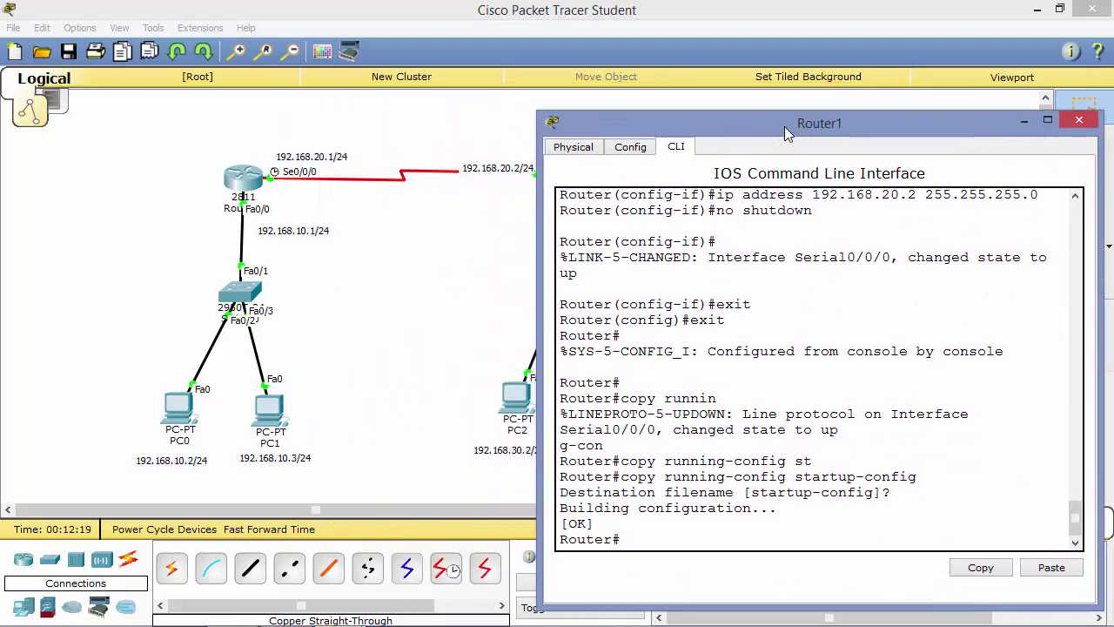
{"action": "type", "text": "configure terminal"}
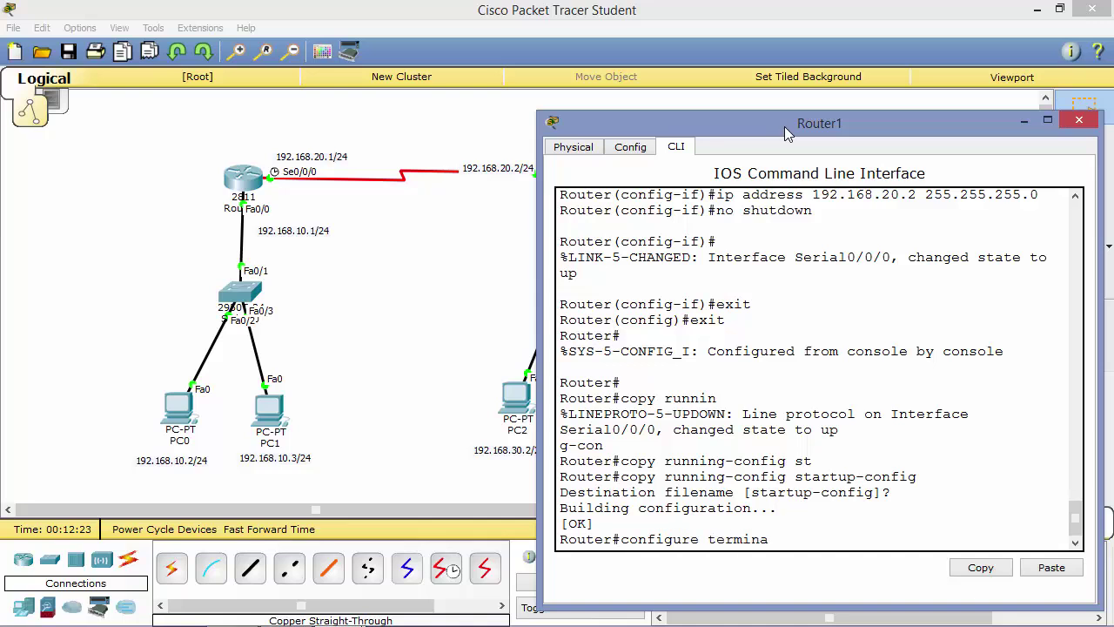
{"action": "key", "text": "Return"}
{"action": "key", "text": "Return"}
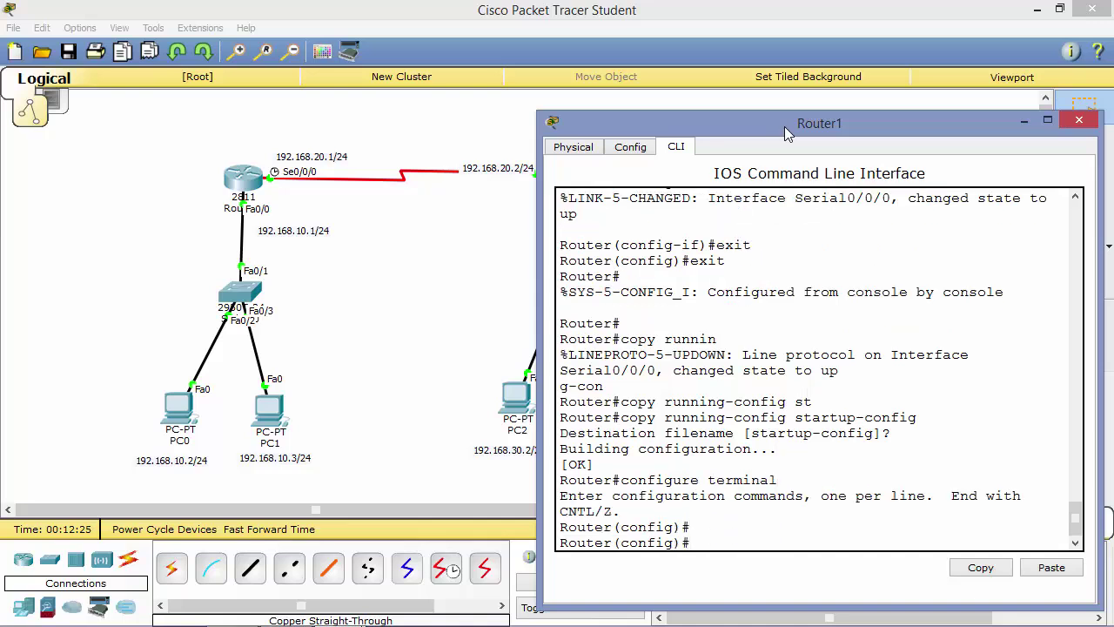
{"action": "type", "text": "router eigrp 10"}
{"action": "key", "text": "Return"}
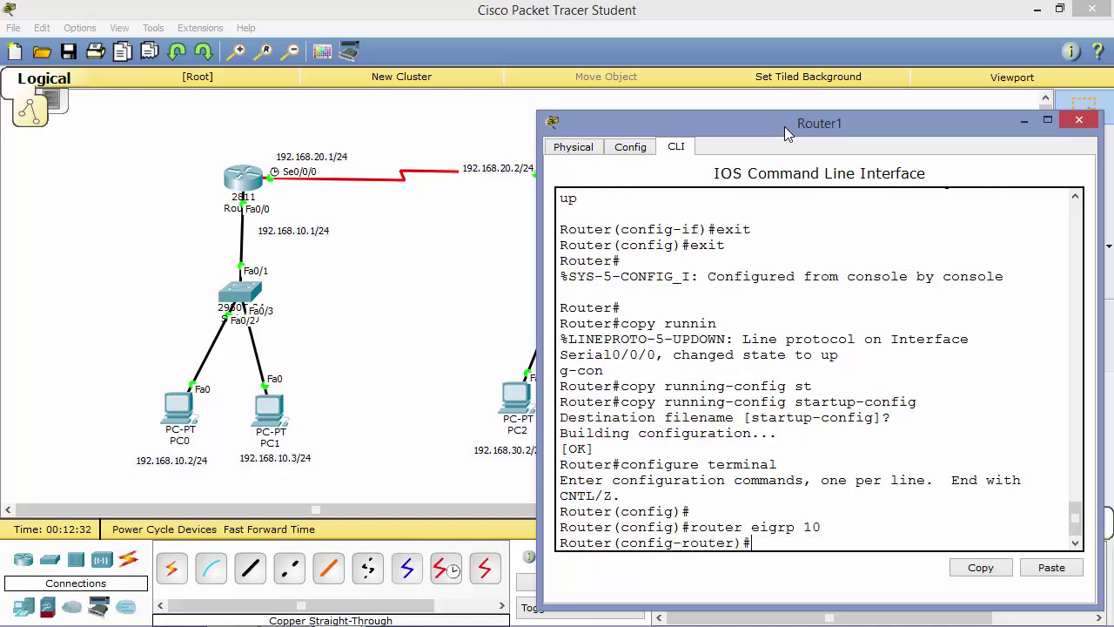
{"action": "type", "text": "network 192.168.20.0"}
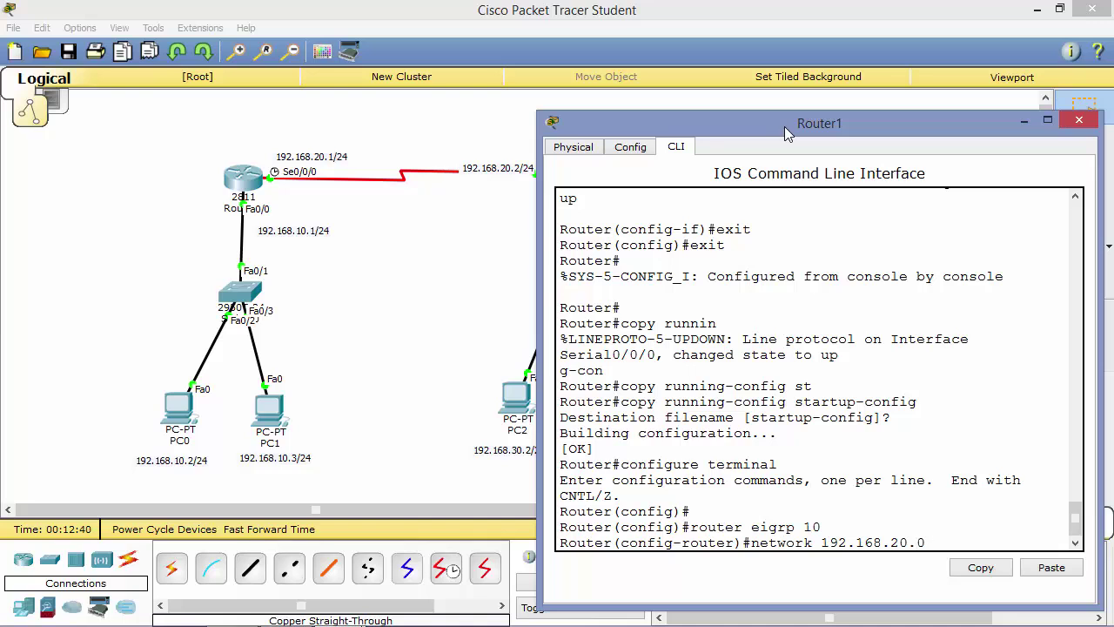
{"action": "type", "text": " 255.255.255.0"}
Commit network 192.168.20.0 and add 192.168.30.0 255.255.255.0 to Router1's EIGRP 10.
{"action": "key", "text": "Return"}
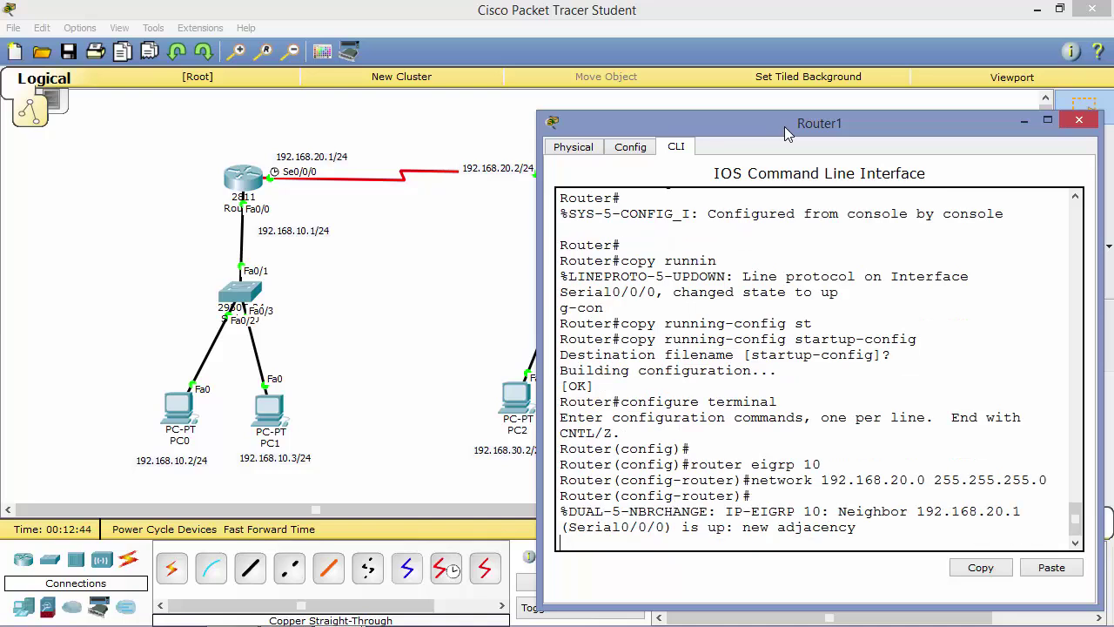
{"action": "key", "text": "Return"}
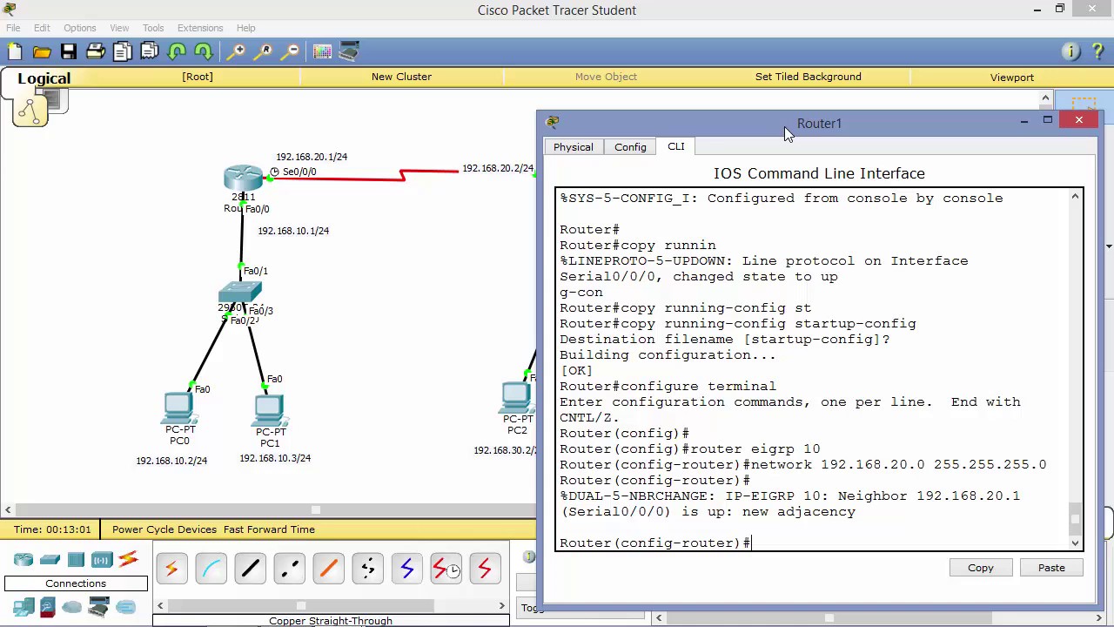
{"action": "type", "text": "network 192.168.30.0 255."}
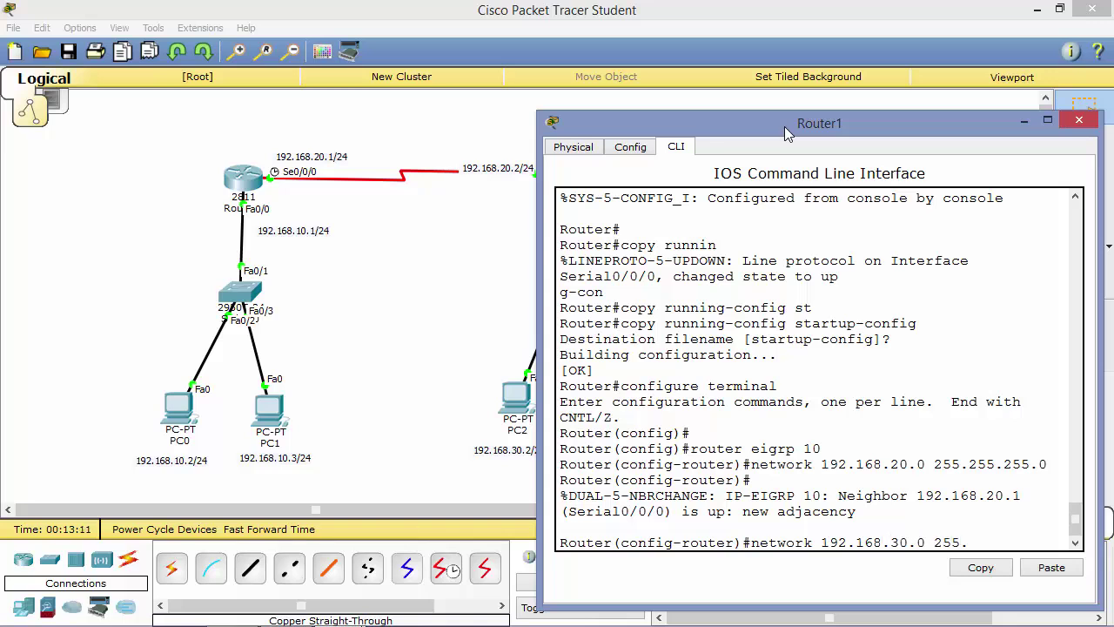
{"action": "type", "text": "255.255.0"}
{"action": "key", "text": "Return"}
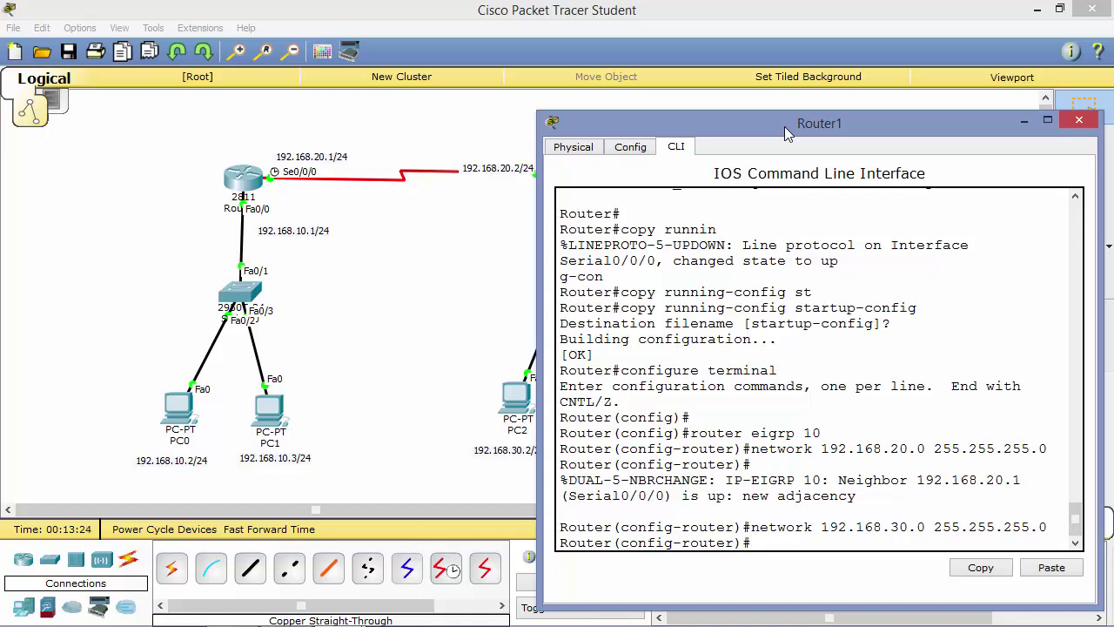
{"action": "key", "text": "ctrl+z"}
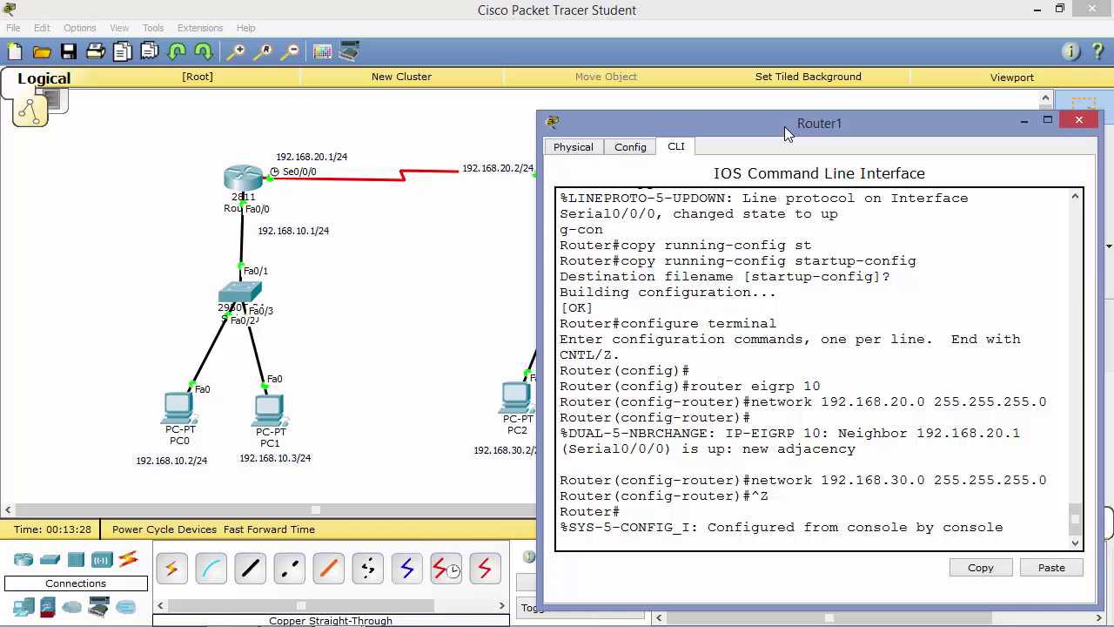
{"action": "key", "text": "Return"}
Save Router1's running-config to startup-config.
{"action": "type", "text": "copy"}
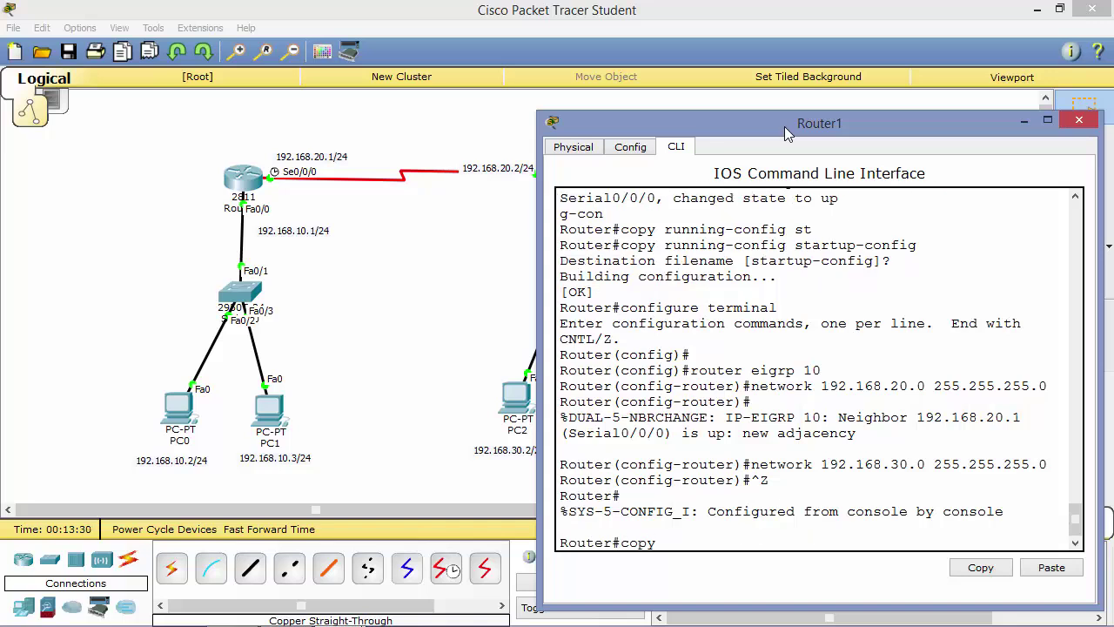
{"action": "type", "text": " running-c"}
{"action": "key", "text": "Tab"}
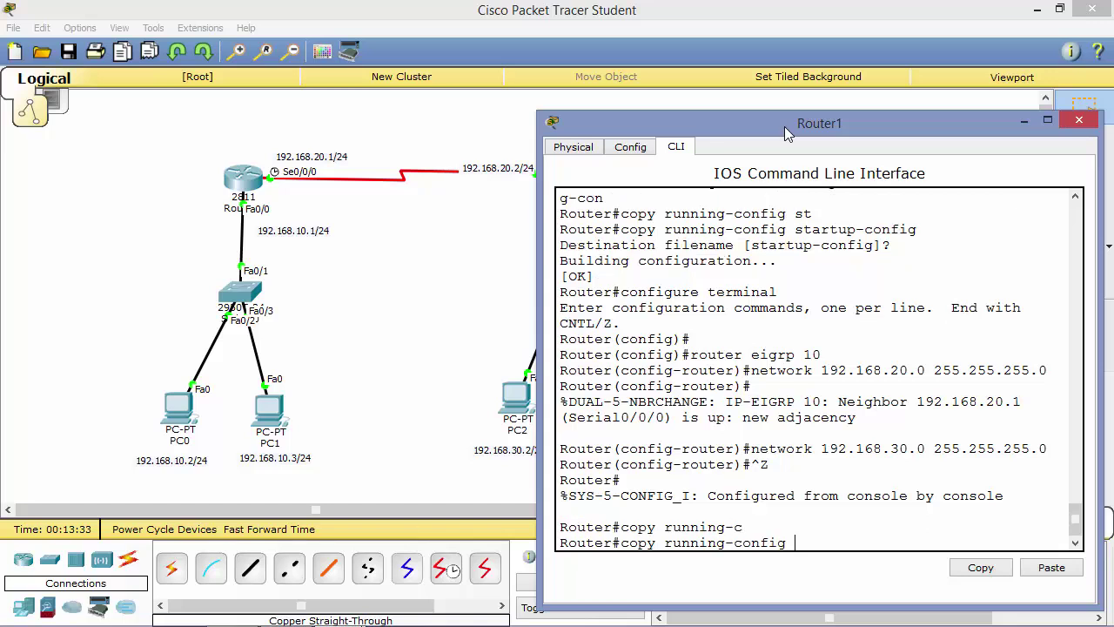
{"action": "type", "text": "st"}
{"action": "key", "text": "Tab"}
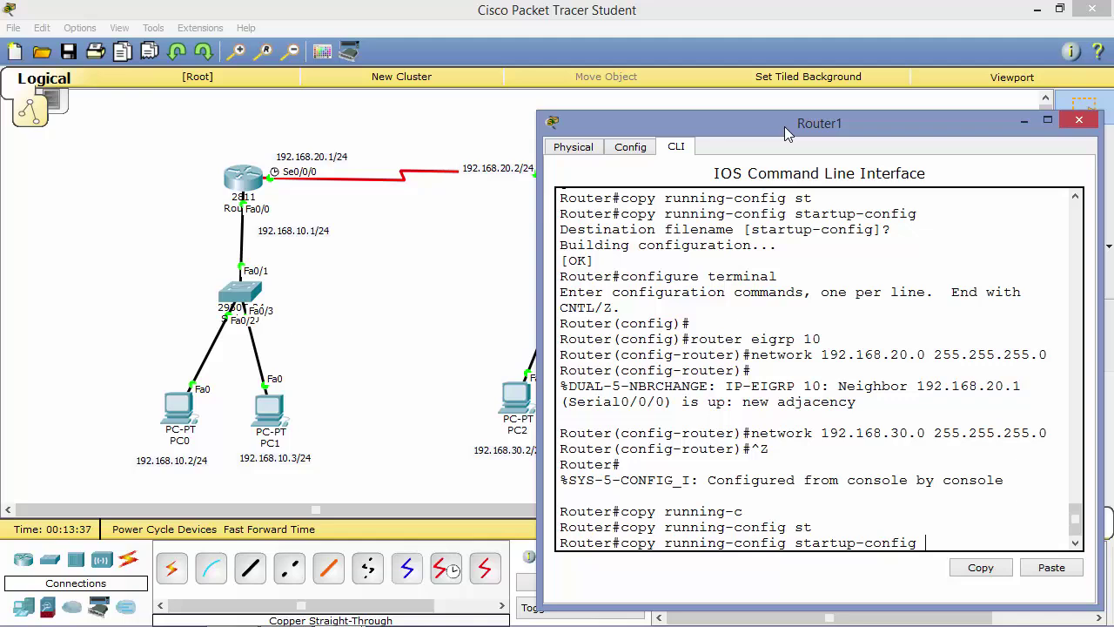
{"action": "key", "text": "Return"}
{"action": "key", "text": "Return"}
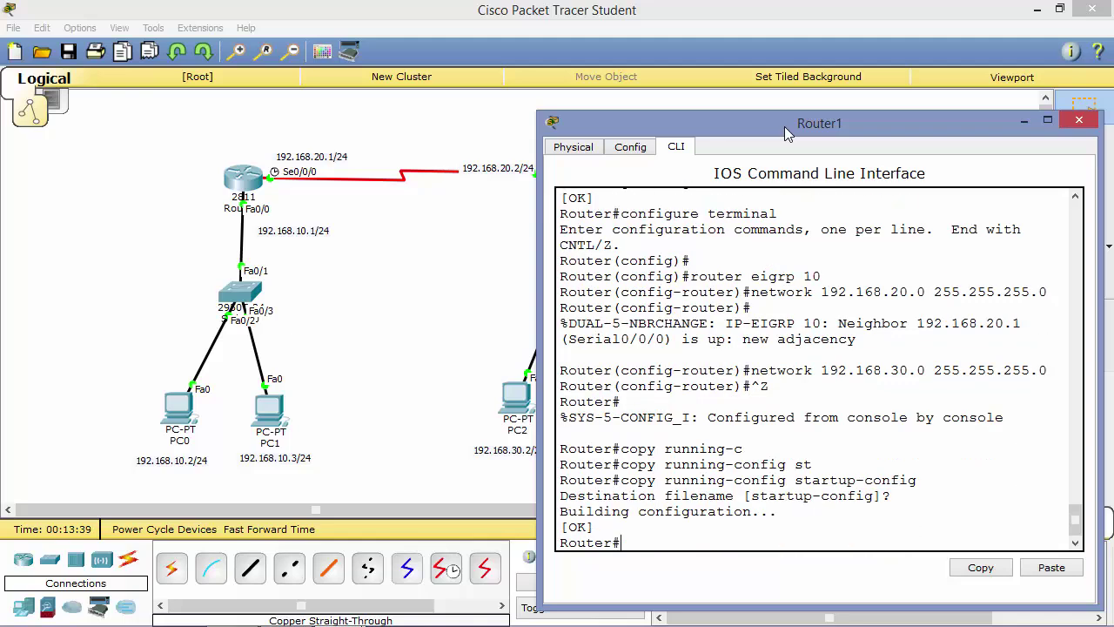
Close Router1 and type PC0's 192.168.10.x address in its IP Configuration.
{"action": "left_click", "coordinate": [1080, 119]}
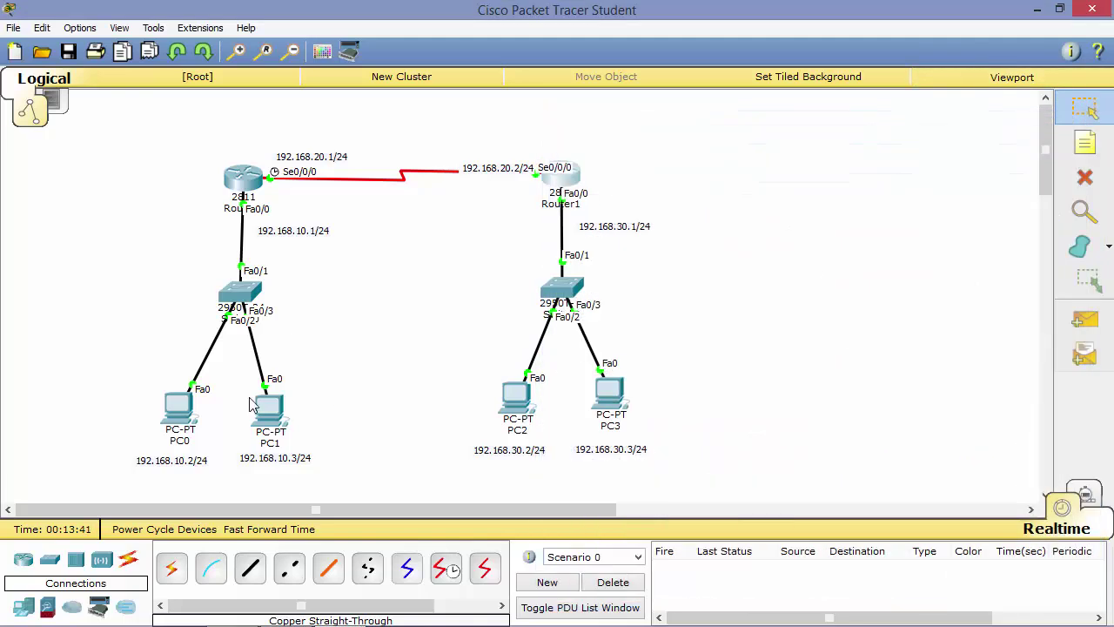
{"action": "left_click", "coordinate": [178, 412]}
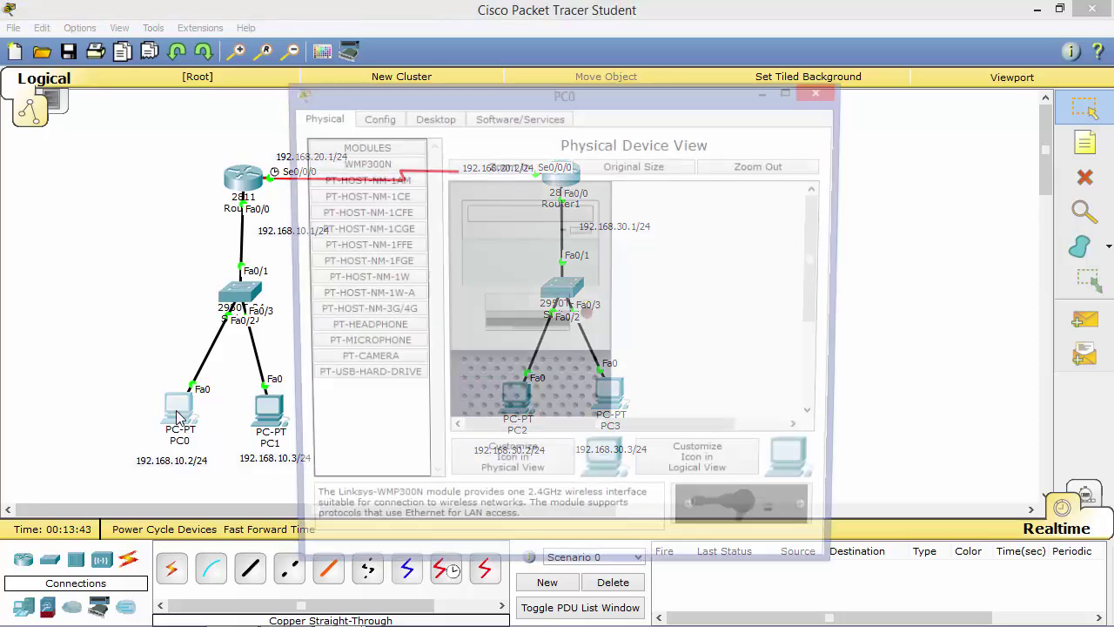
{"action": "left_click", "coordinate": [434, 120]}
{"action": "left_click", "coordinate": [353, 179]}
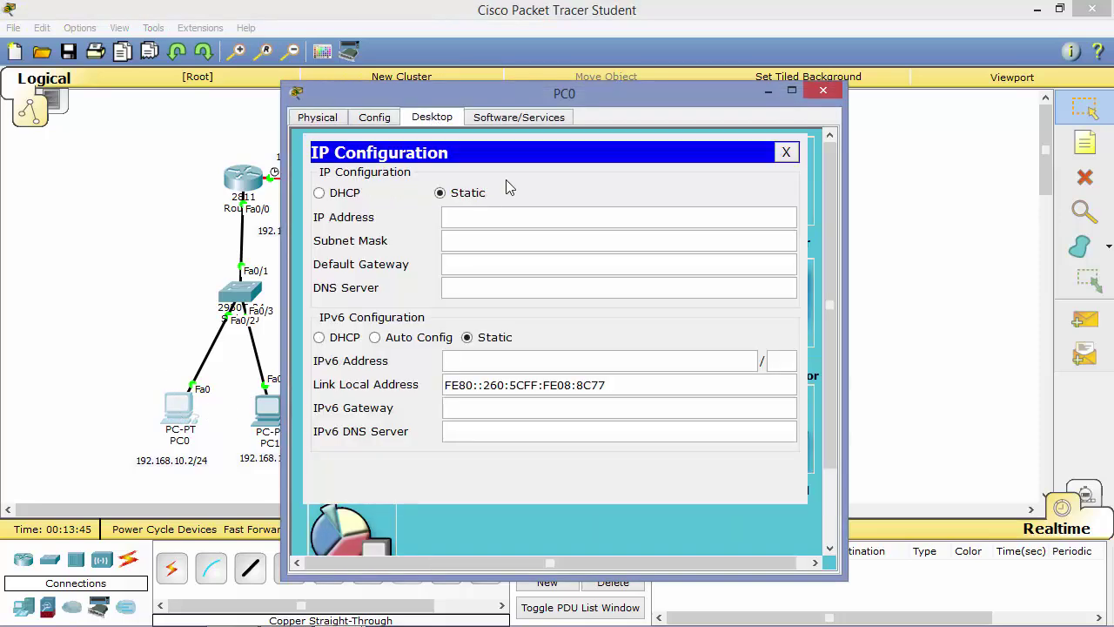
{"action": "left_click", "coordinate": [498, 217]}
{"action": "left_click_drag", "start_coordinate": [514, 94], "coordinate": [751, 87]}
{"action": "type", "text": "192.168"}
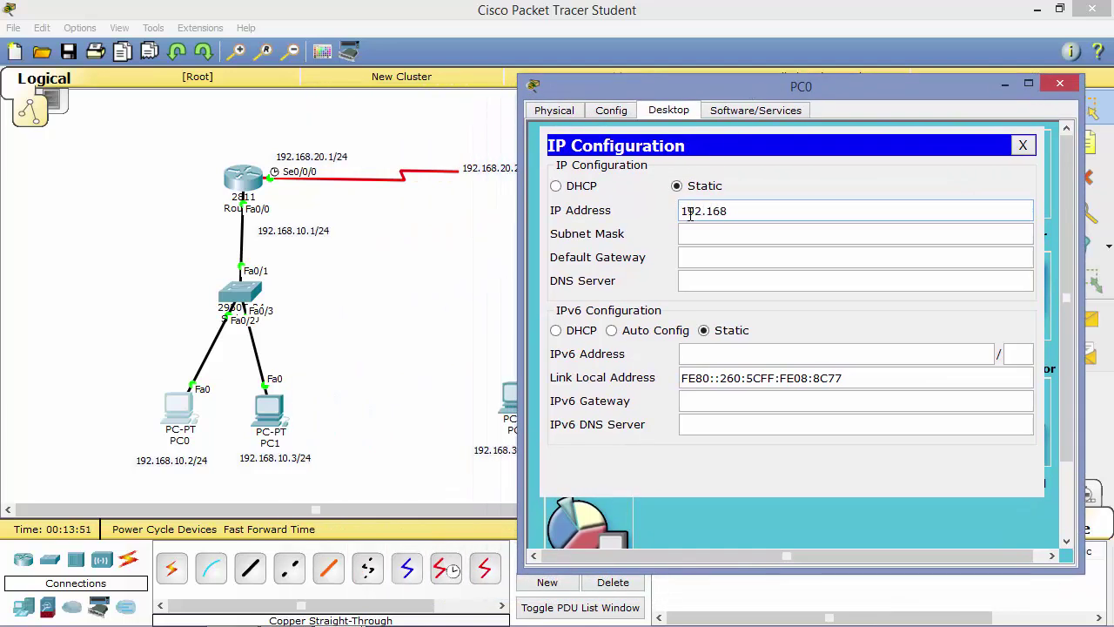
{"action": "type", "text": "20"}
{"action": "key", "text": "BackSpace"}
{"action": "key", "text": "BackSpace"}
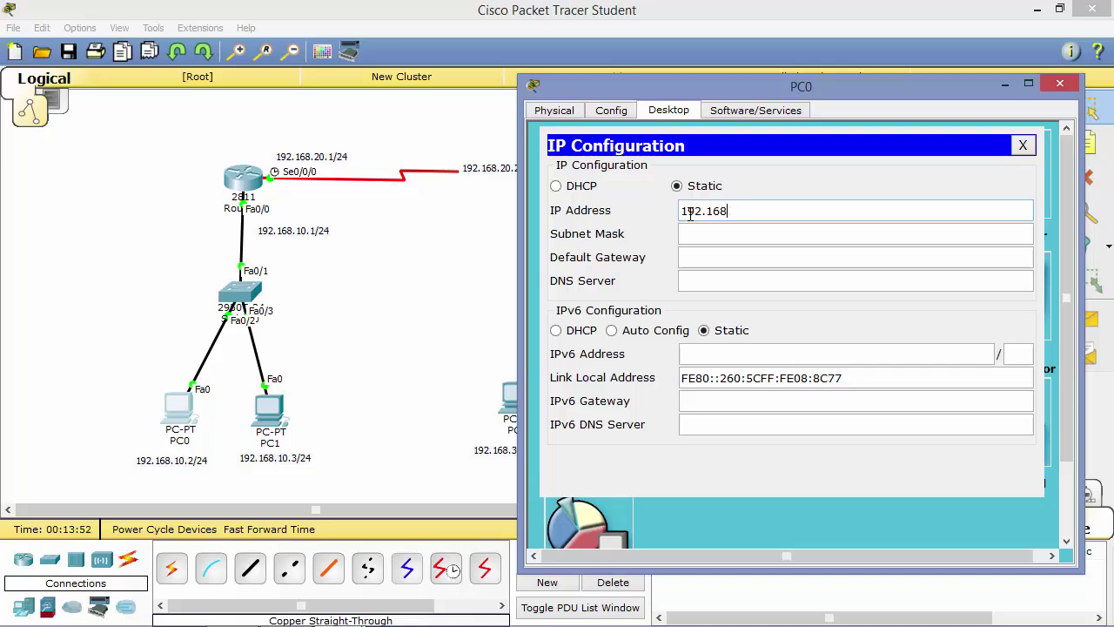
{"action": "type", "text": ".10.2"}
{"action": "key", "text": "Tab"}
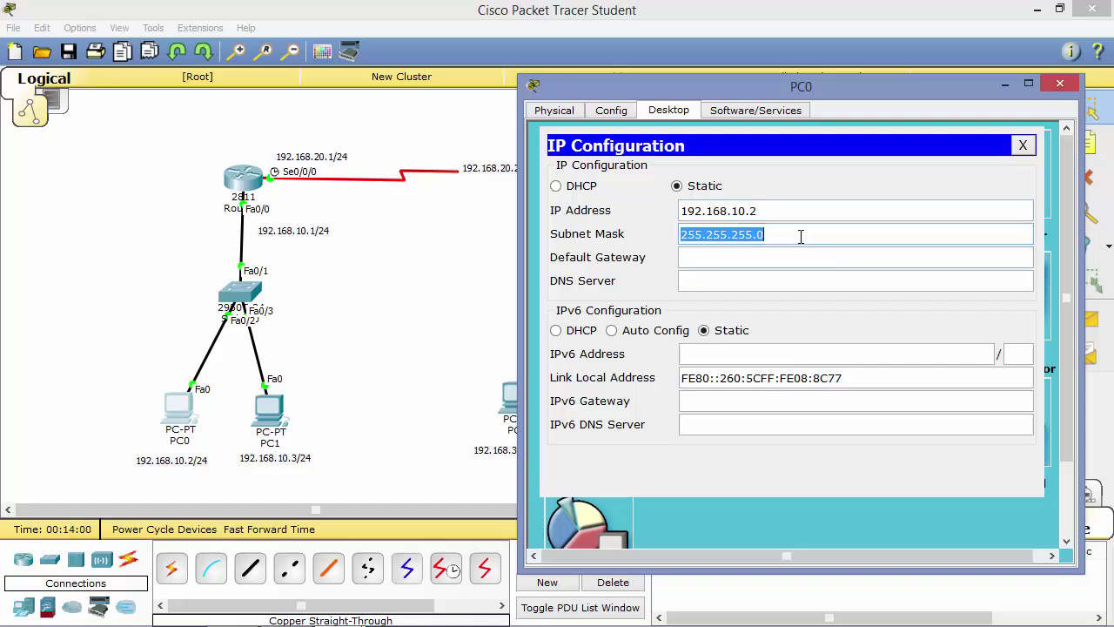
Keep PC0's 255.255.255.0 mask, begin its gateway entry, and close PC0's windows.
{"action": "left_click", "coordinate": [781, 257]}
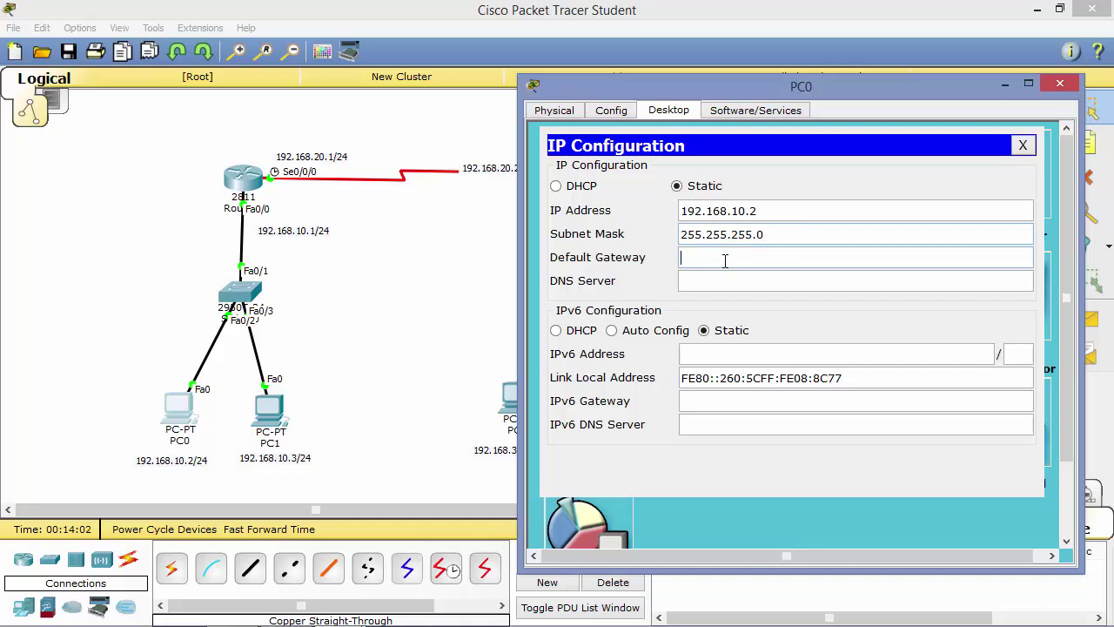
{"action": "left_click", "coordinate": [816, 234]}
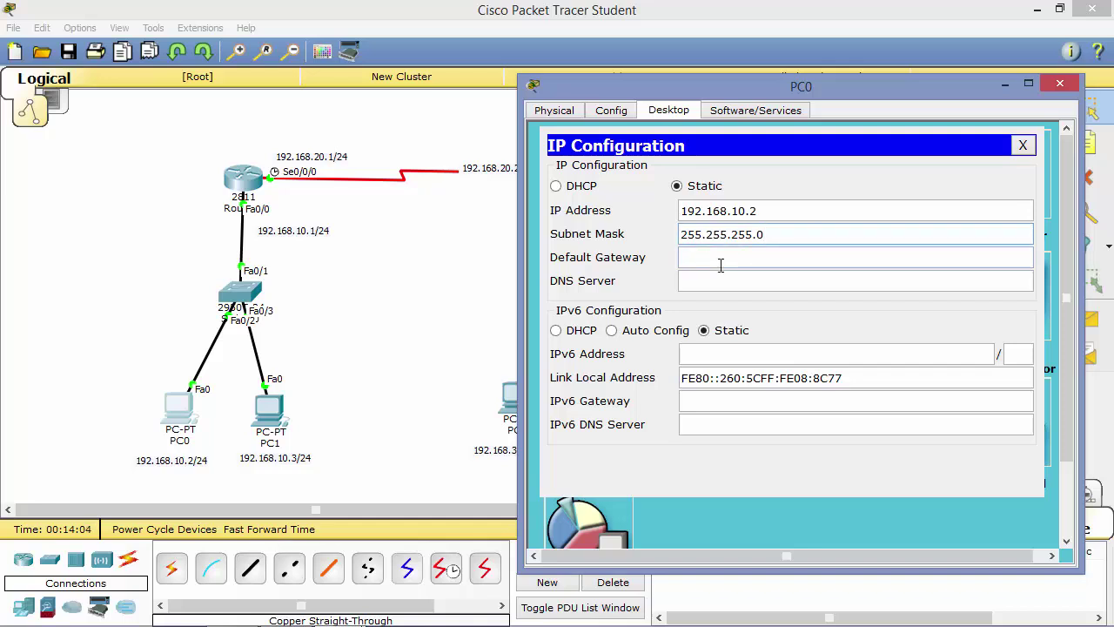
{"action": "left_click", "coordinate": [720, 261]}
{"action": "type", "text": "192.168.10.1"}
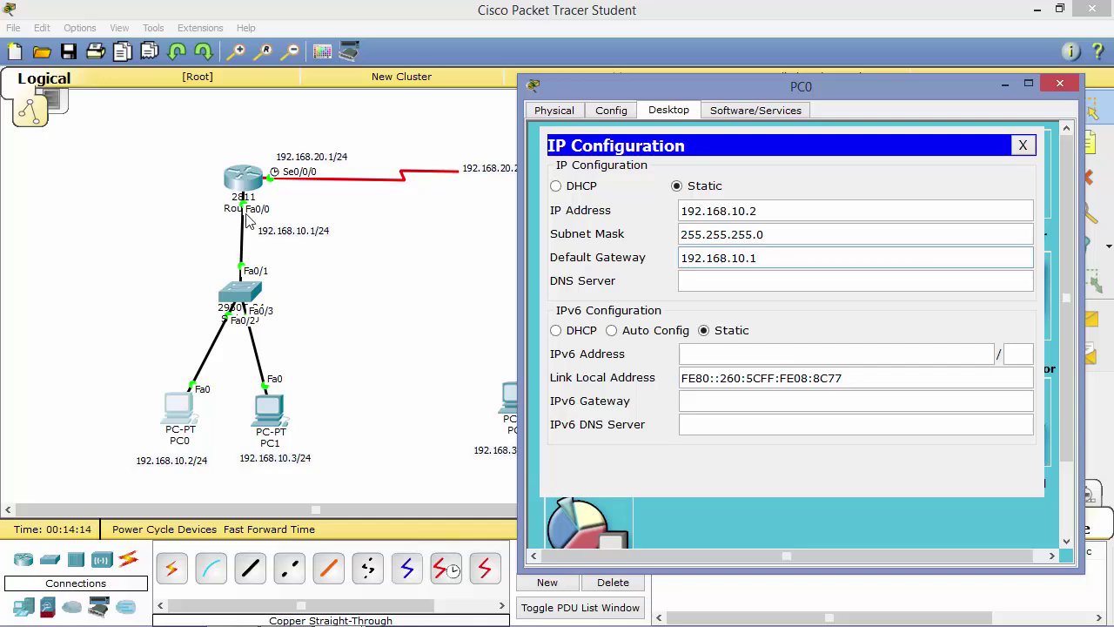
{"action": "left_click", "coordinate": [1023, 144]}
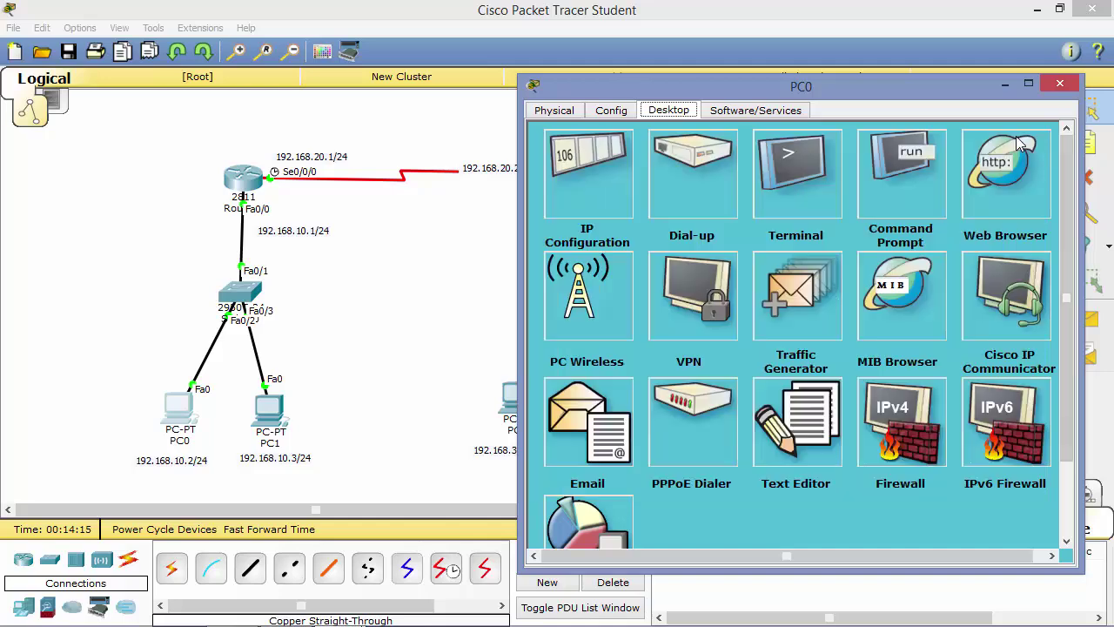
{"action": "left_click", "coordinate": [1061, 83]}
Give PC1 IP 192.168.10.3, mask 255.255.255.0 and gateway 192.168.10.1.
{"action": "left_click", "coordinate": [265, 409]}
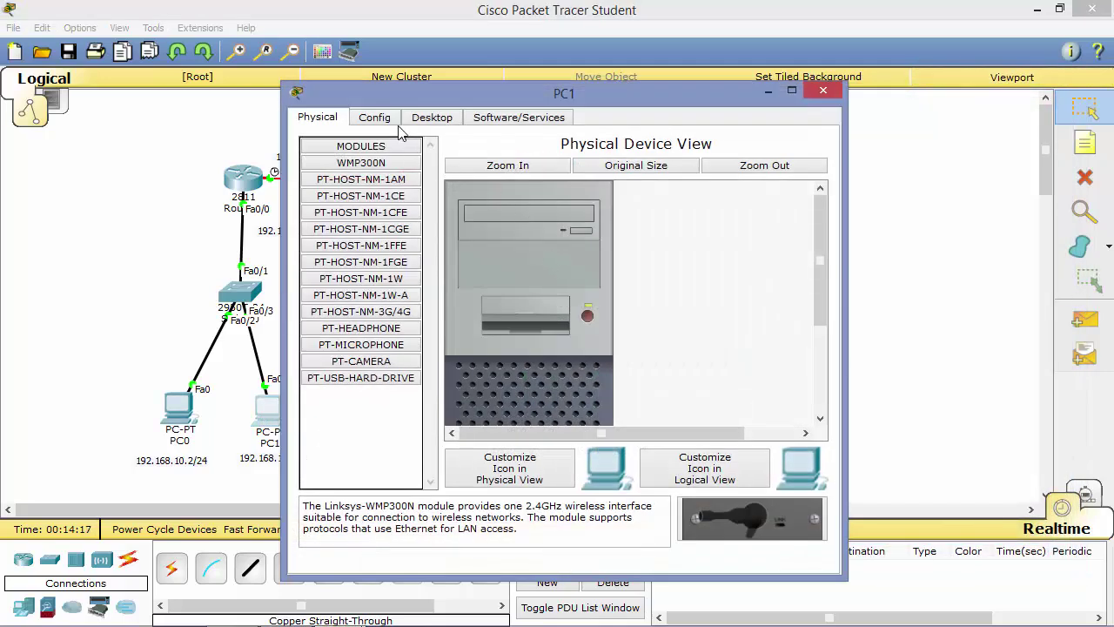
{"action": "left_click", "coordinate": [427, 118]}
{"action": "left_click", "coordinate": [389, 158]}
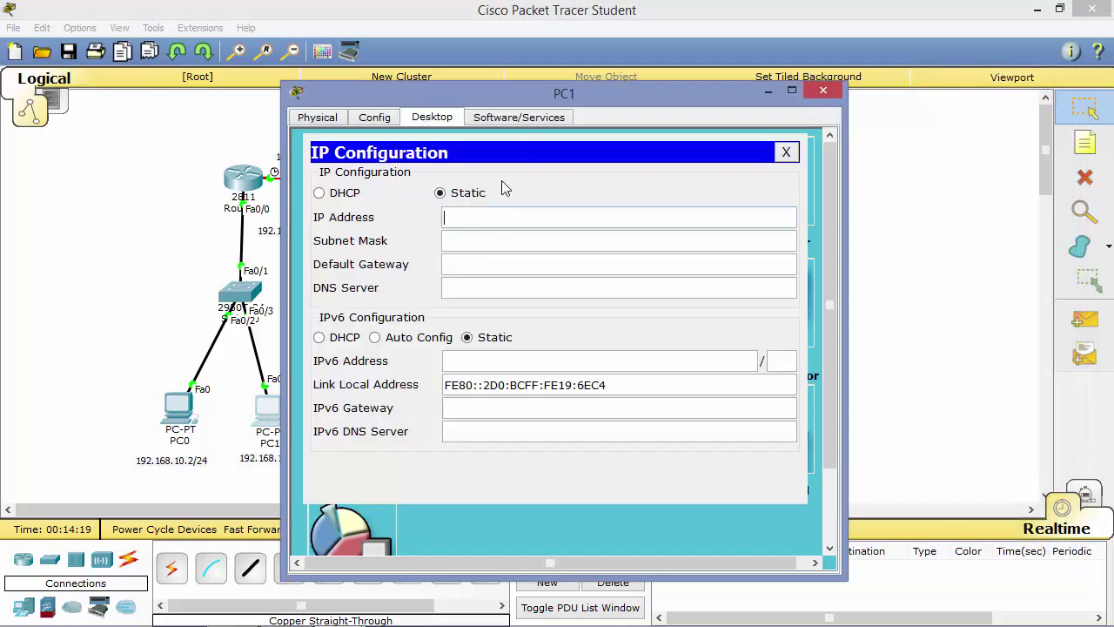
{"action": "left_click_drag", "start_coordinate": [529, 96], "coordinate": [787, 101]}
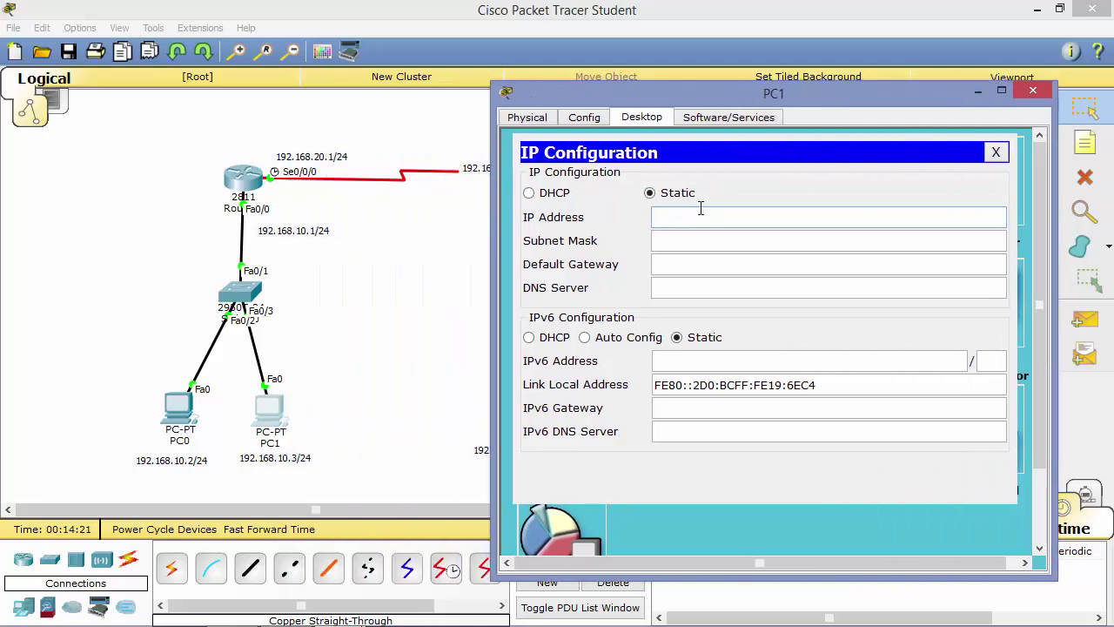
{"action": "left_click", "coordinate": [700, 209]}
{"action": "type", "text": "192.168.10.3"}
{"action": "key", "text": "Tab"}
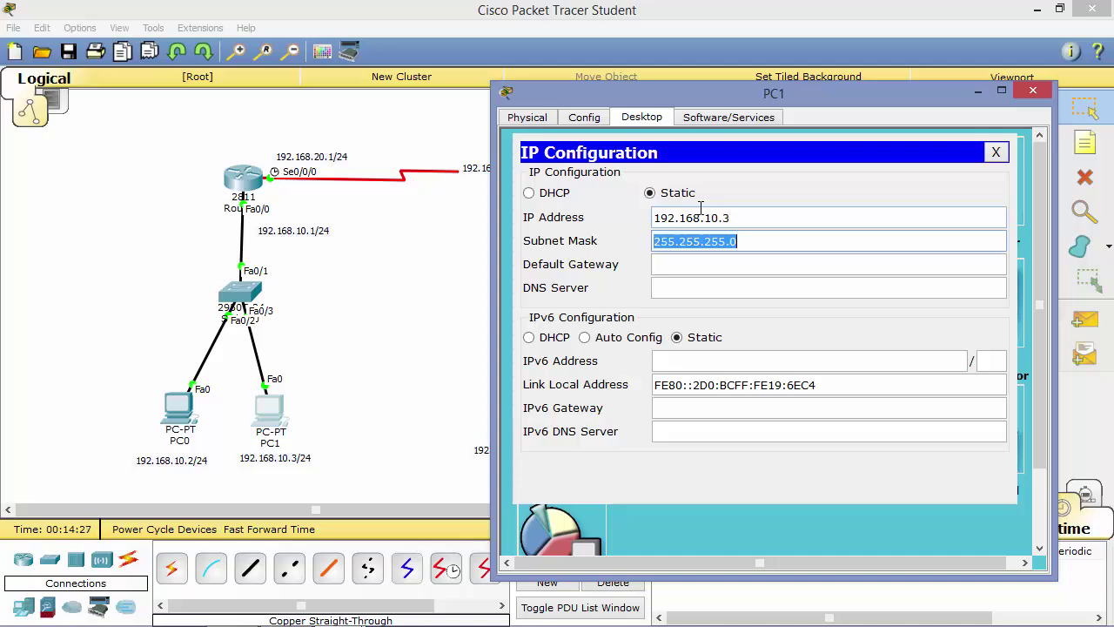
{"action": "key", "text": "Tab"}
{"action": "type", "text": "192.168.10."}
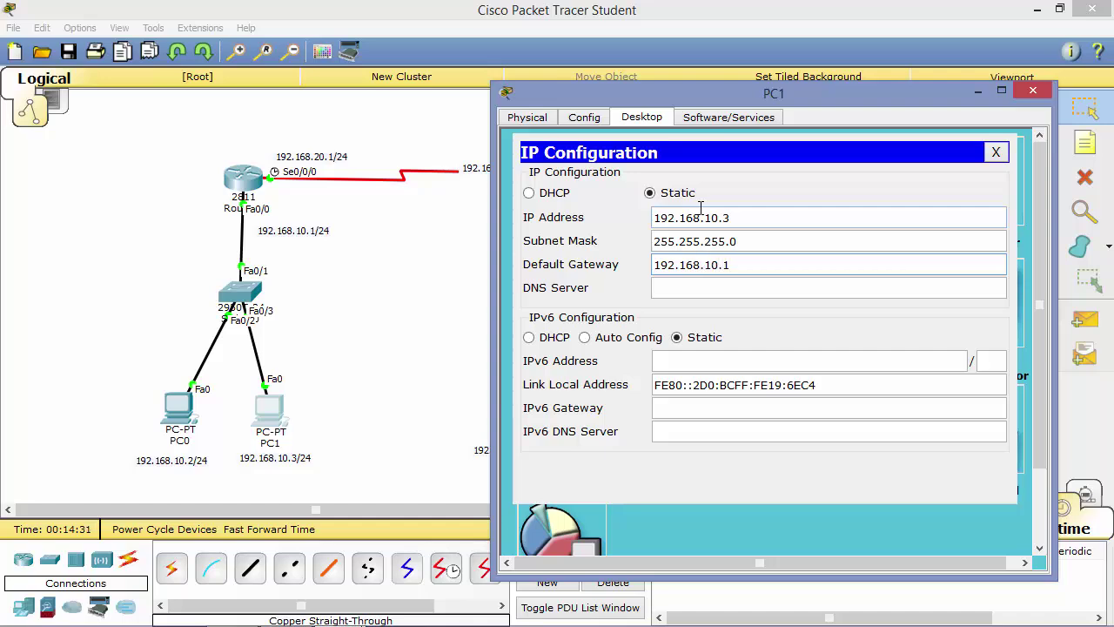
{"action": "left_click", "coordinate": [996, 153]}
Give PC2 address 192.168.30.2 with mask 255.255.255.0 and gateway 192.168.30.1.
{"action": "left_click", "coordinate": [1032, 91]}
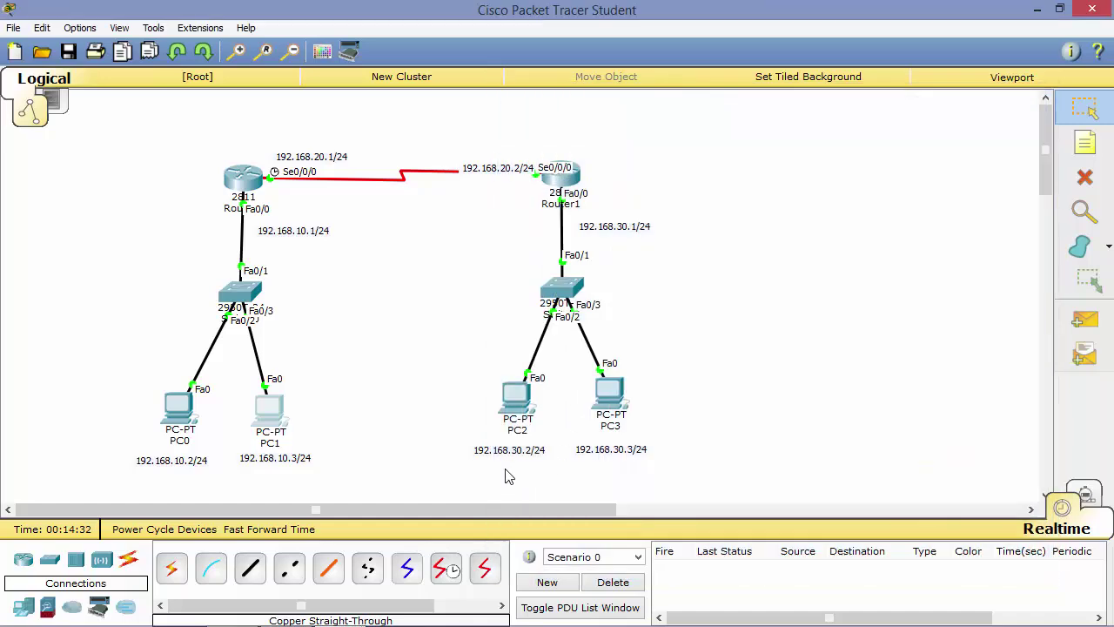
{"action": "left_click", "coordinate": [507, 396]}
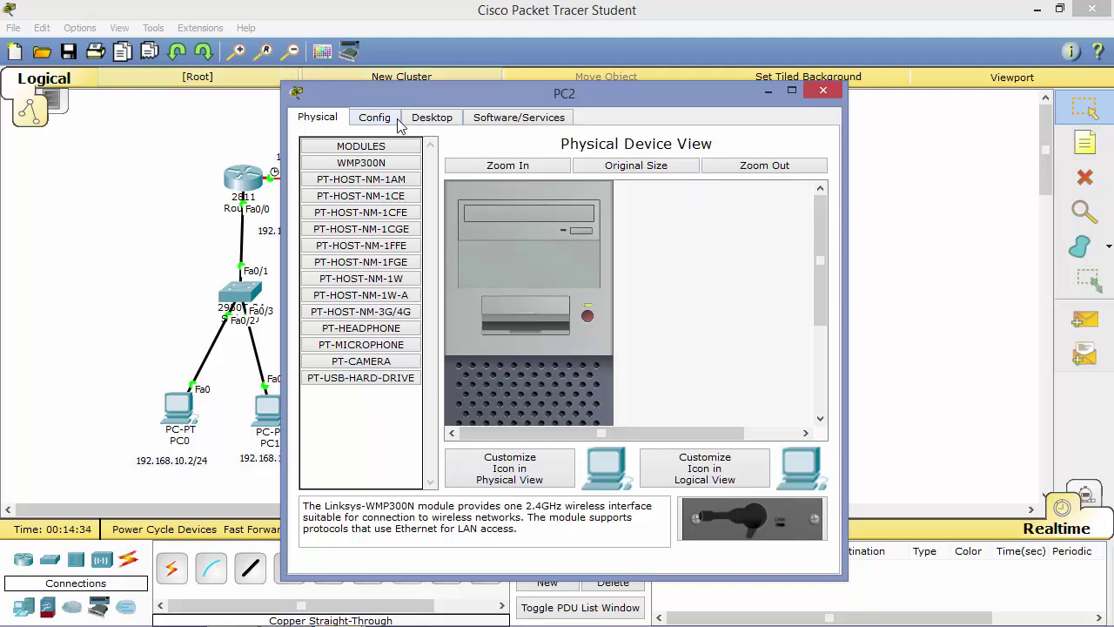
{"action": "left_click", "coordinate": [432, 116]}
{"action": "left_click", "coordinate": [372, 162]}
{"action": "left_click_drag", "start_coordinate": [518, 98], "coordinate": [278, 68]}
{"action": "left_click", "coordinate": [251, 183]}
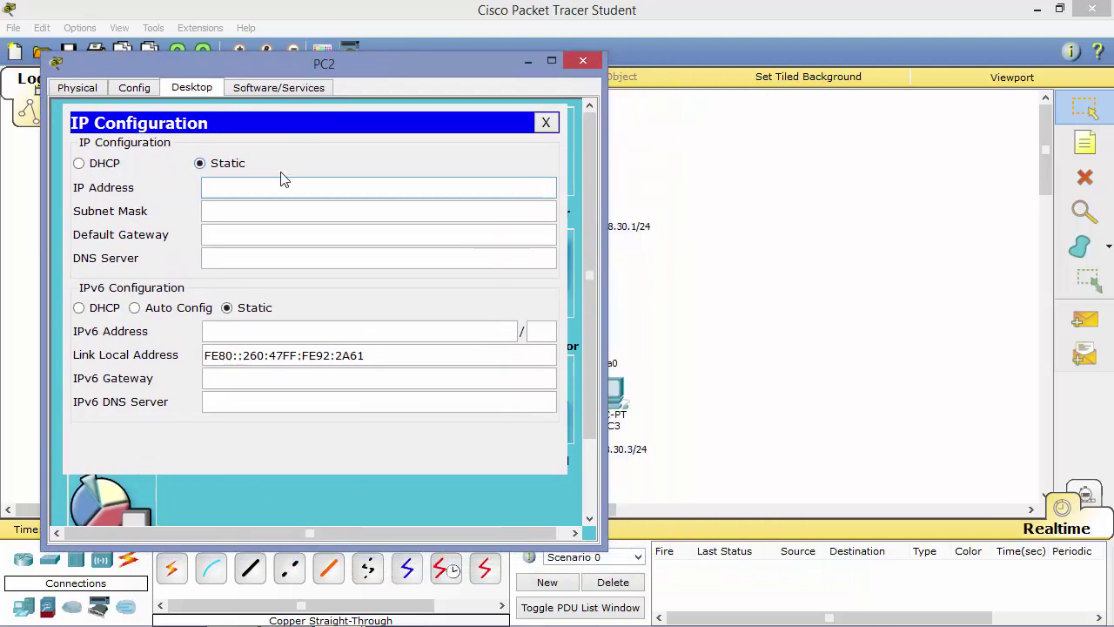
{"action": "type", "text": "192.168.30.2"}
{"action": "key", "text": "Tab"}
{"action": "key", "text": "Tab"}
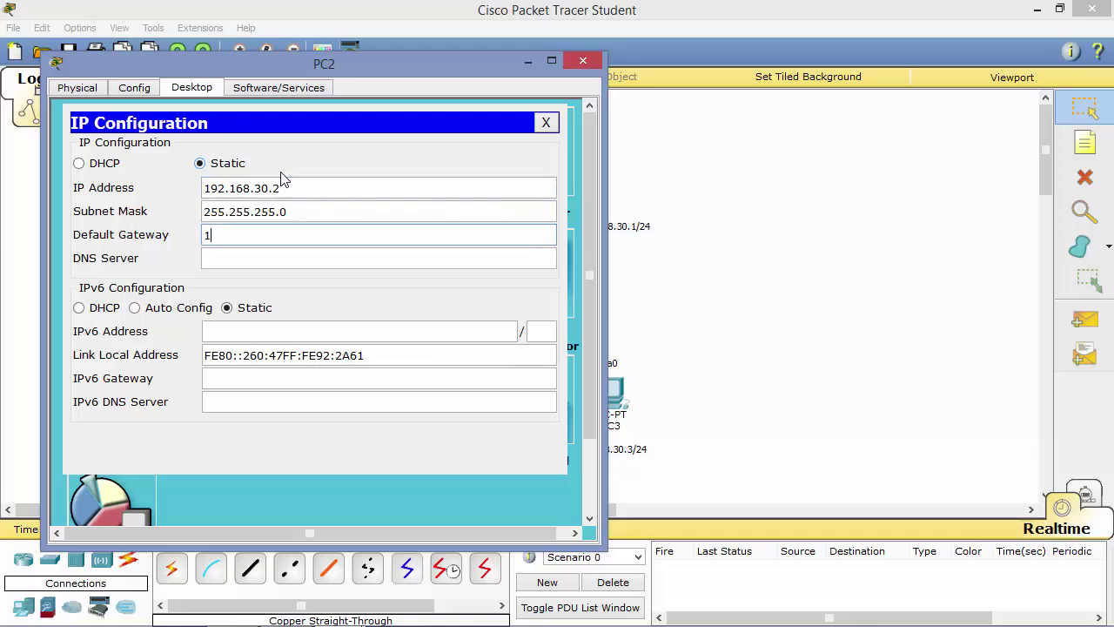
{"action": "type", "text": "192.168.30.1"}
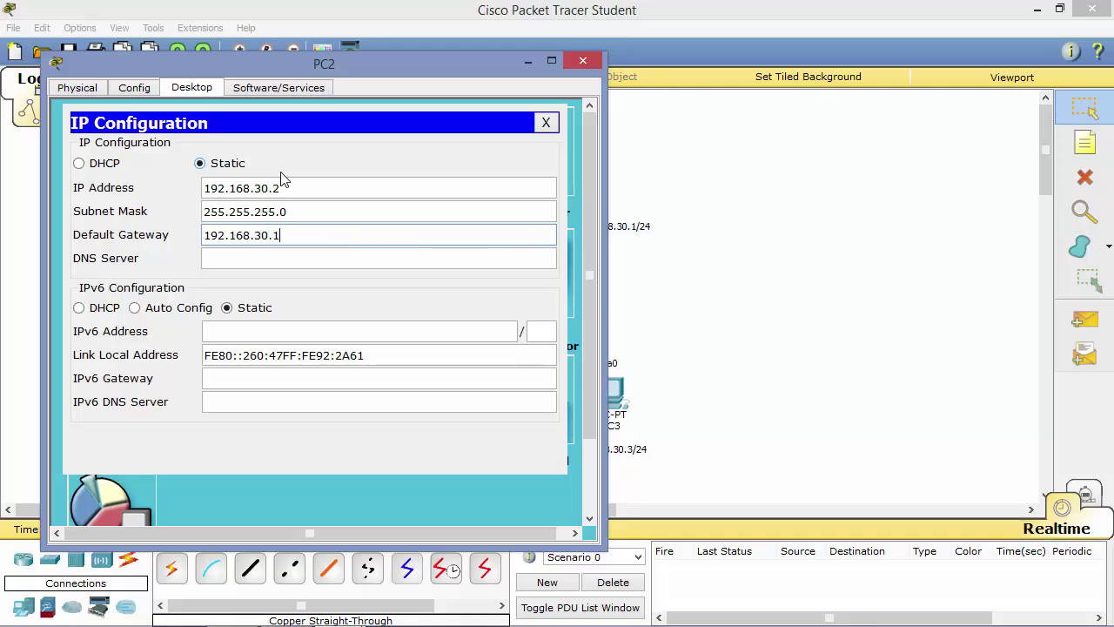
{"action": "left_click", "coordinate": [546, 122]}
{"action": "left_click", "coordinate": [583, 61]}
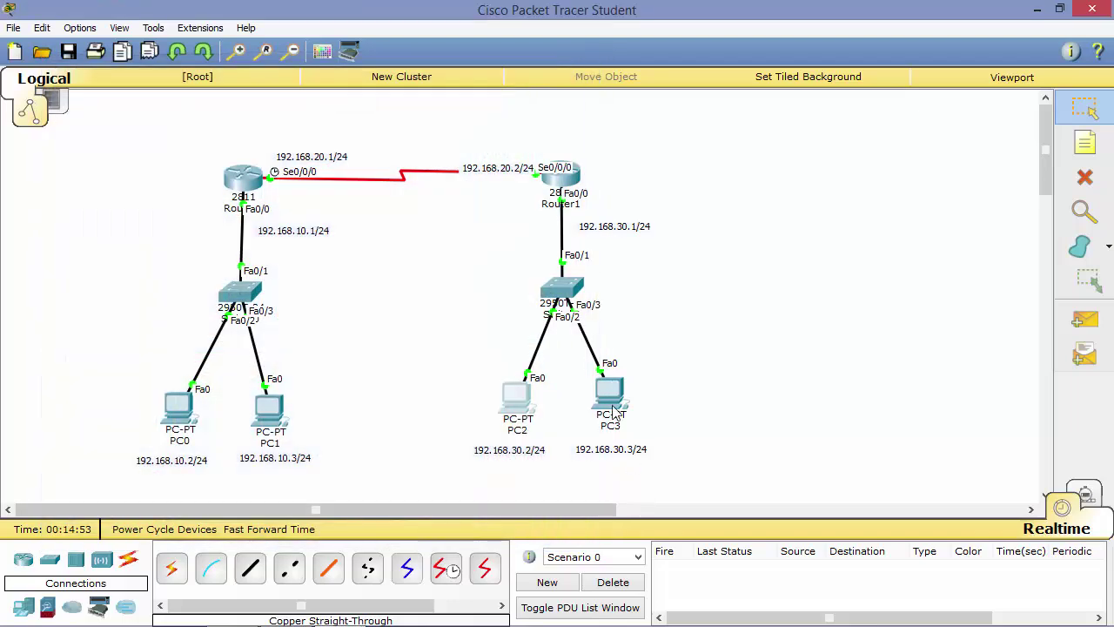
Set PC3 to 192.168.30.3, mask 255.255.255.0, gateway 192.168.30.1, and close its window.
{"action": "left_click", "coordinate": [614, 405]}
{"action": "left_click", "coordinate": [460, 121]}
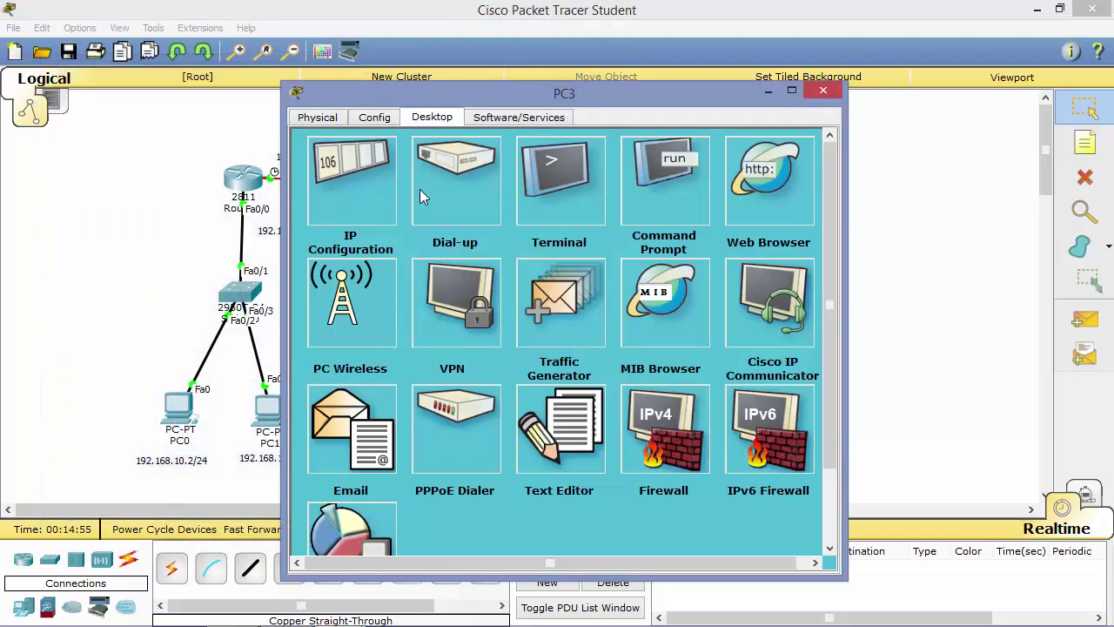
{"action": "left_click", "coordinate": [374, 203]}
{"action": "type", "text": "192.168.30.3"}
{"action": "key", "text": "Tab"}
{"action": "key", "text": "Tab"}
{"action": "type", "text": "192.168.30."}
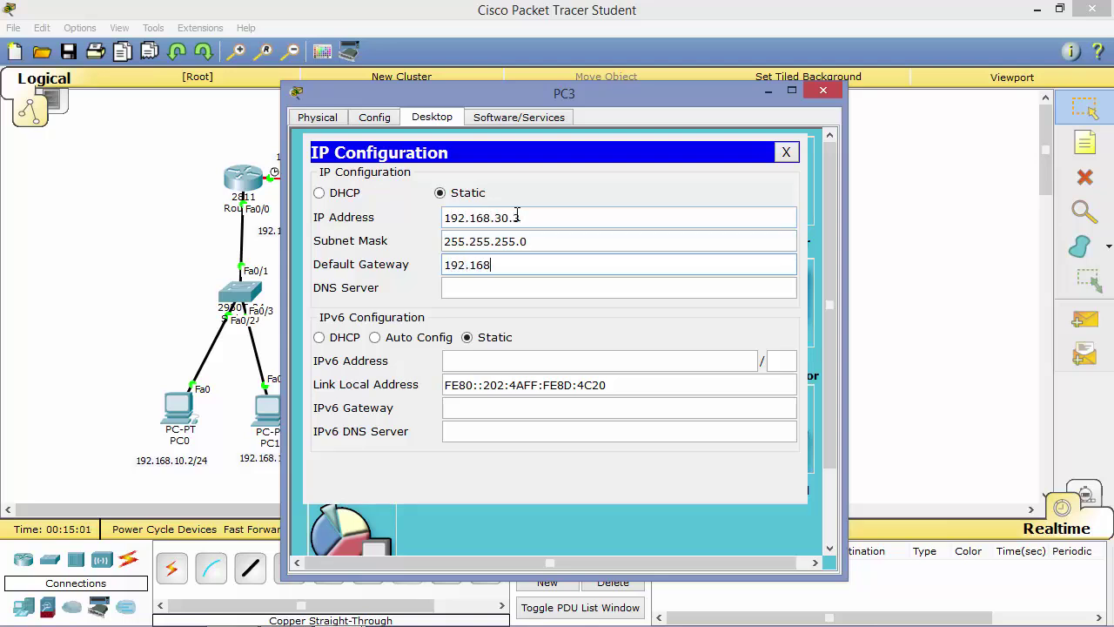
{"action": "type", "text": "1"}
{"action": "left_click", "coordinate": [786, 153]}
{"action": "left_click", "coordinate": [824, 92]}
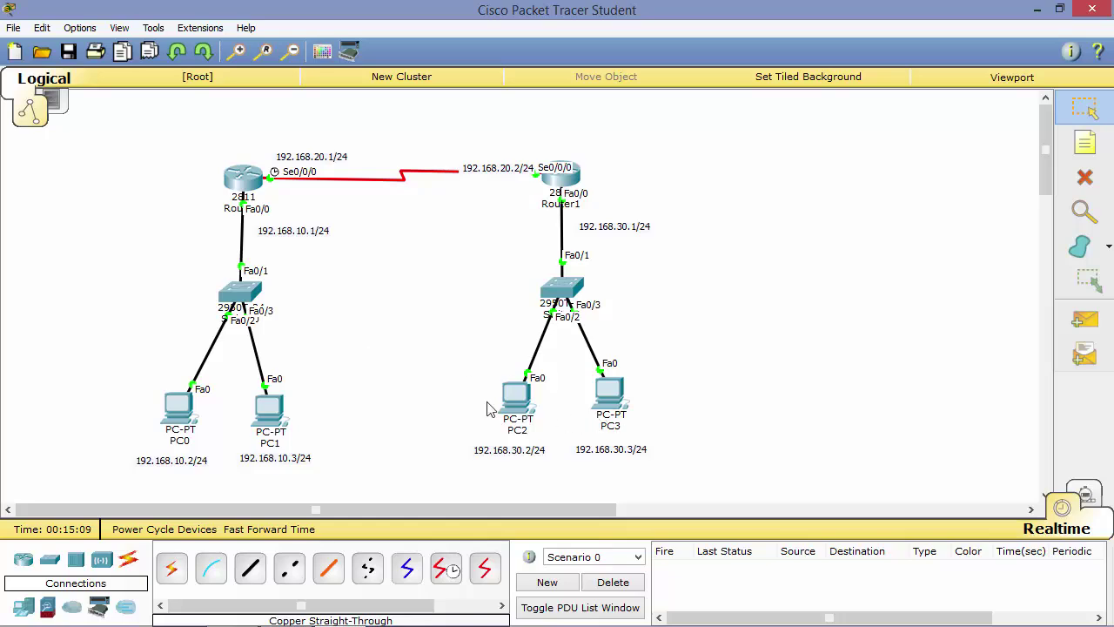
Ping 192.168.30.2 from PC0's Command Prompt, getting 3 of 4 replies, then close PC0.
{"action": "left_click", "coordinate": [191, 413]}
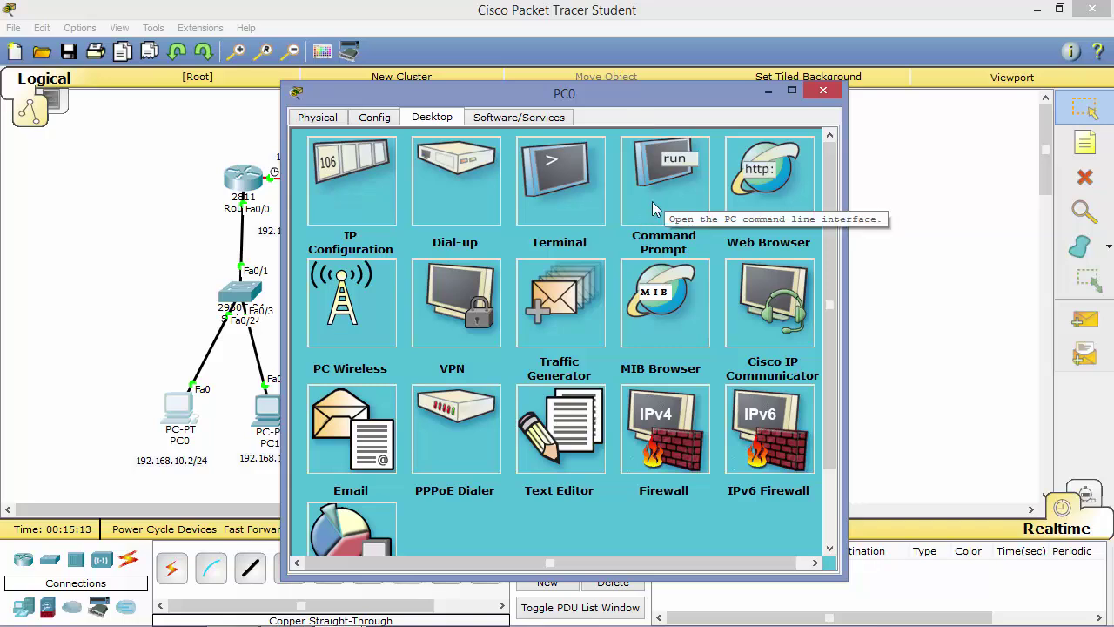
{"action": "left_click", "coordinate": [652, 201]}
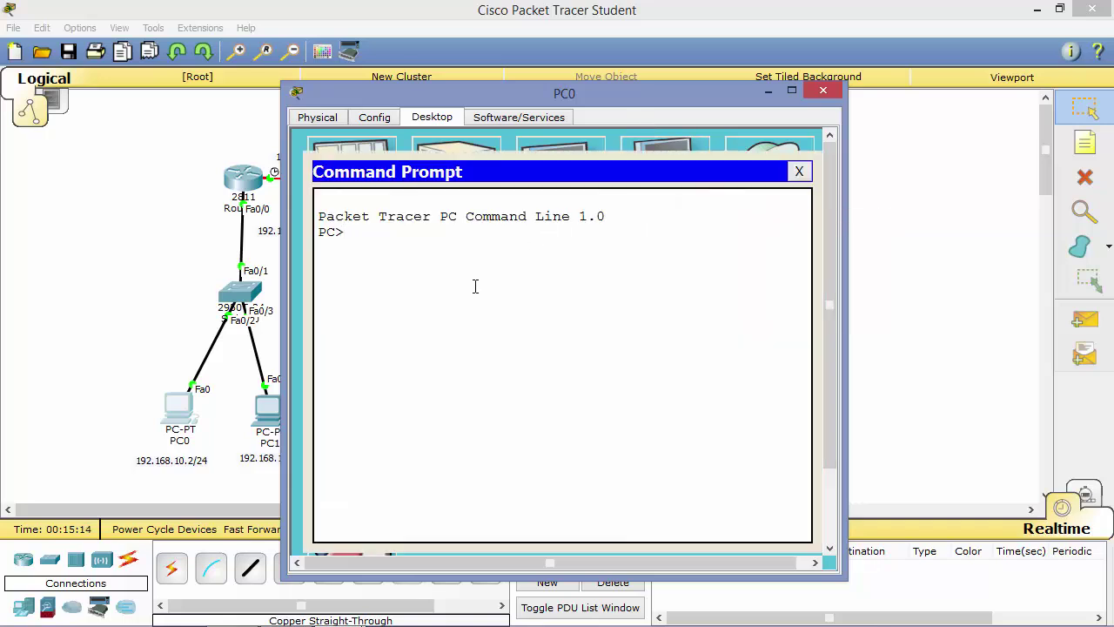
{"action": "type", "text": "ping 192.168.30."}
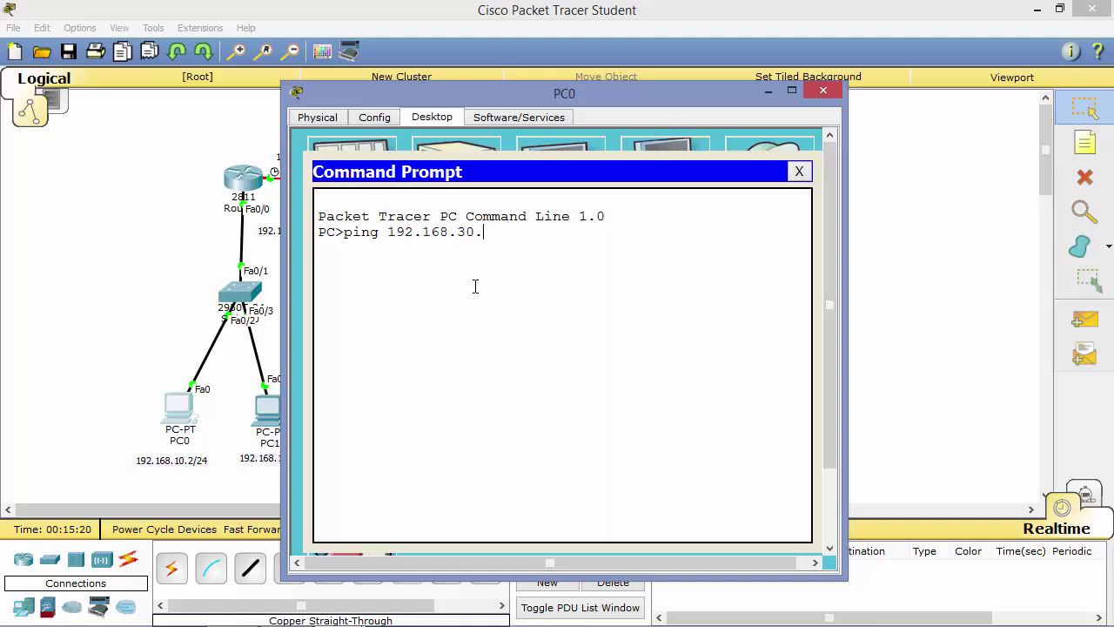
{"action": "type", "text": "2"}
{"action": "key", "text": "Return"}
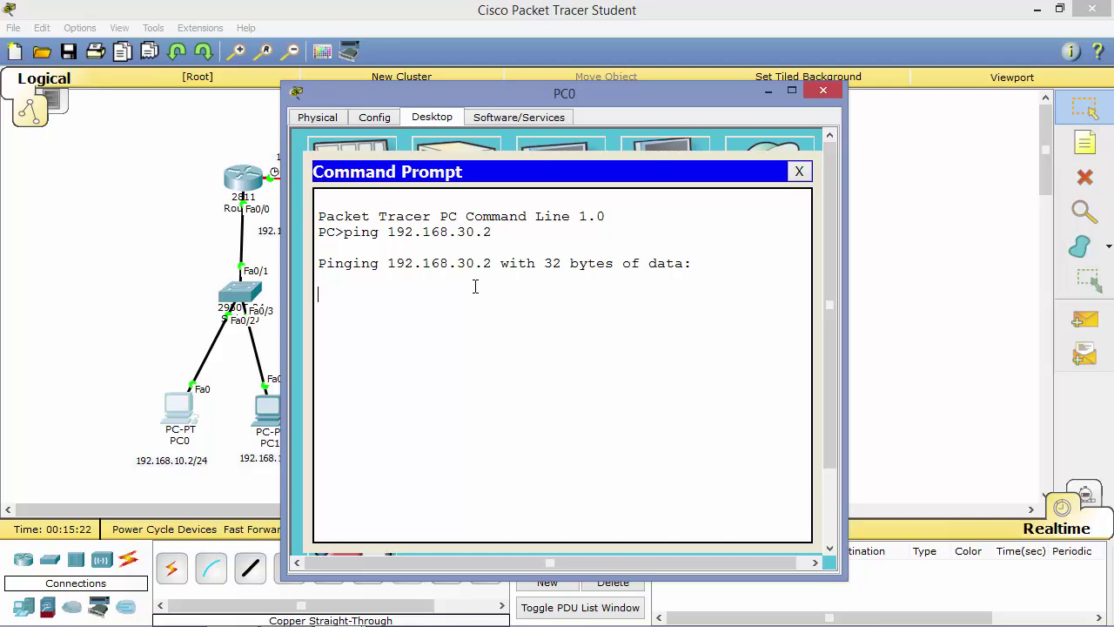
{"action": "left_click_drag", "start_coordinate": [547, 101], "coordinate": [316, 61]}
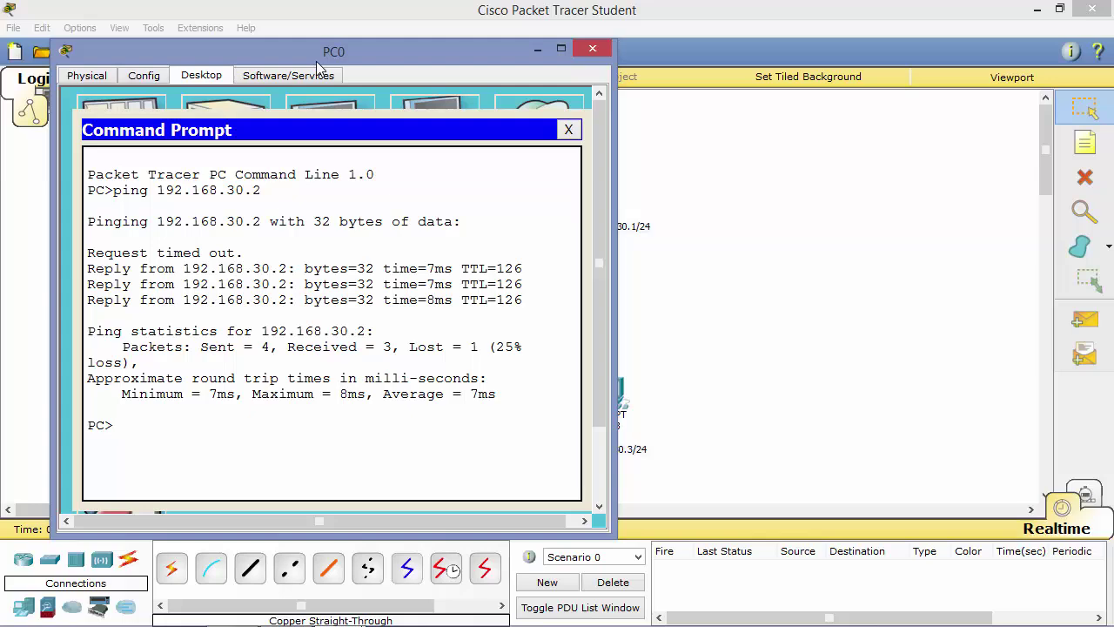
{"action": "left_click", "coordinate": [573, 132]}
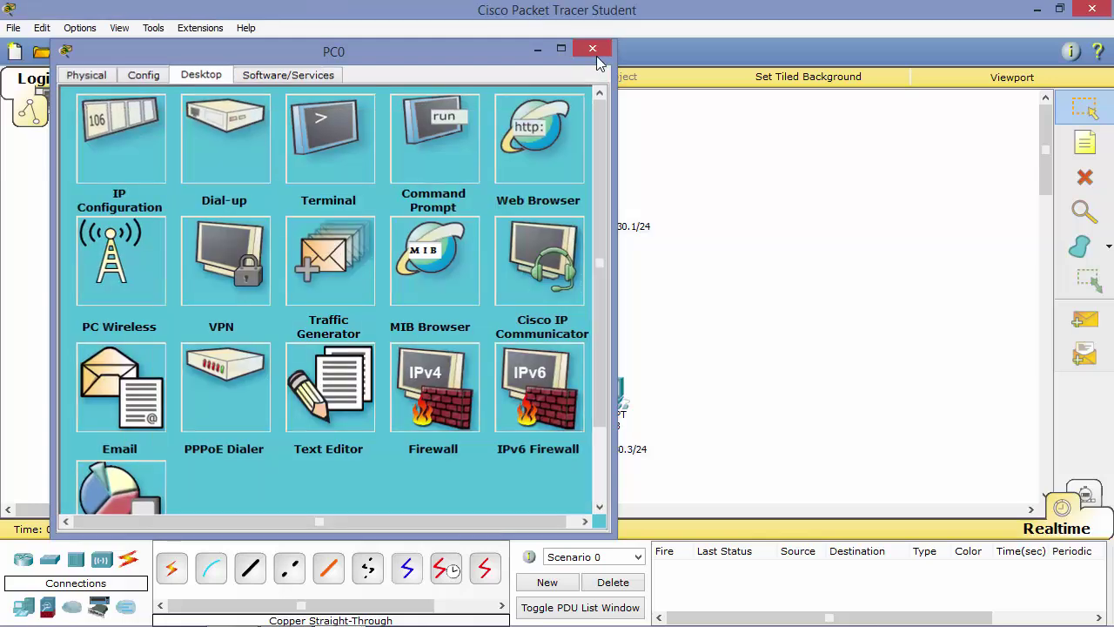
{"action": "left_click", "coordinate": [596, 56]}
{"action": "left_click", "coordinate": [1085, 320]}
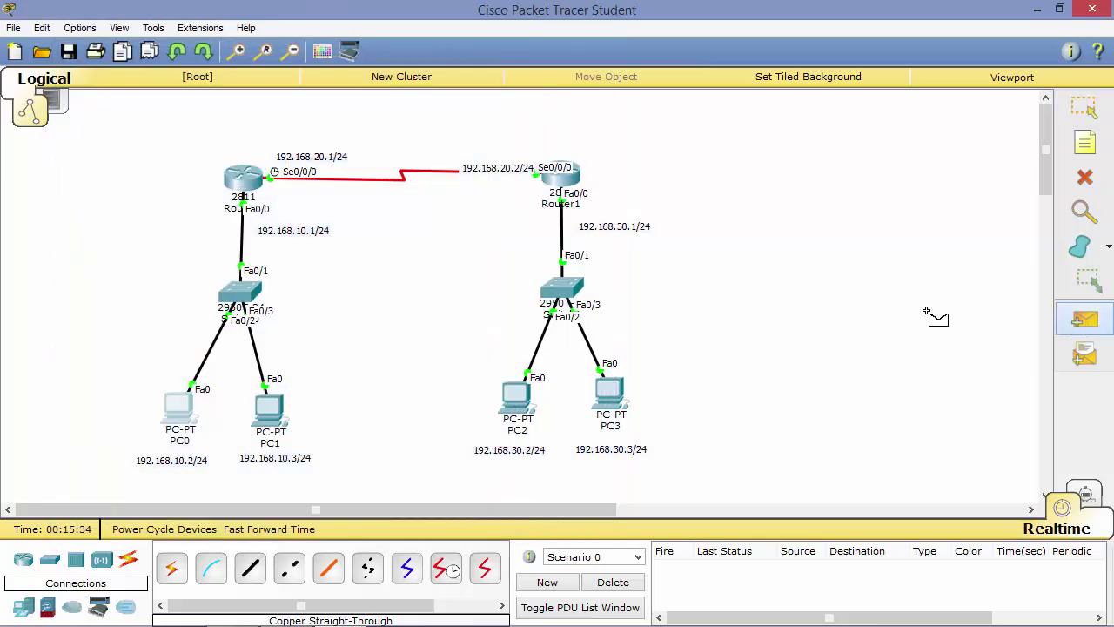
Send simple test PDUs from PC1 to PC2, then twice from PC0 to PC3.
{"action": "left_click", "coordinate": [277, 418]}
{"action": "left_click", "coordinate": [517, 401]}
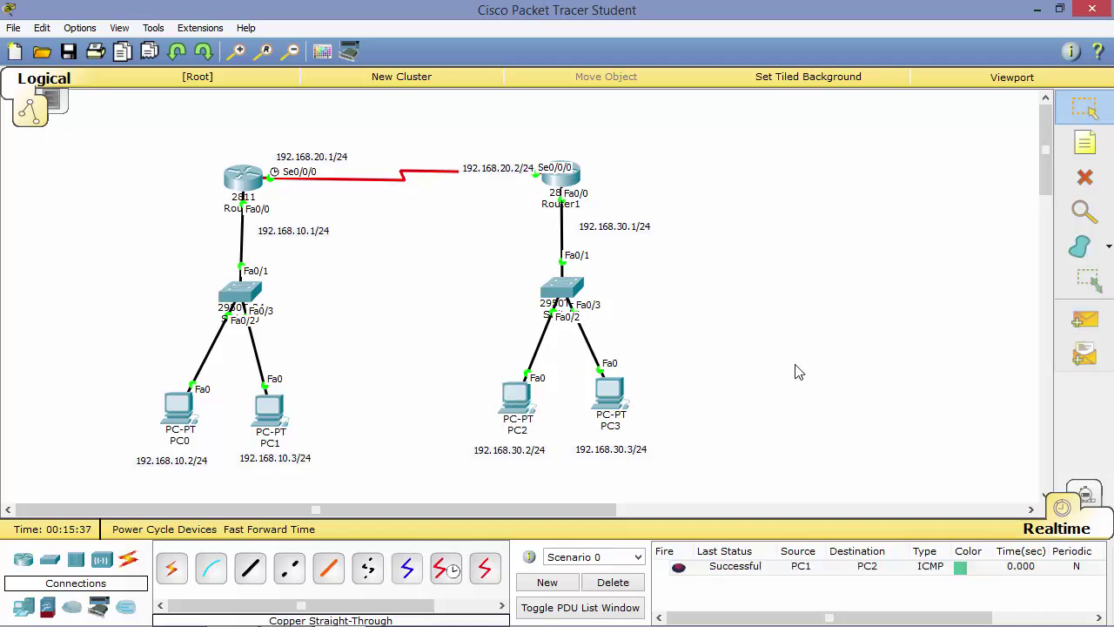
{"action": "left_click", "coordinate": [1084, 321]}
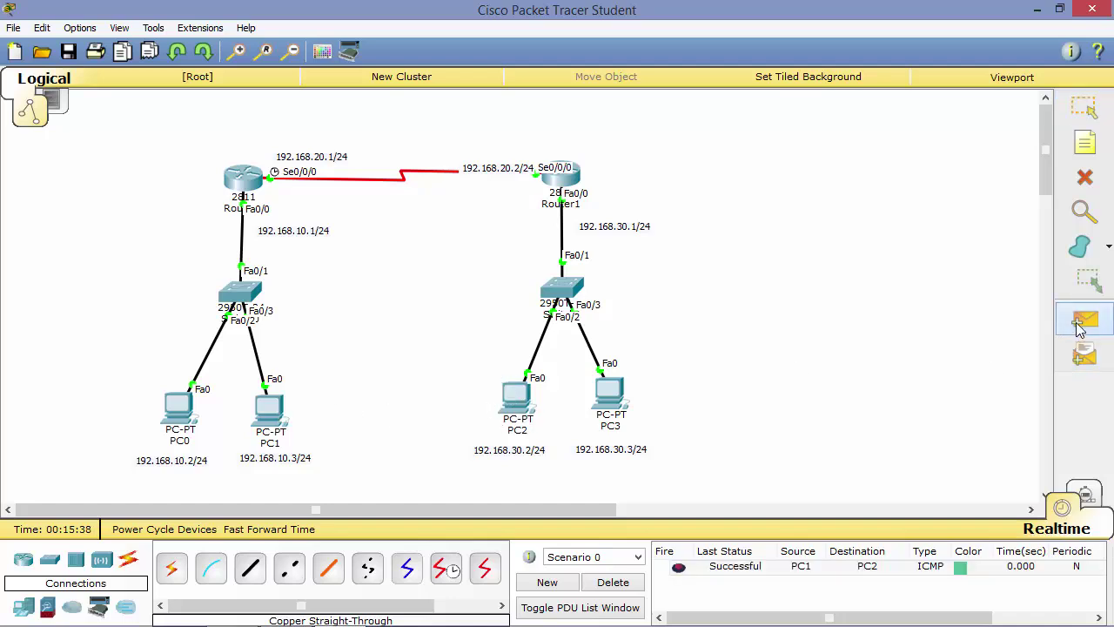
{"action": "left_click", "coordinate": [162, 425]}
{"action": "left_click", "coordinate": [605, 409]}
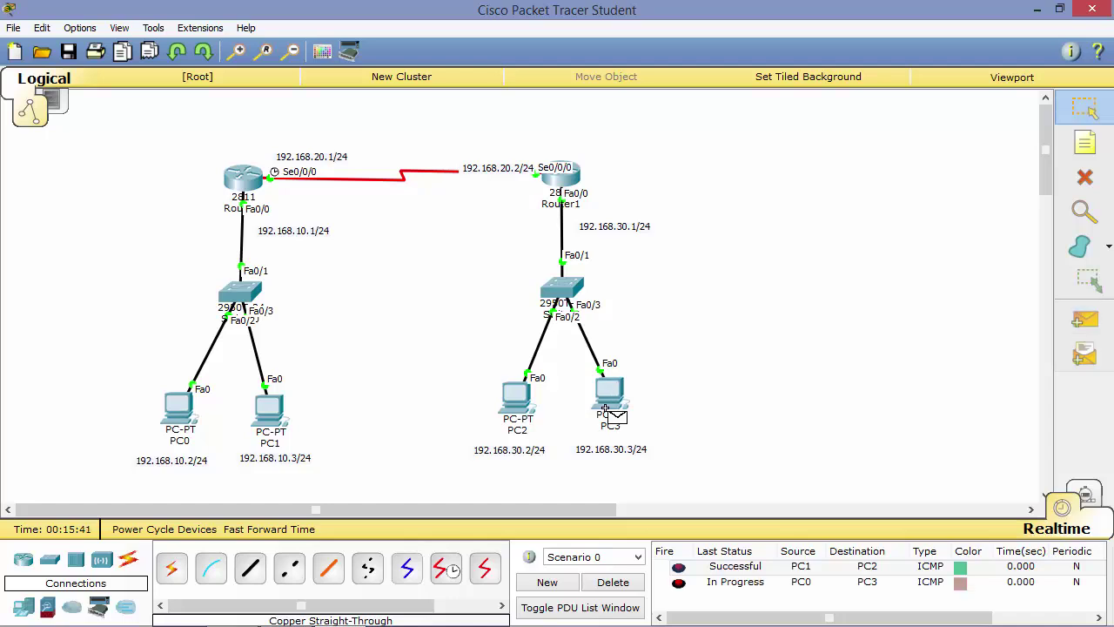
{"action": "left_click", "coordinate": [1081, 320]}
{"action": "left_click", "coordinate": [187, 413]}
{"action": "left_click", "coordinate": [609, 396]}
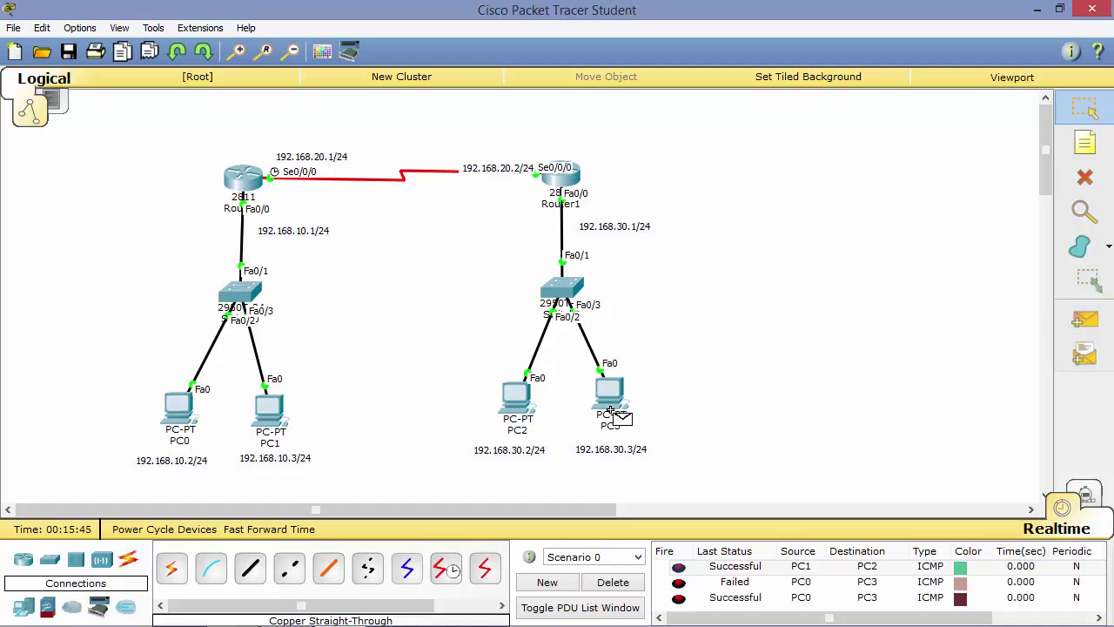
Clear the scenario's test packets and send a fresh simple PDU from PC1 to PC2.
{"action": "left_click", "coordinate": [619, 585]}
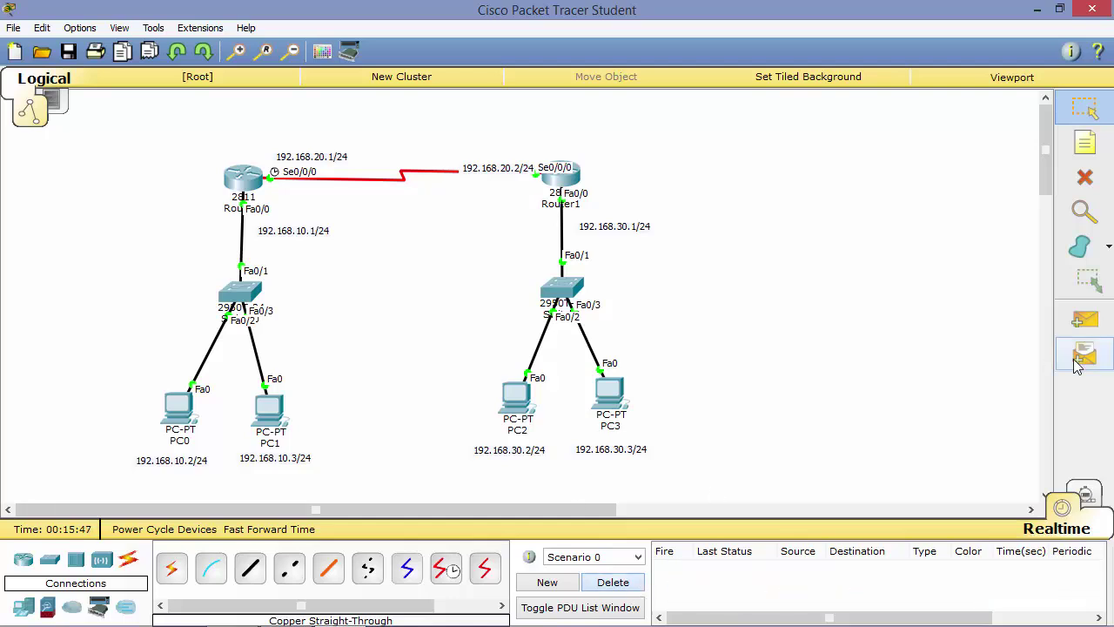
{"action": "left_click", "coordinate": [1081, 322]}
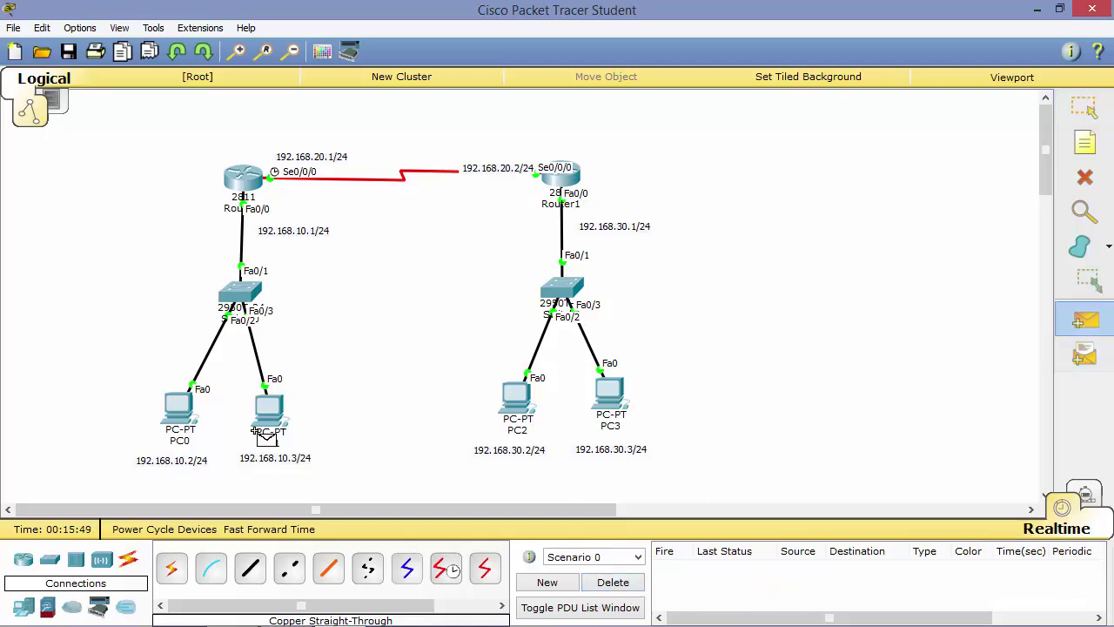
{"action": "left_click", "coordinate": [268, 407]}
{"action": "left_click", "coordinate": [505, 408]}
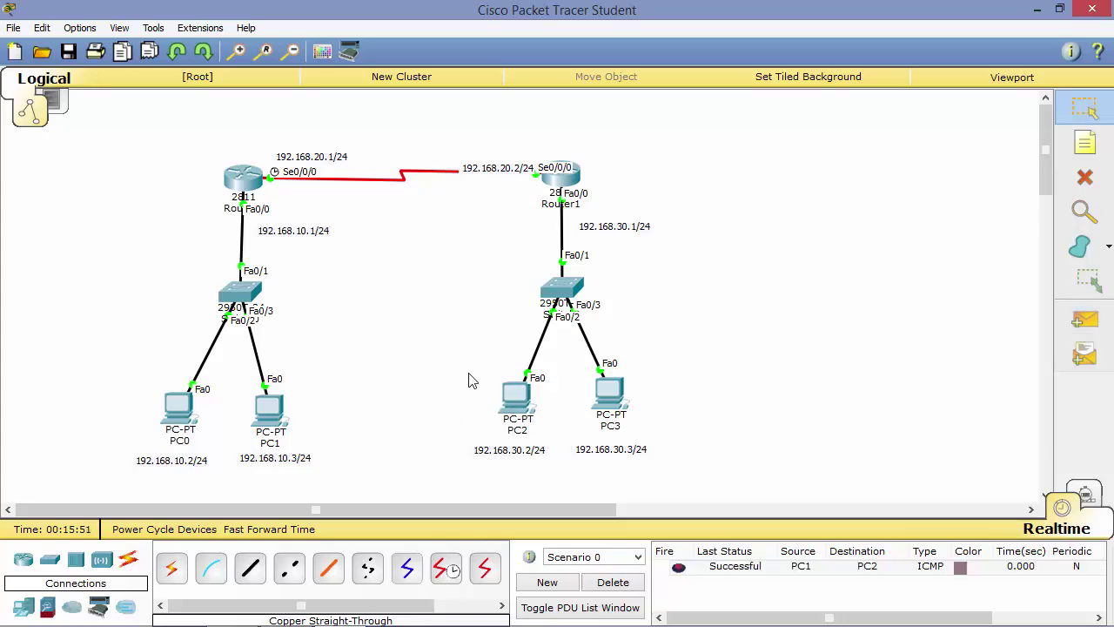